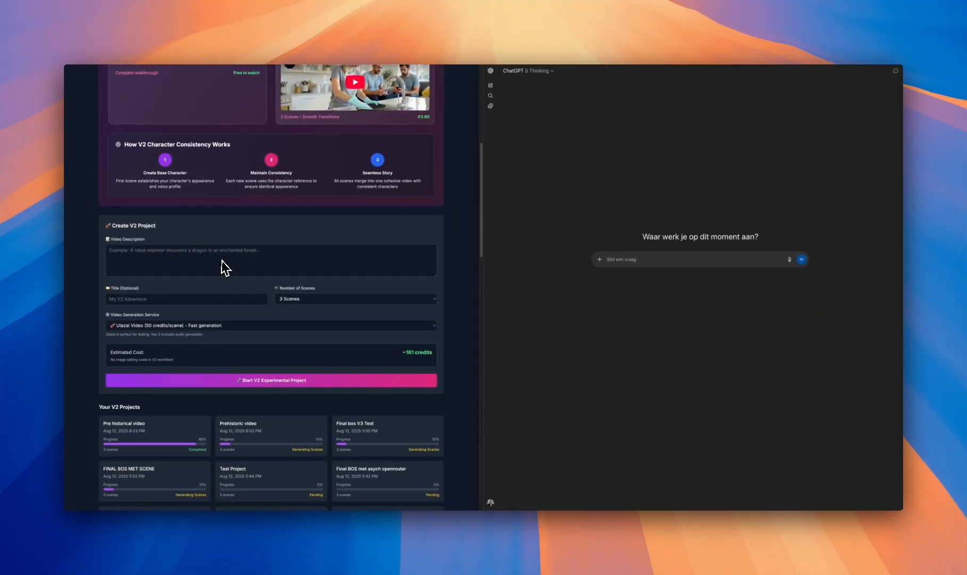
scroll(283, 272, "up", 5)
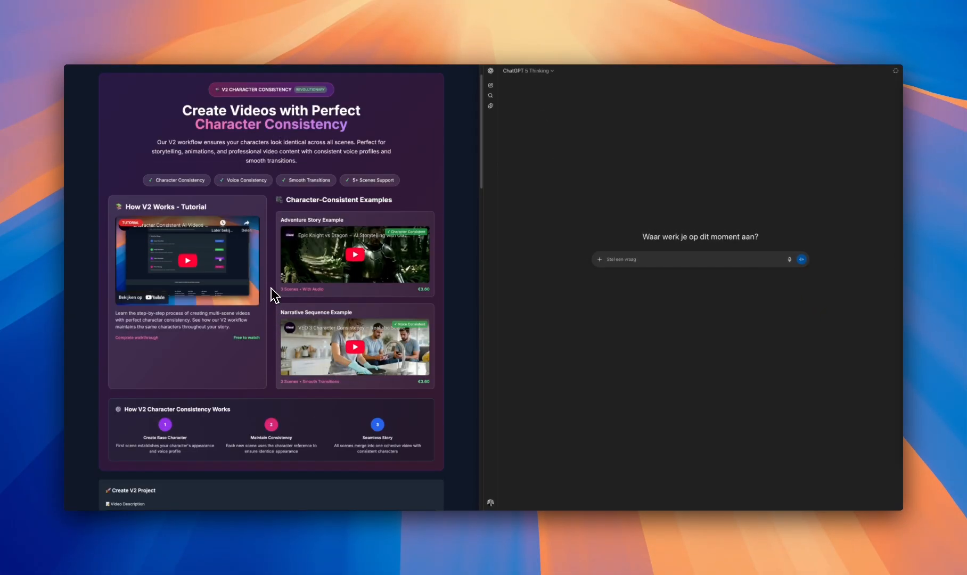
scroll(271, 288, "up", 1)
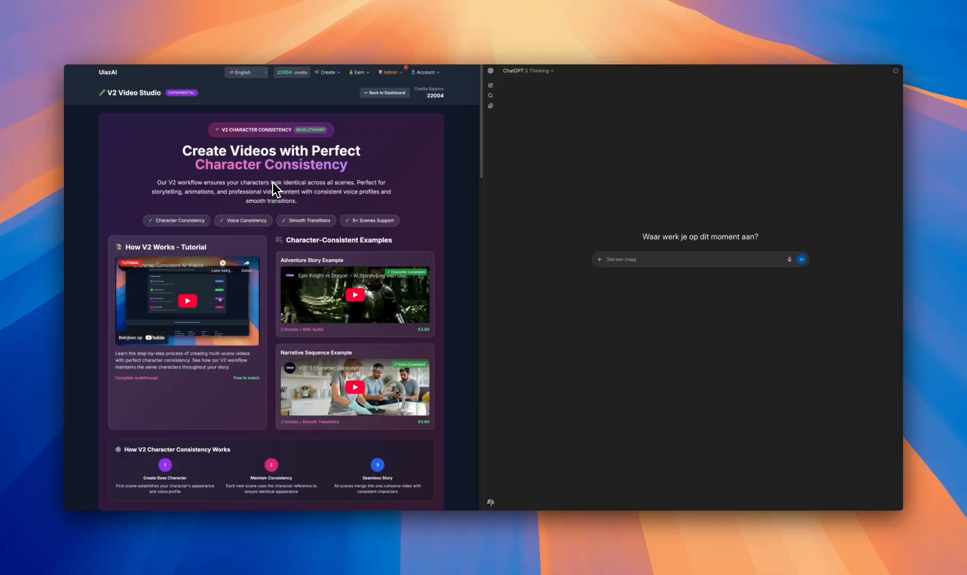
scroll(308, 213, "down", 2)
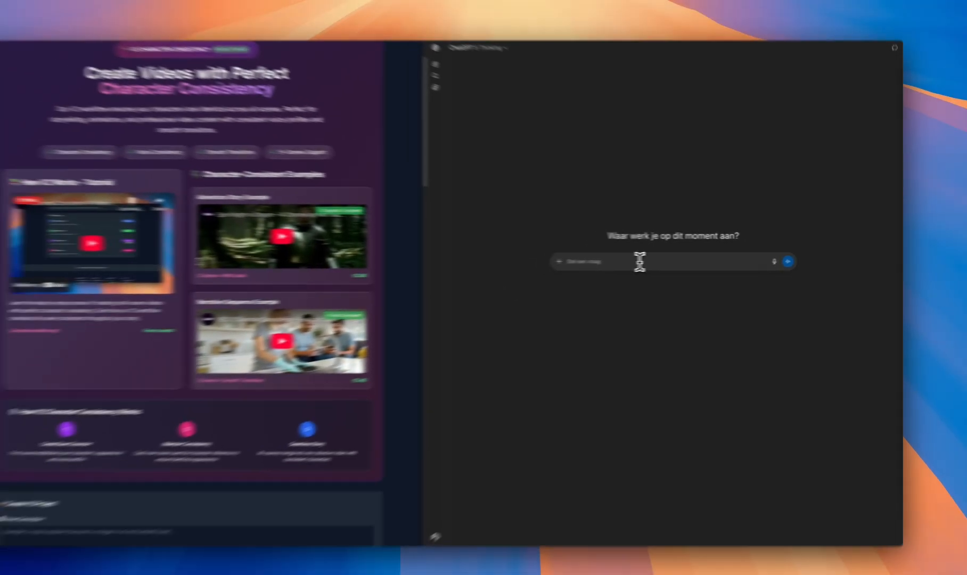
Write a ChatGPT prompt asking for a video idea about prehistorical life and how people survived in those days
type("i want to create a video and need a video idea. I want the video to be about pre")
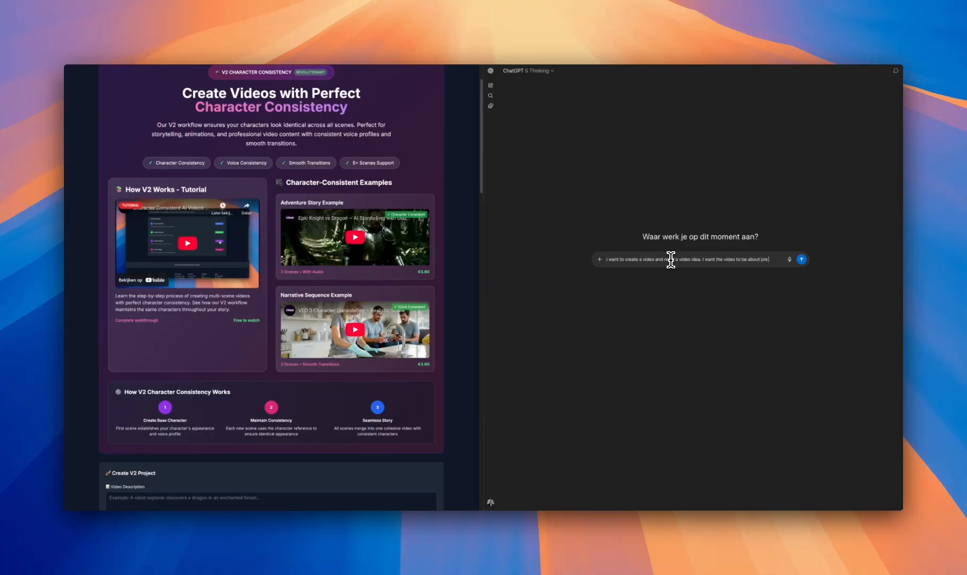
type("ricval")
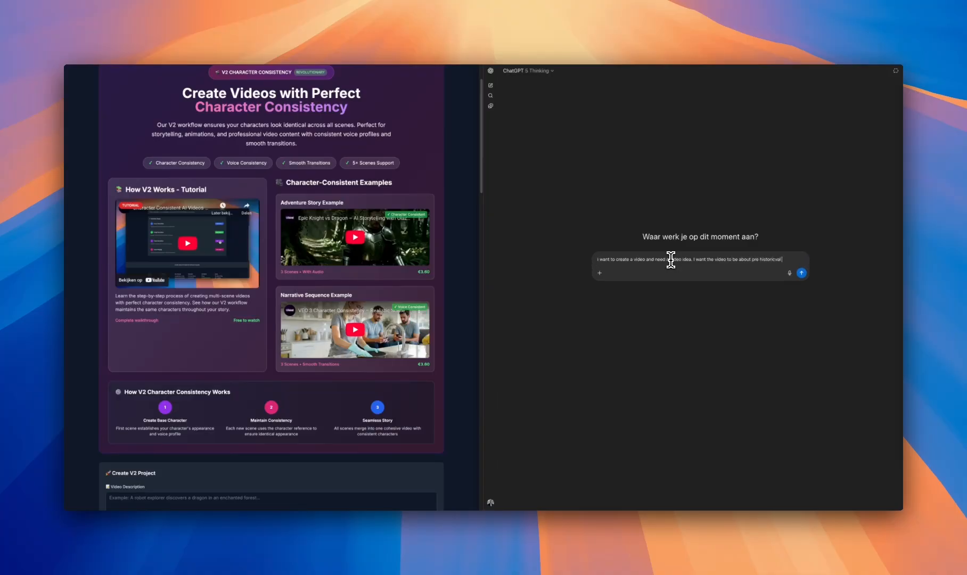
type(" life. How did the people survive in those days.")
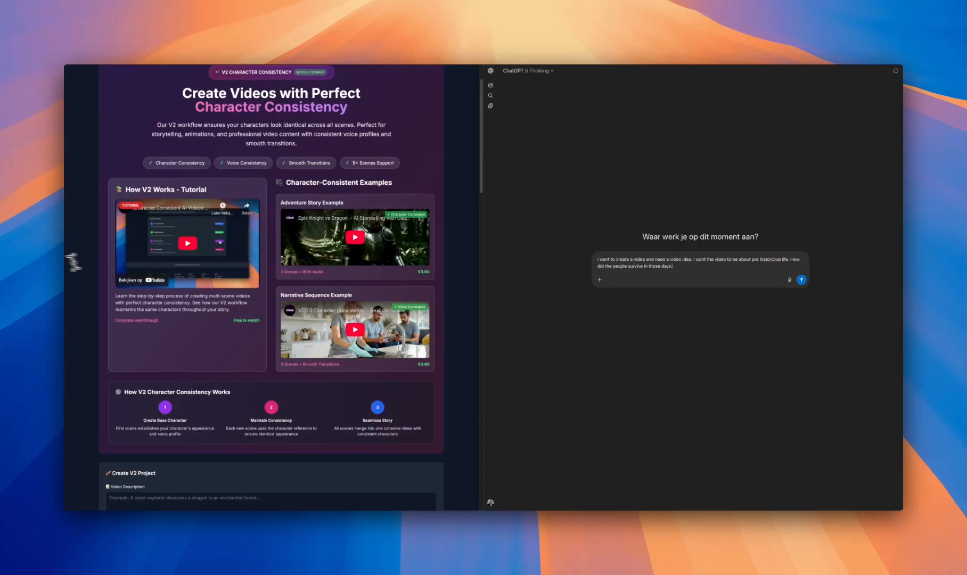
Capture an image of the Create V2 Project form, attach it to the ChatGPT prompt and send the message
scroll(137, 218, "down", 5)
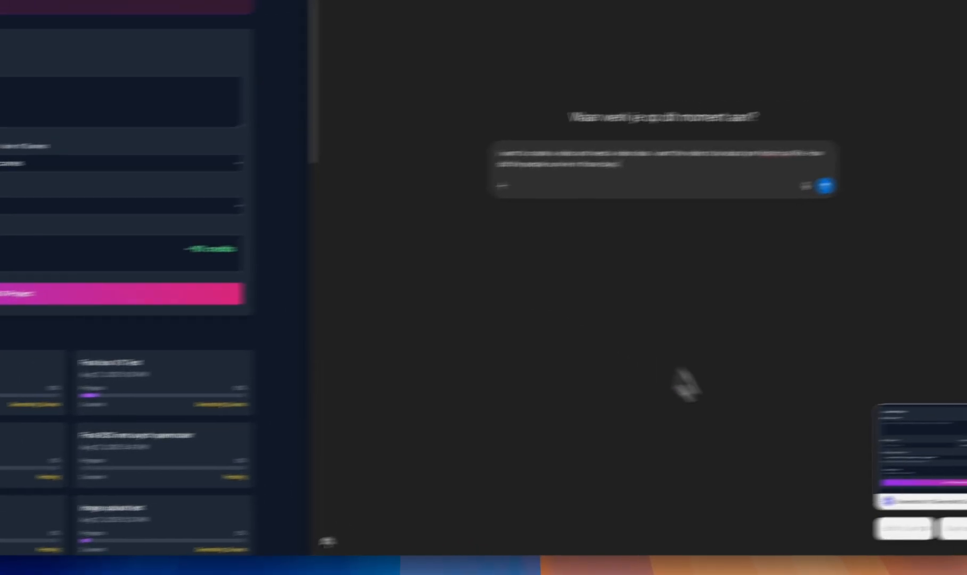
left_click(800, 422)
left_click(828, 466)
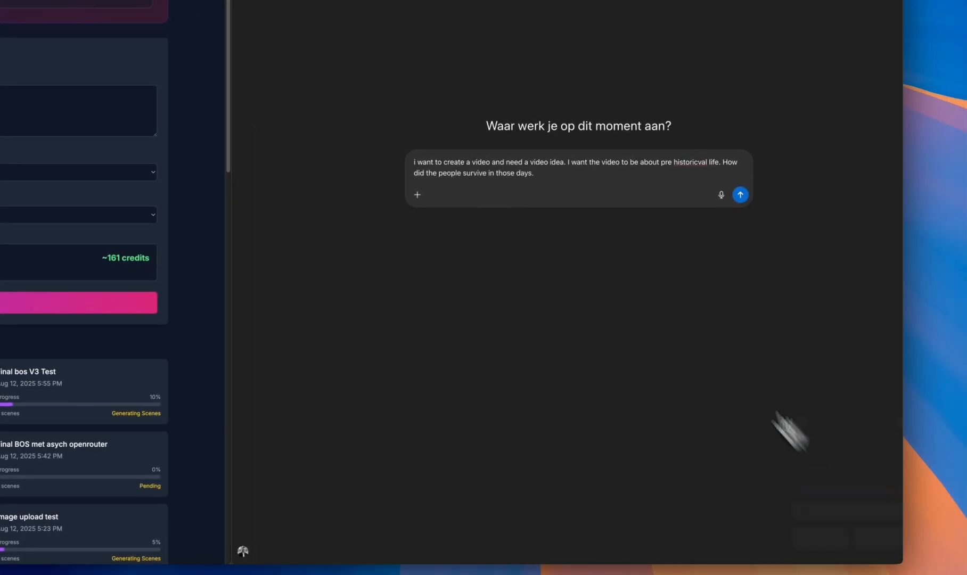
left_click(576, 196)
key("super+v")
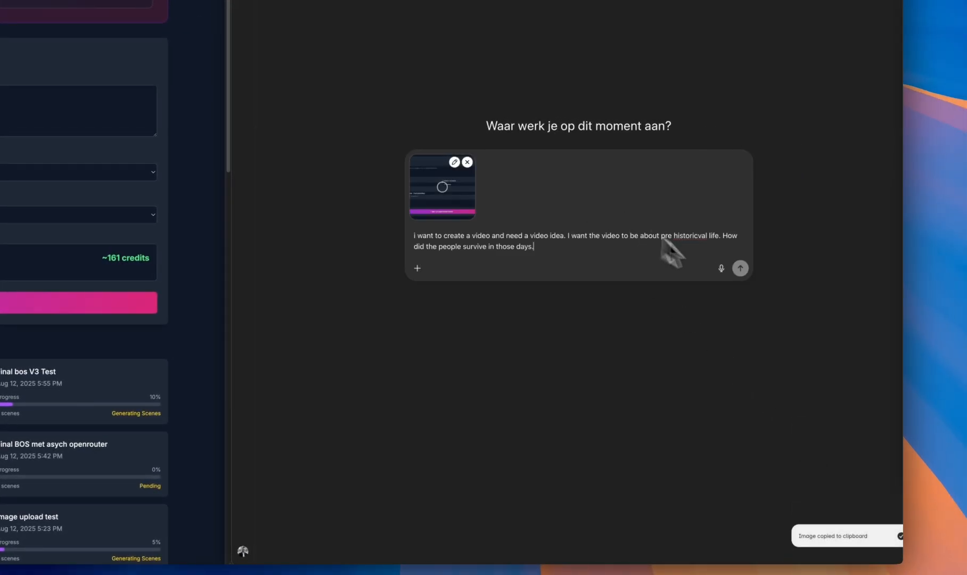
left_click(740, 269)
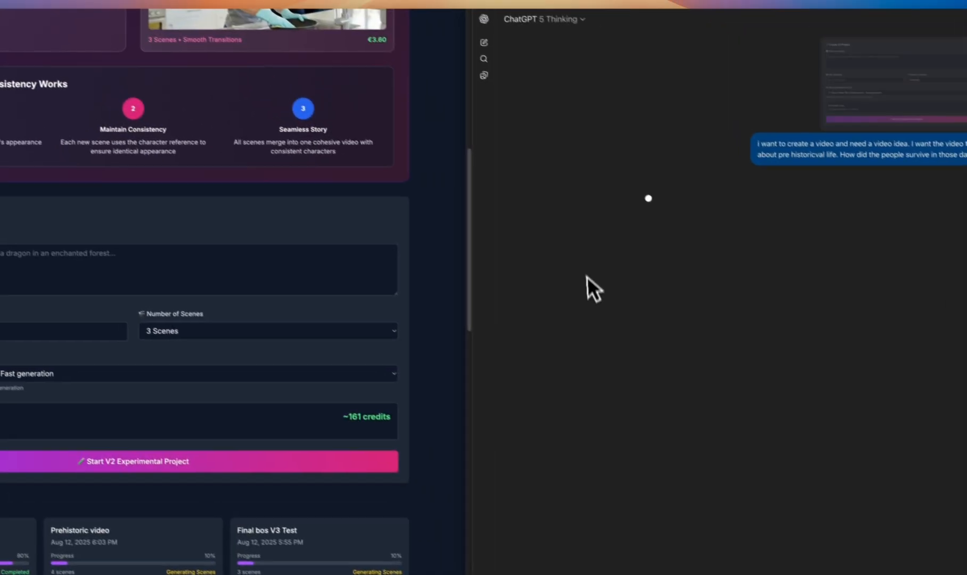
left_click(262, 260)
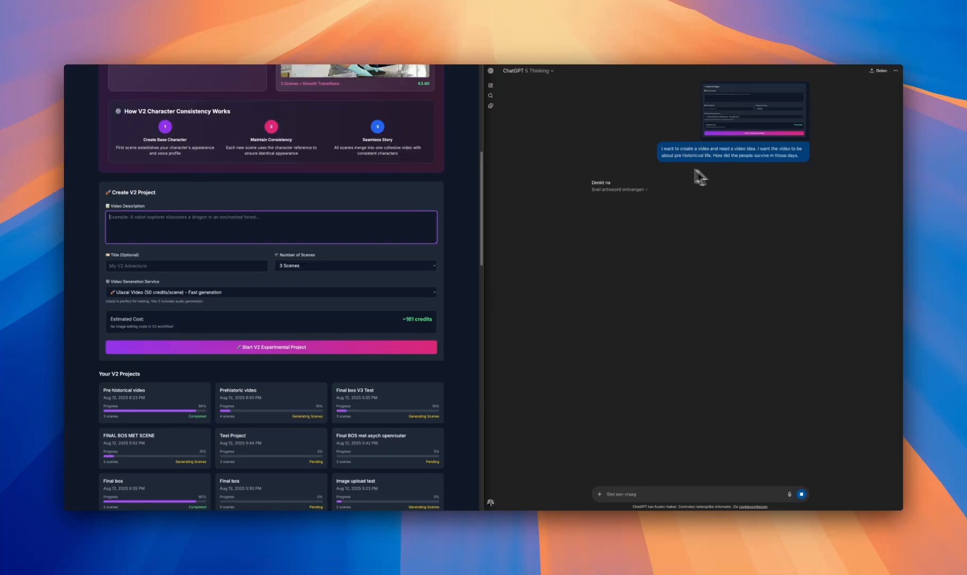
left_click(290, 193)
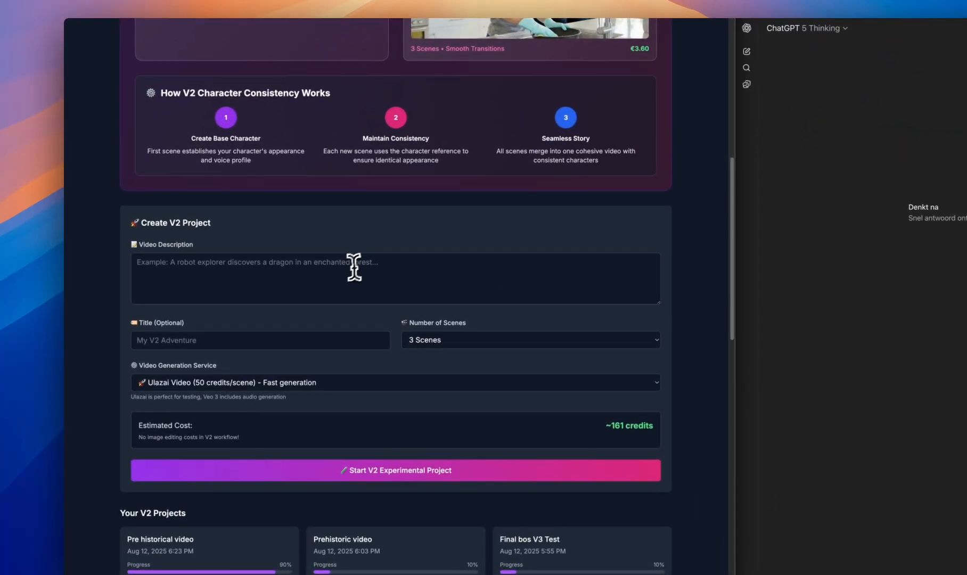
left_click(342, 261)
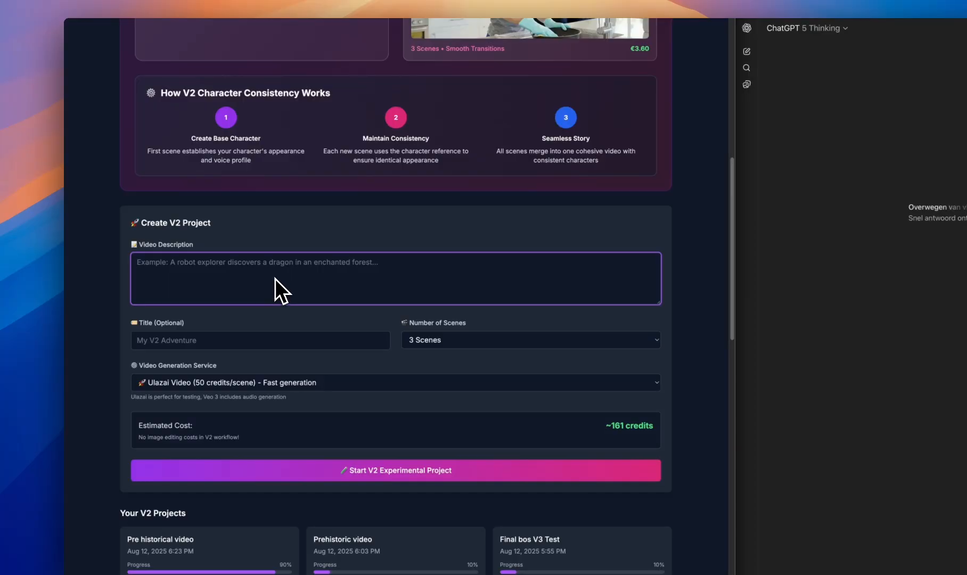
scroll(276, 279, "up", 8)
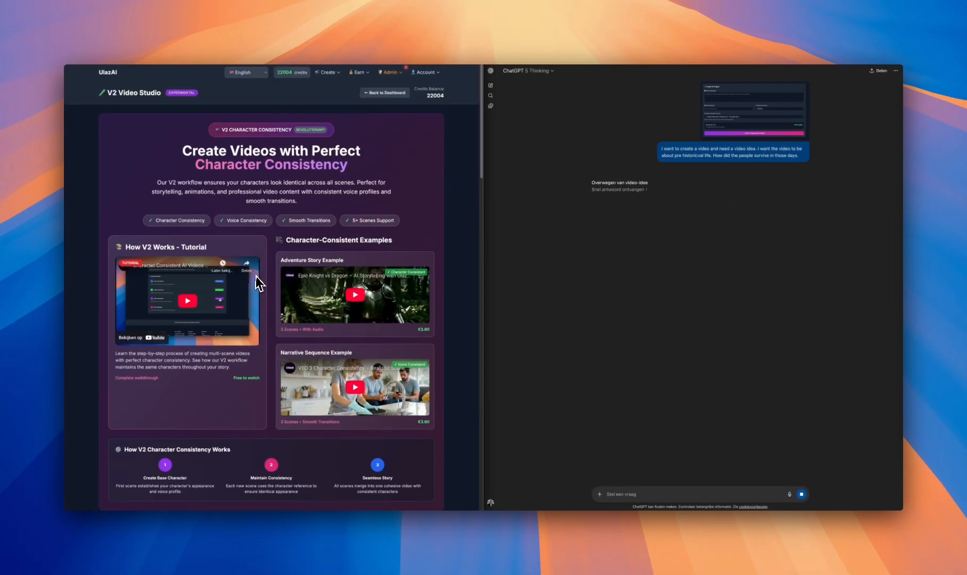
Set the number of scenes for the V2 project to 5 Scenes
scroll(254, 270, "down", 10)
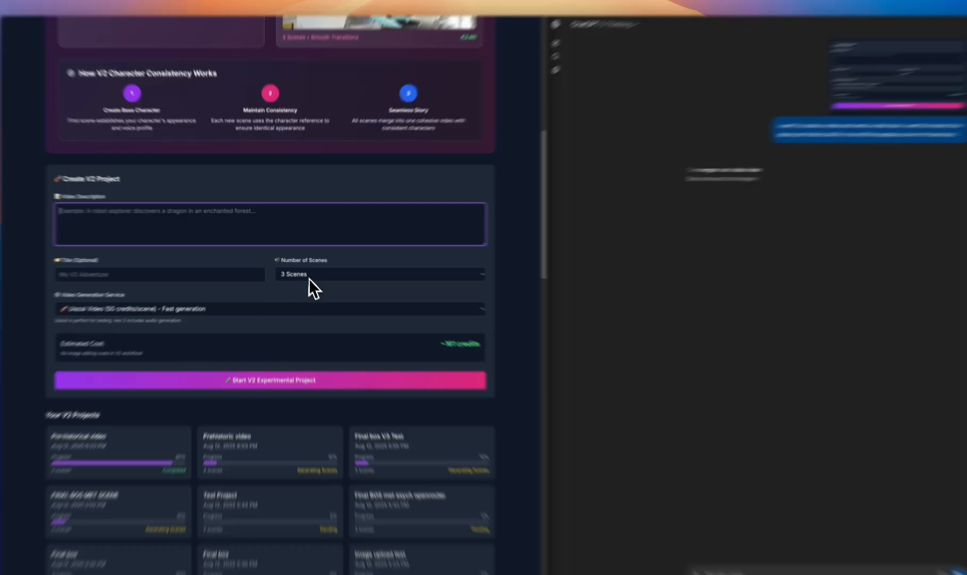
left_click(306, 266)
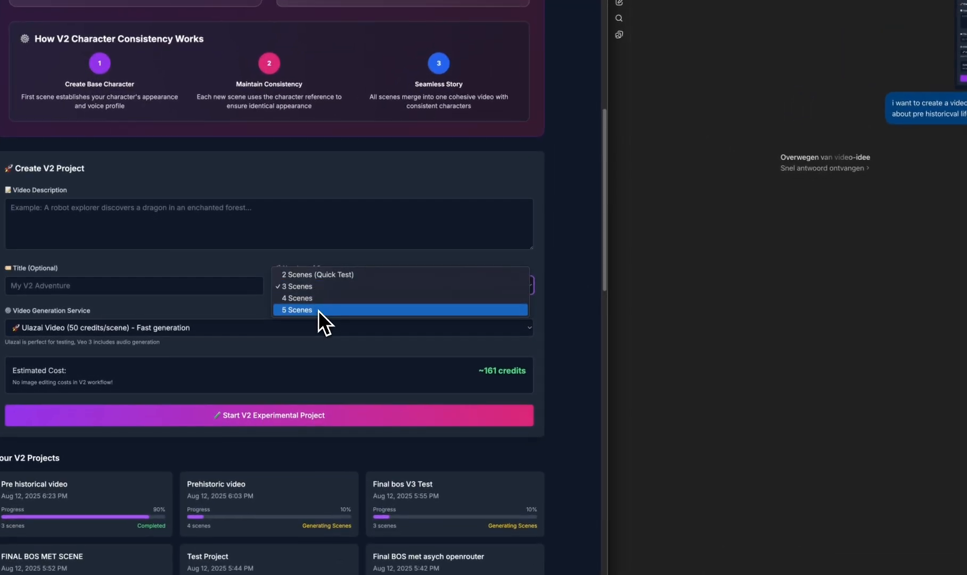
left_click(317, 311)
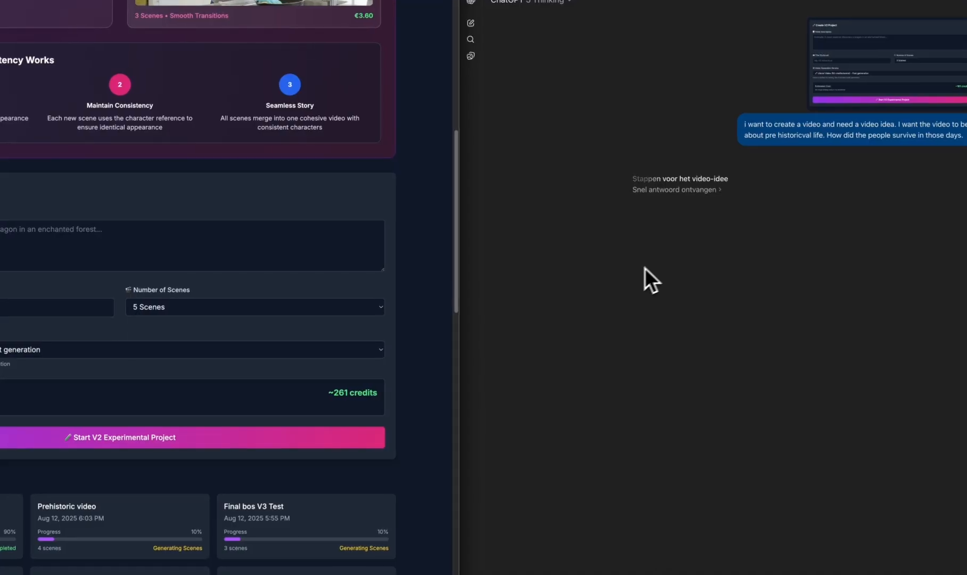
left_click(291, 242)
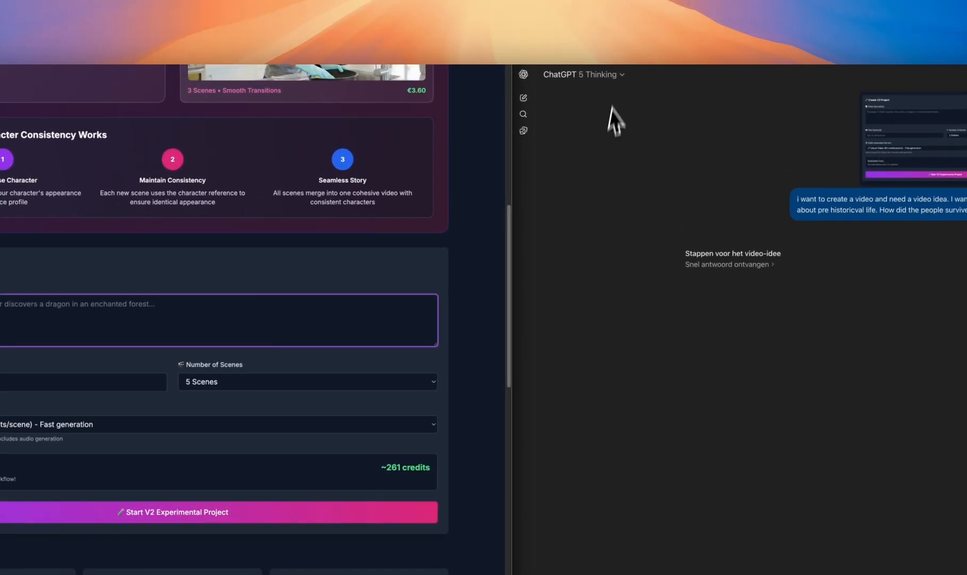
left_click(617, 79)
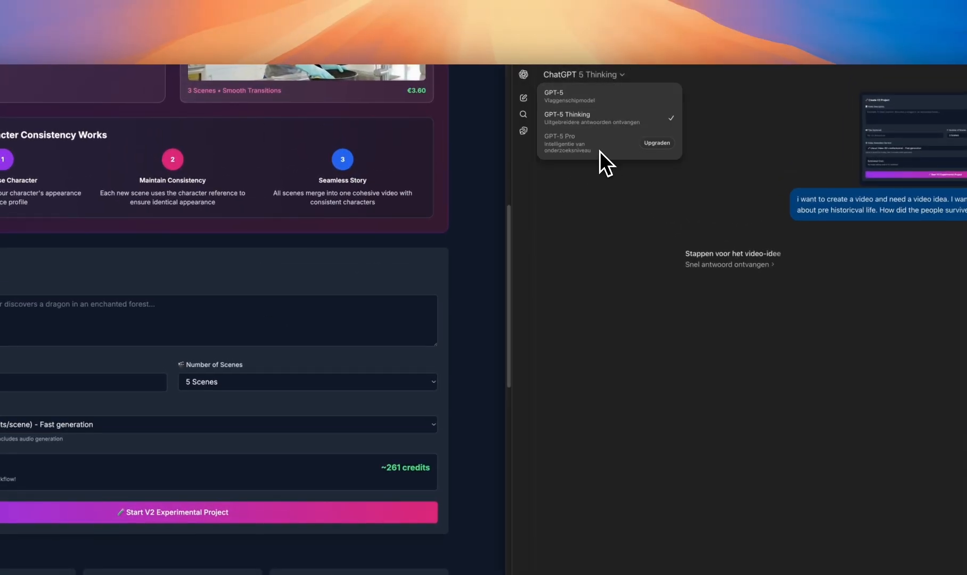
left_click(610, 247)
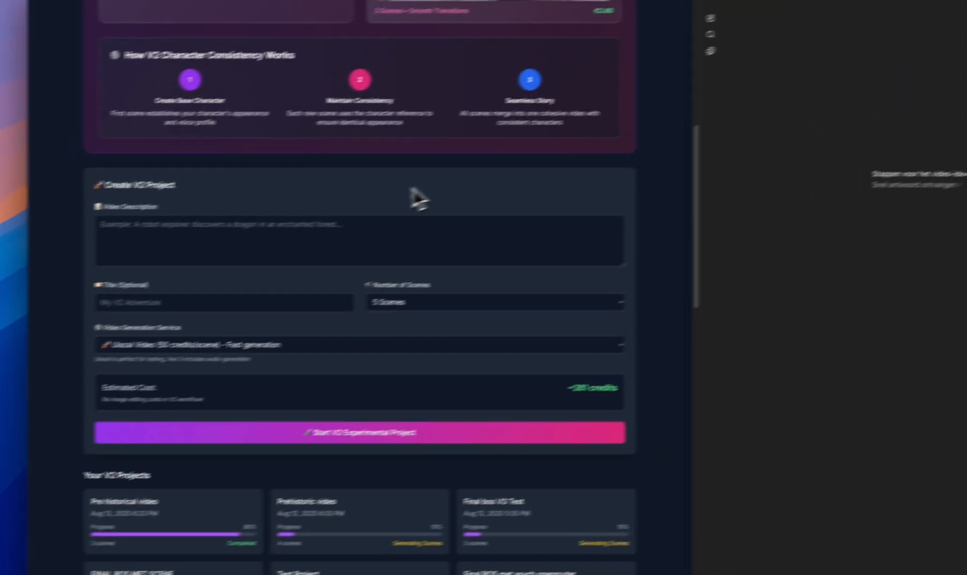
left_click(429, 220)
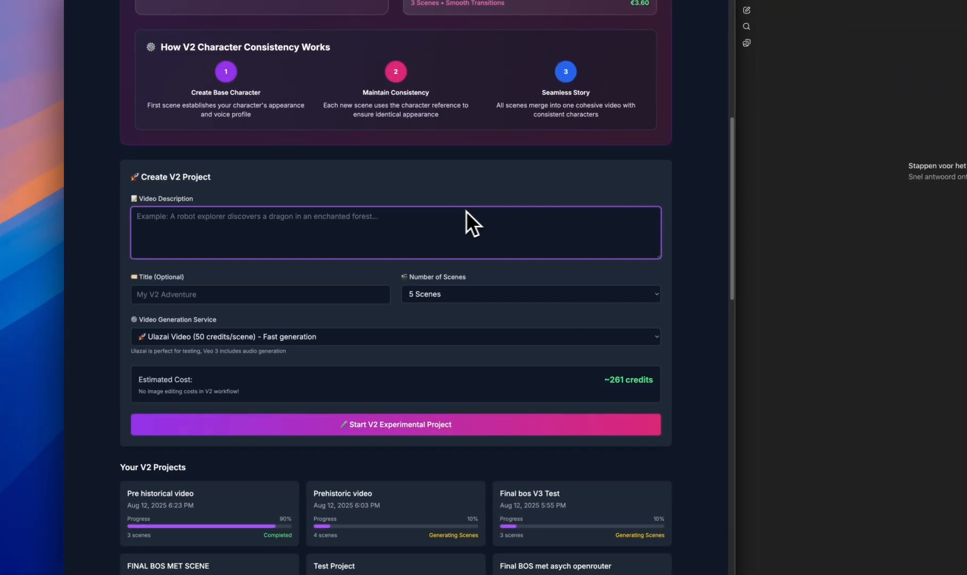
Title the project "prehistoric movie" and choose Ulazai PRO (8 credits/second) with dialogue-based length as the video generation service
left_click(267, 296)
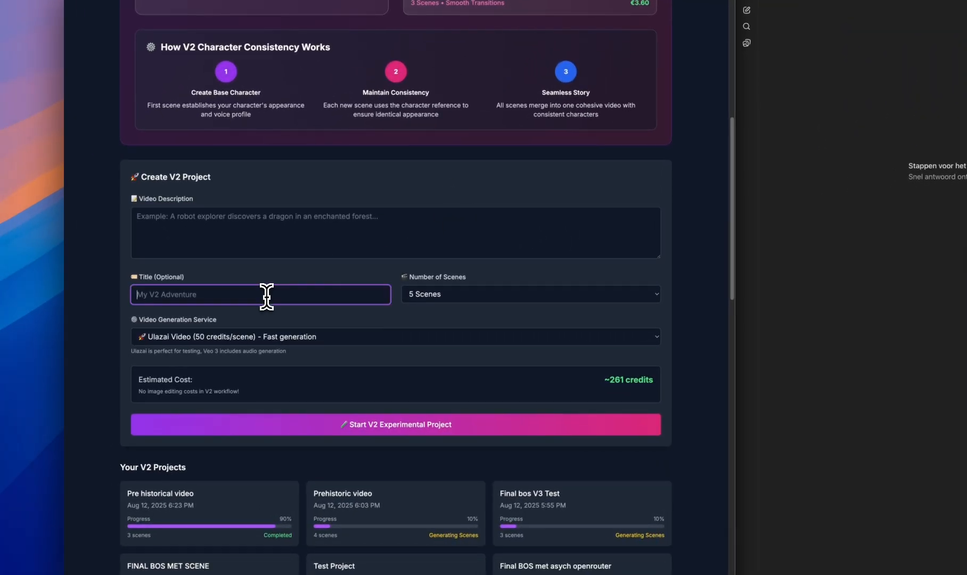
type("prehistoric movie")
left_click(342, 271)
left_click(297, 341)
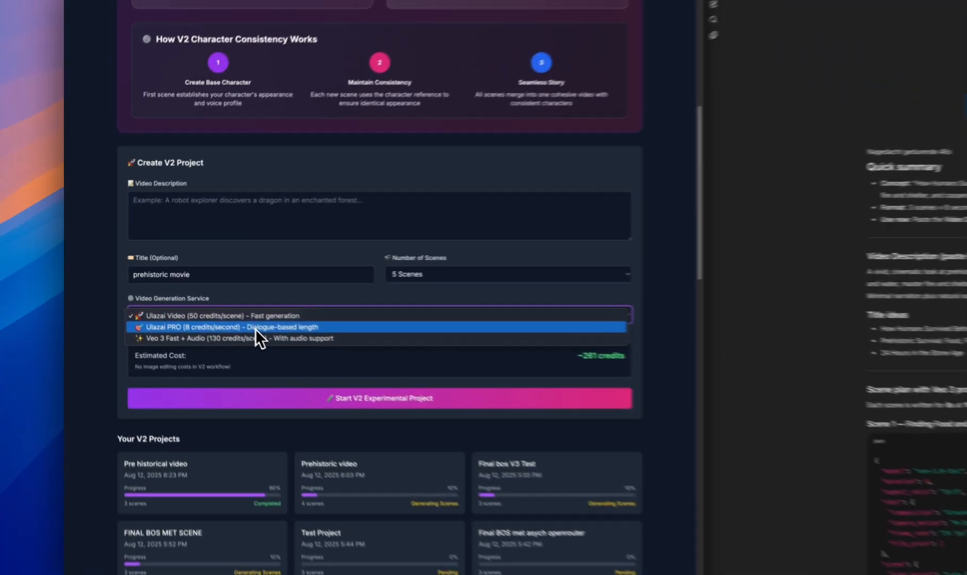
left_click(190, 298)
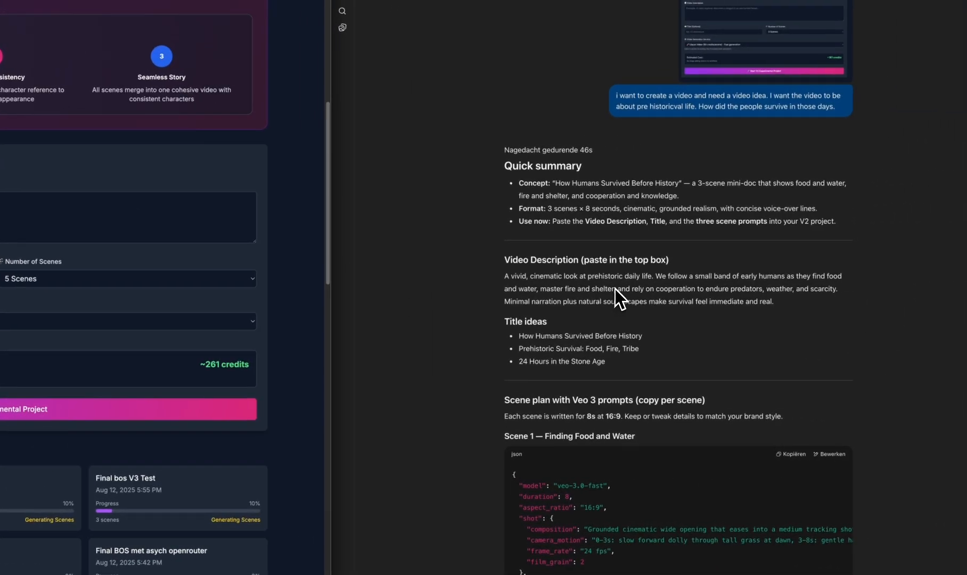
Copy the paragraph under Video Description in ChatGPT's answer into the project's Video Description field
triple_click(614, 289)
left_click(86, 224)
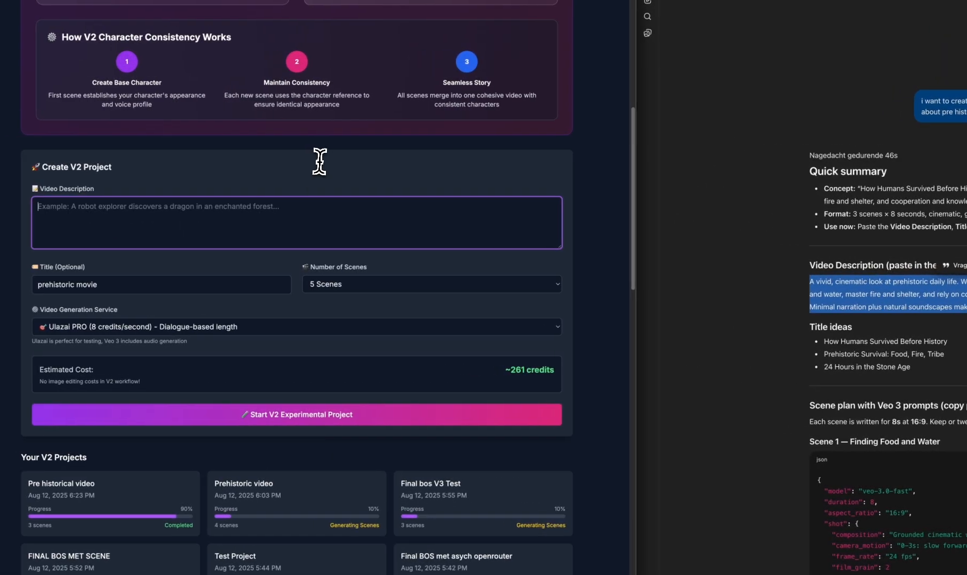
key("ctrl+v")
Start the V2 experimental project and run its Scene Generation stage
scroll(269, 250, "down", 1)
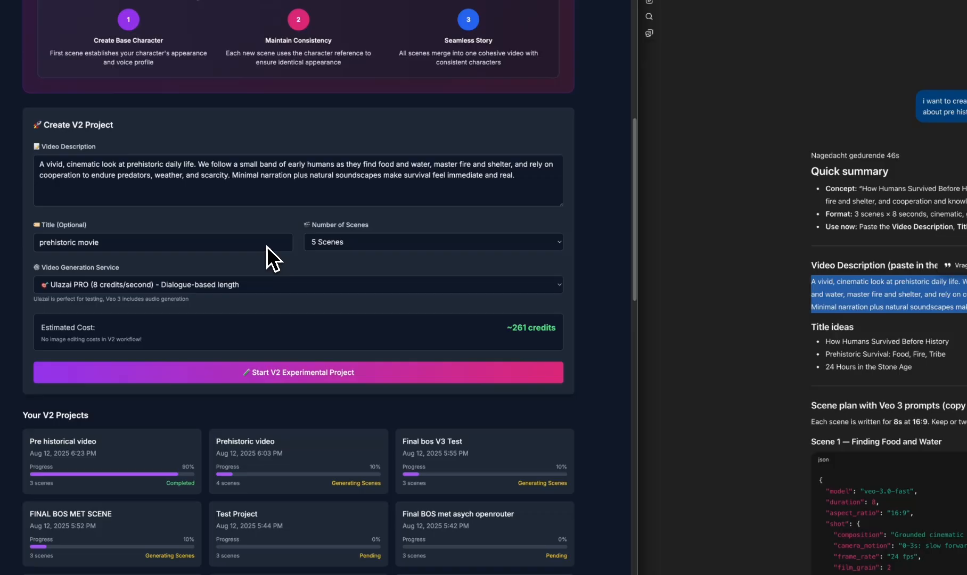
left_click(300, 379)
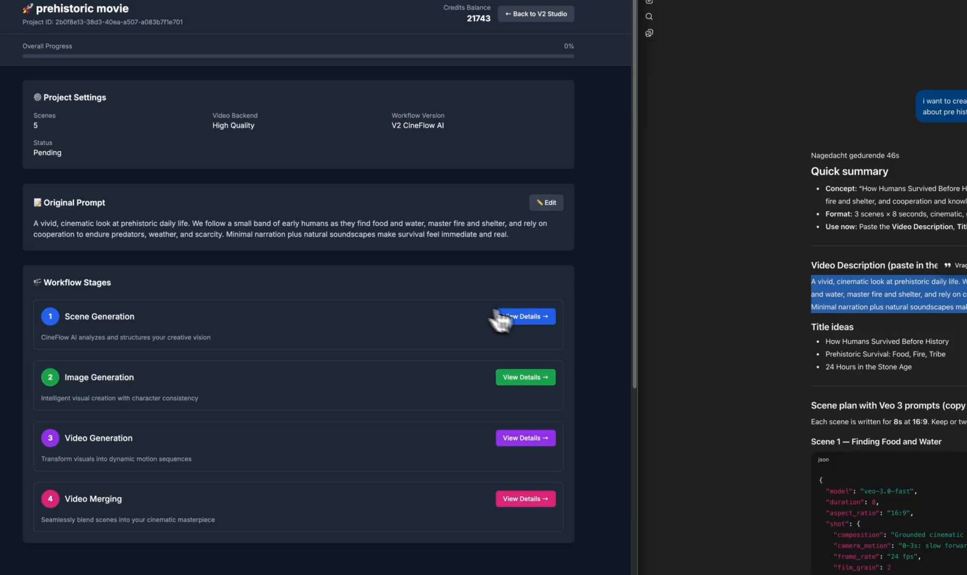
left_click(527, 317)
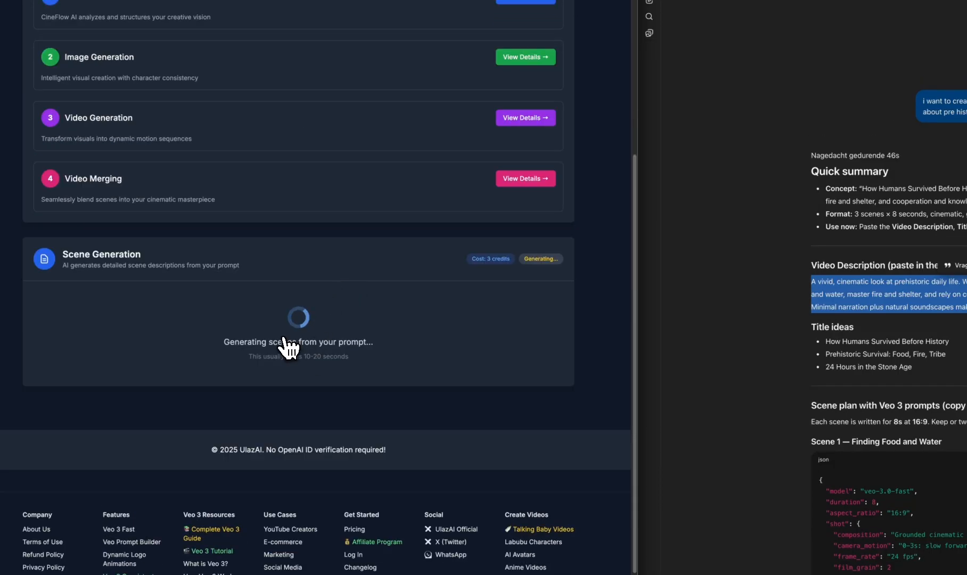
scroll(290, 349, "up", 4)
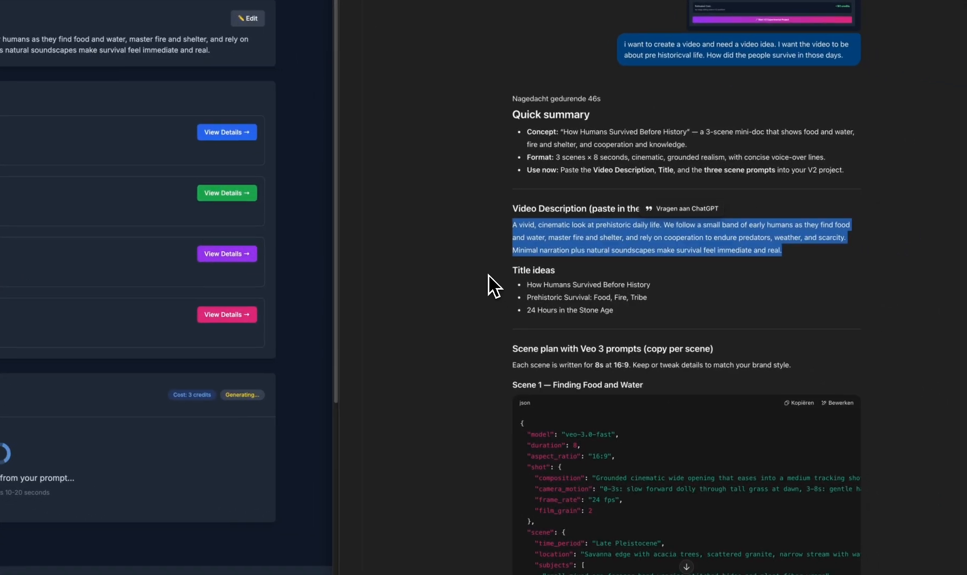
Read through ChatGPT's answer, from the title ideas and scene prompts to the closing strategic questions
left_click(488, 275)
scroll(640, 305, "down", 3)
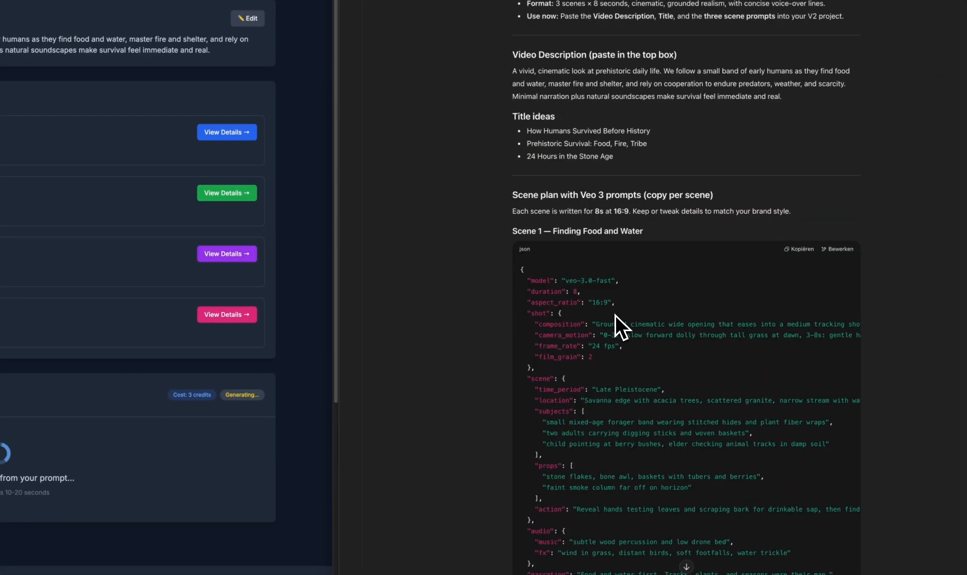
scroll(615, 319, "down", 1)
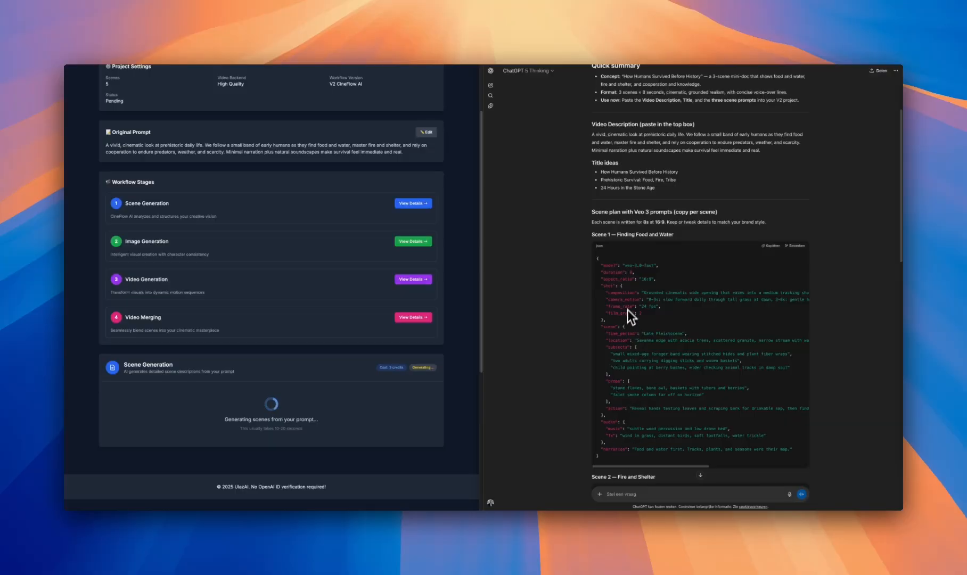
scroll(627, 309, "up", 1)
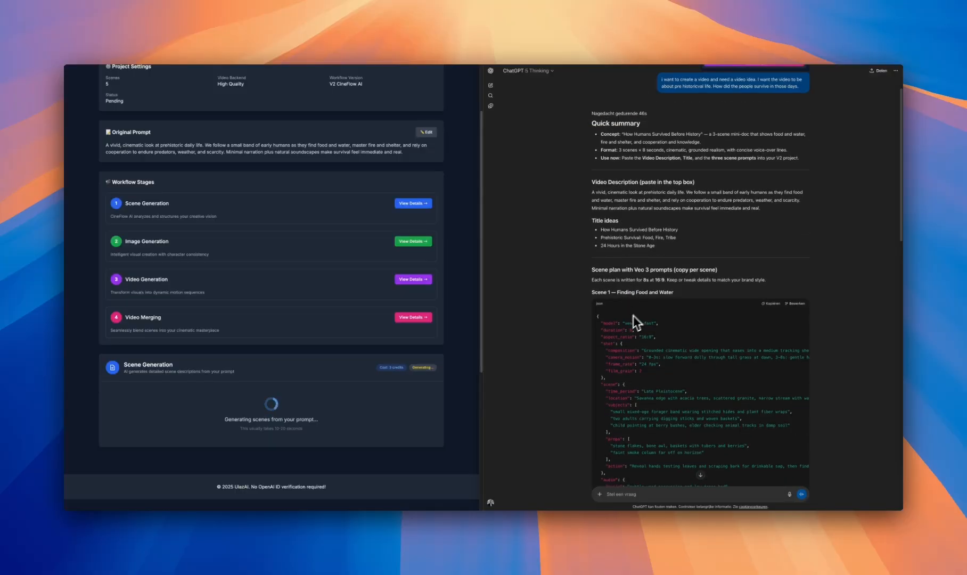
scroll(633, 315, "down", 5)
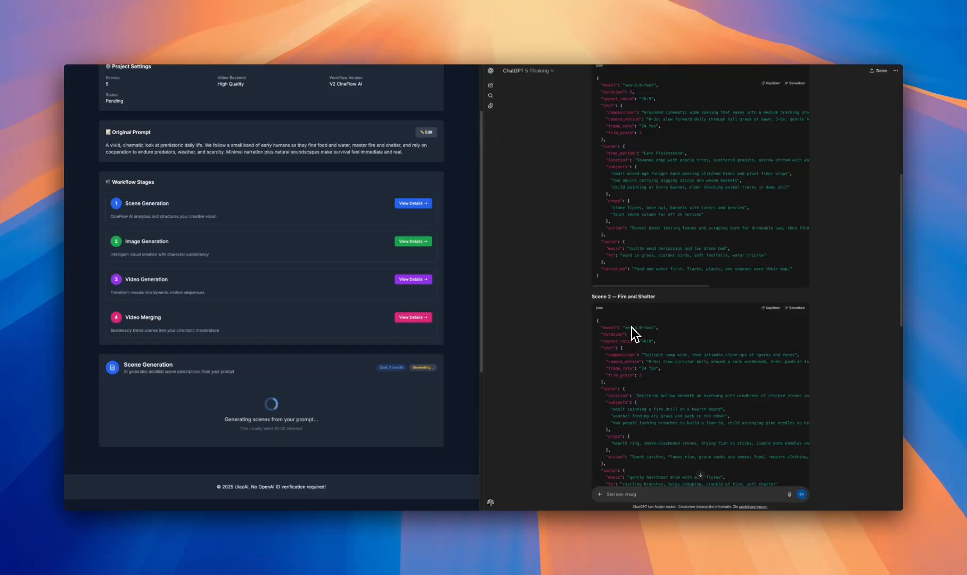
scroll(634, 333, "down", 8)
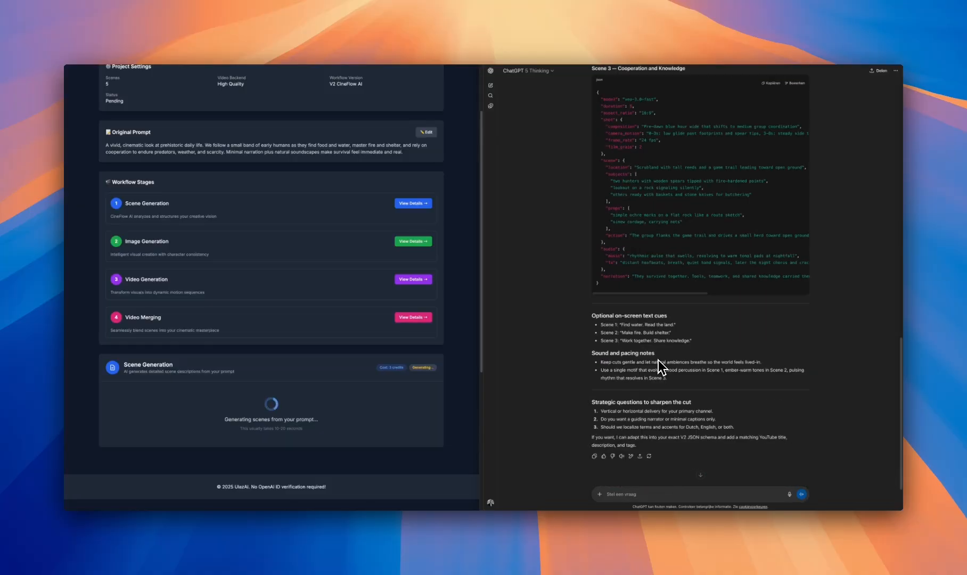
scroll(653, 356, "up", 7)
scroll(654, 425, "down", 7)
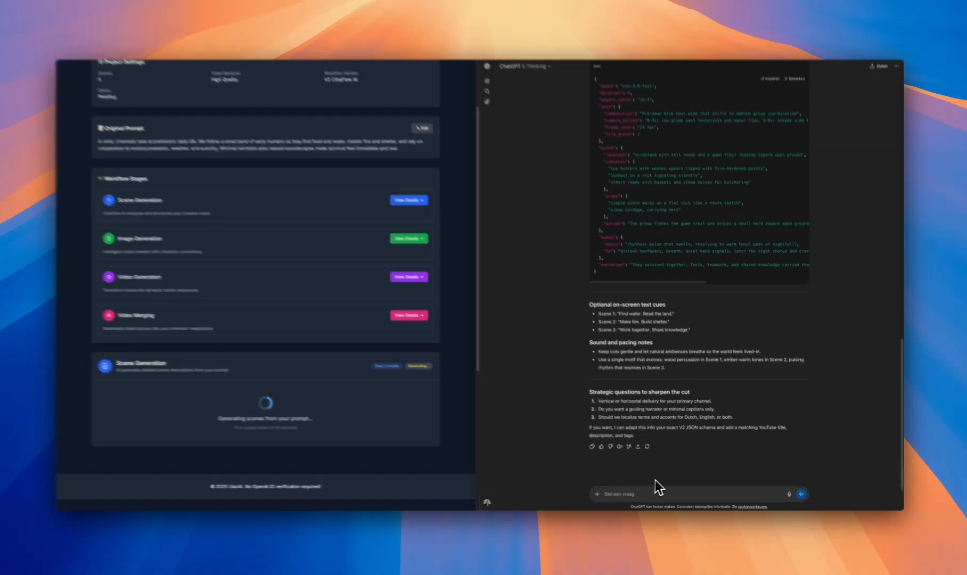
Tell ChatGPT "i have 5 scenes for this movie" so it expands its answer
type("i have")
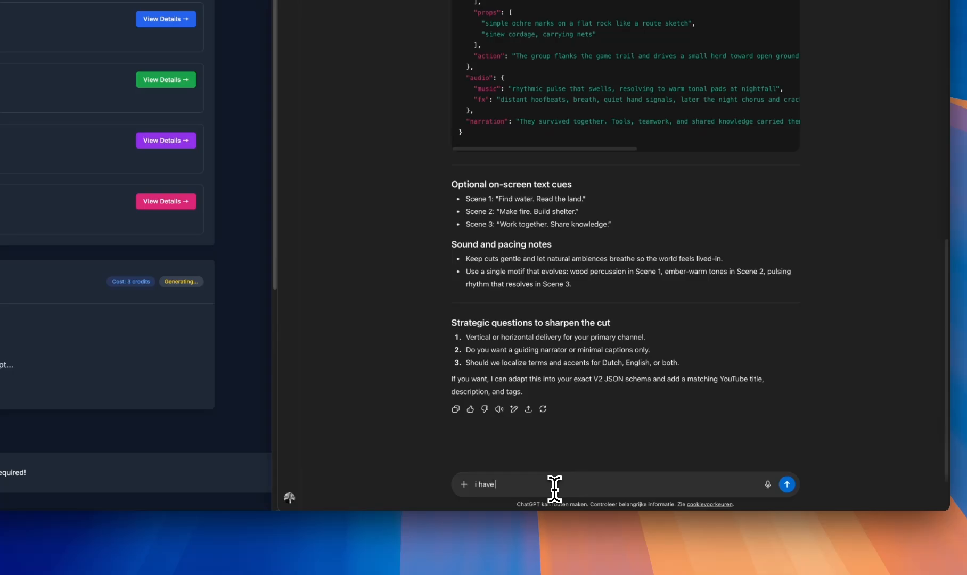
type(" 5 scenes fo")
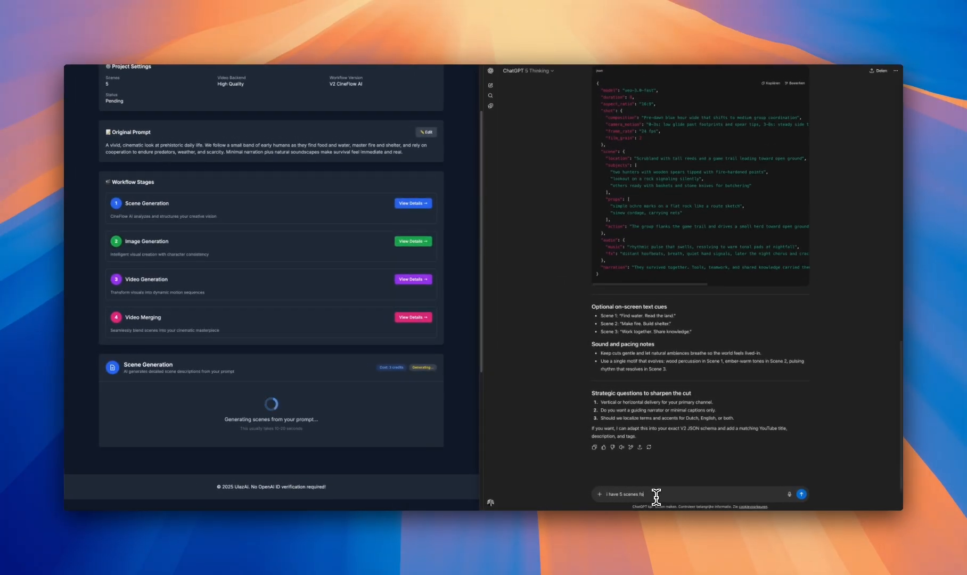
type("r this movie")
key("Return")
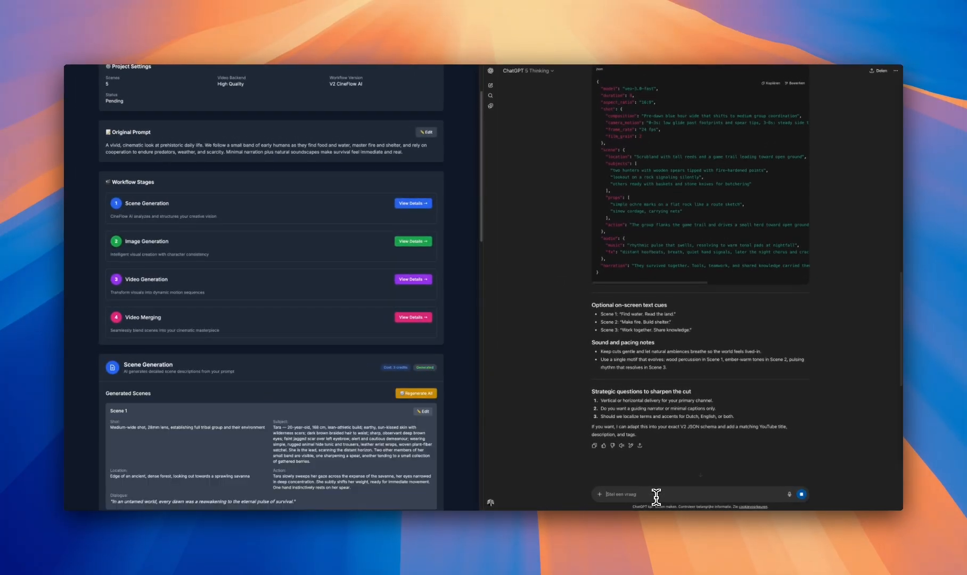
Review the generated scenes in the UlazAI project, reading the subject, action and dialogue of Scene 1 closely
scroll(268, 310, "down", 3)
scroll(268, 310, "down", 15)
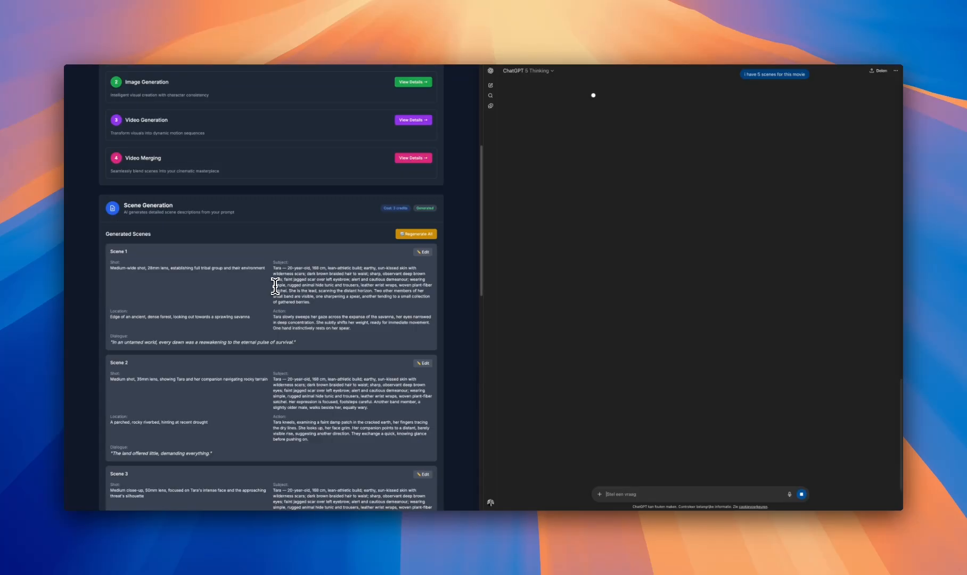
scroll(264, 287, "down", 3)
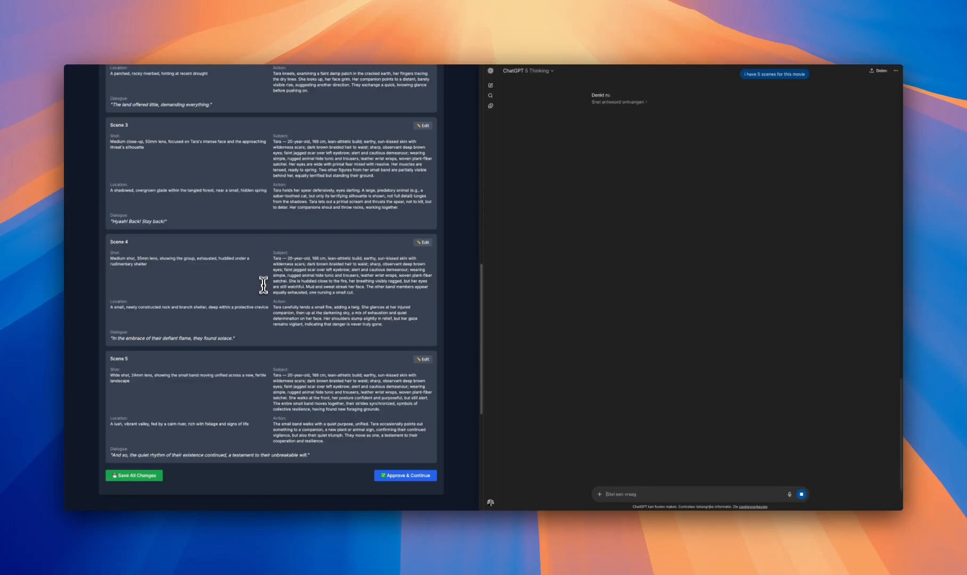
scroll(267, 319, "up", 8)
scroll(282, 319, "up", 1)
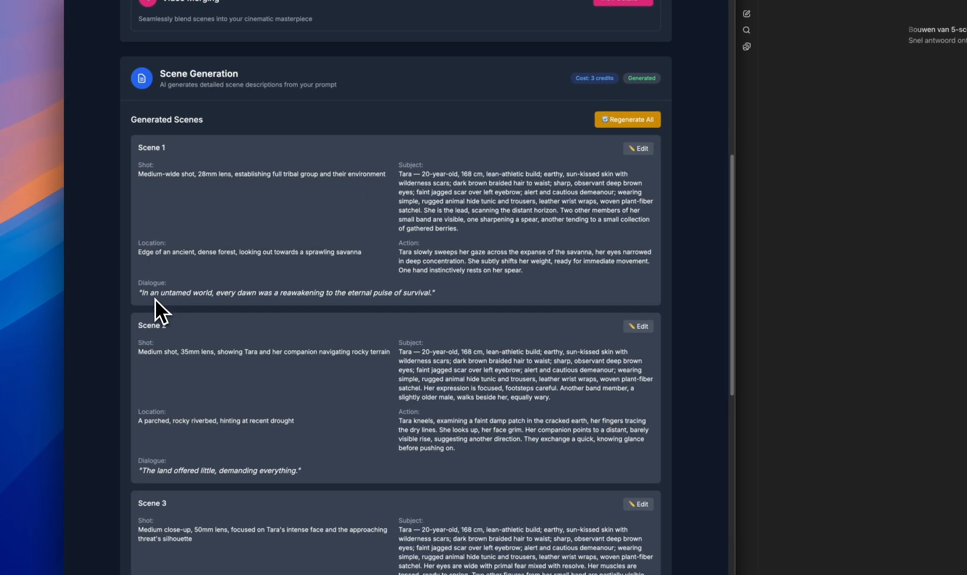
left_click_drag(399, 165, 487, 230)
left_click_drag(396, 246, 418, 250)
left_click(531, 274)
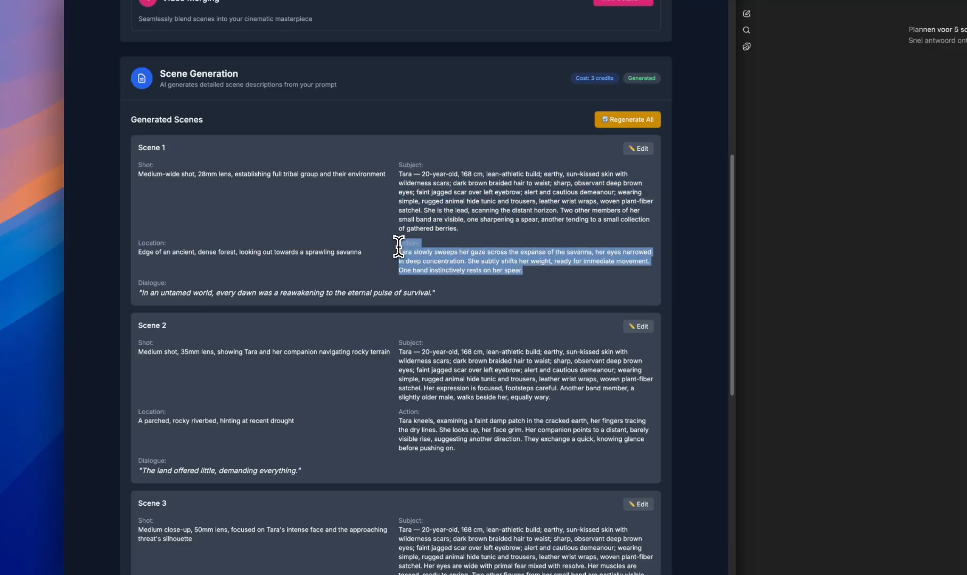
left_click(398, 244)
mouse_move(398, 243)
left_mouse_down()
mouse_move(535, 274)
mouse_move(391, 250)
left_mouse_up()
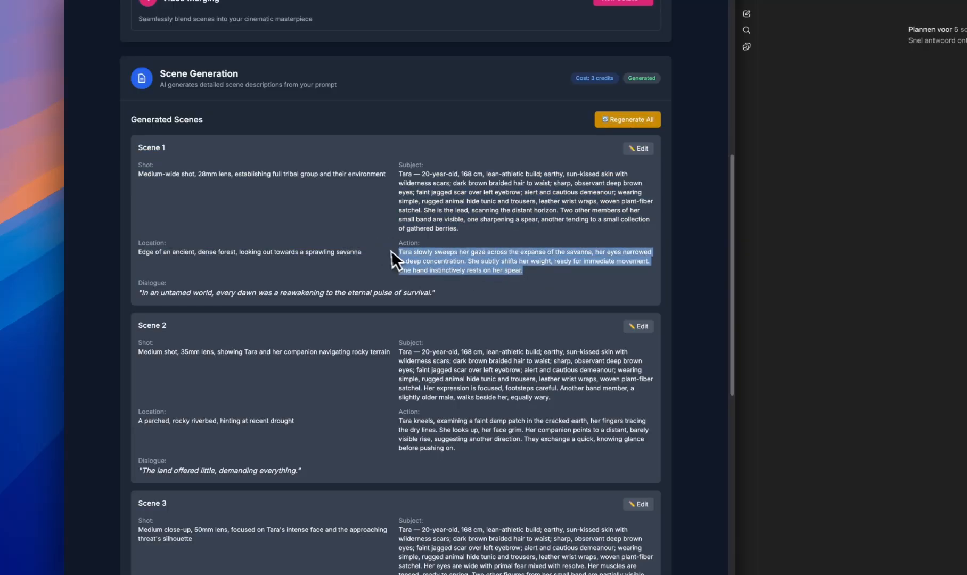
left_click(428, 256)
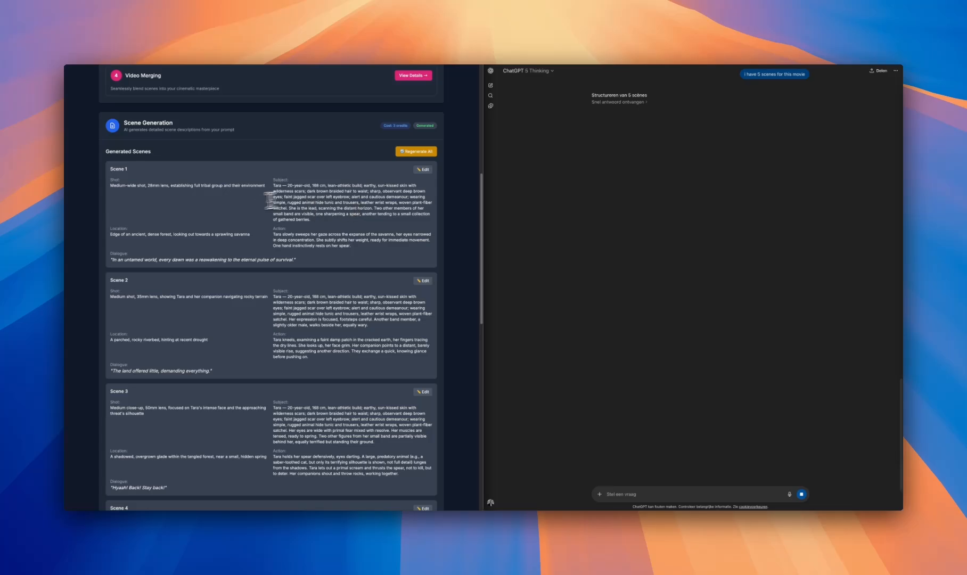
scroll(254, 221, "up", 3)
scroll(269, 242, "down", 4)
Inspect Scene 1's editable fields for shot composition, subject, location, action and dialogue, and close the editor without changes
left_click(424, 159)
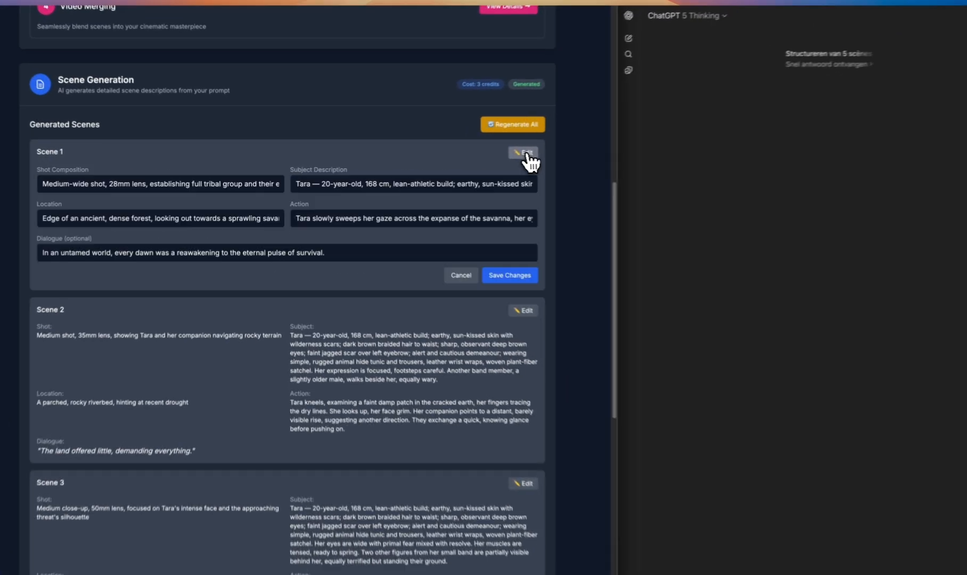
left_click(383, 237)
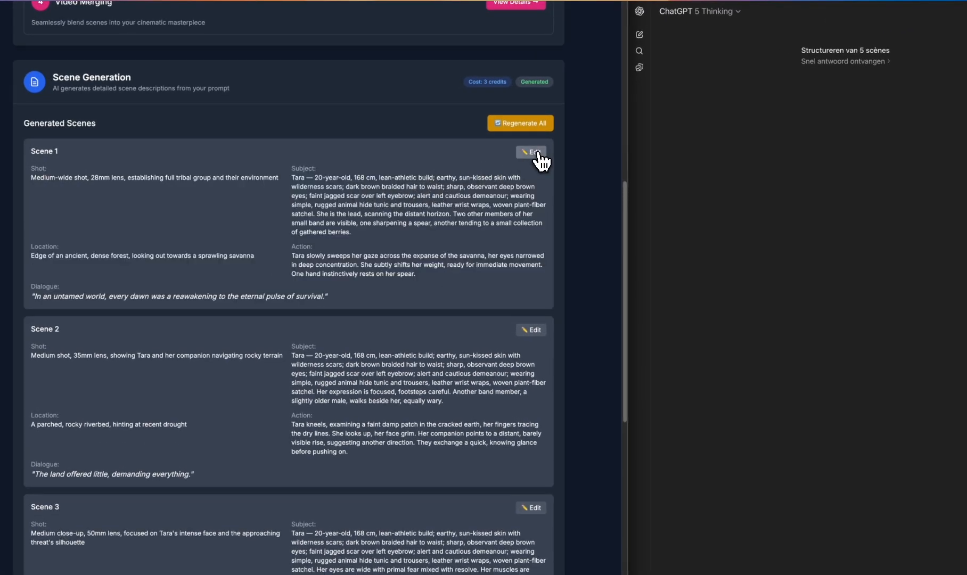
left_click(532, 152)
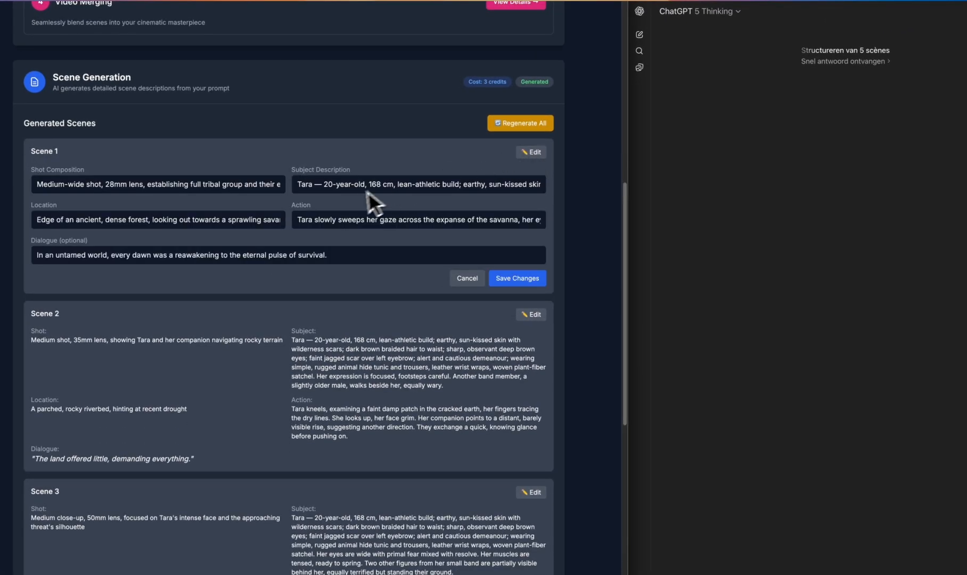
left_click(465, 277)
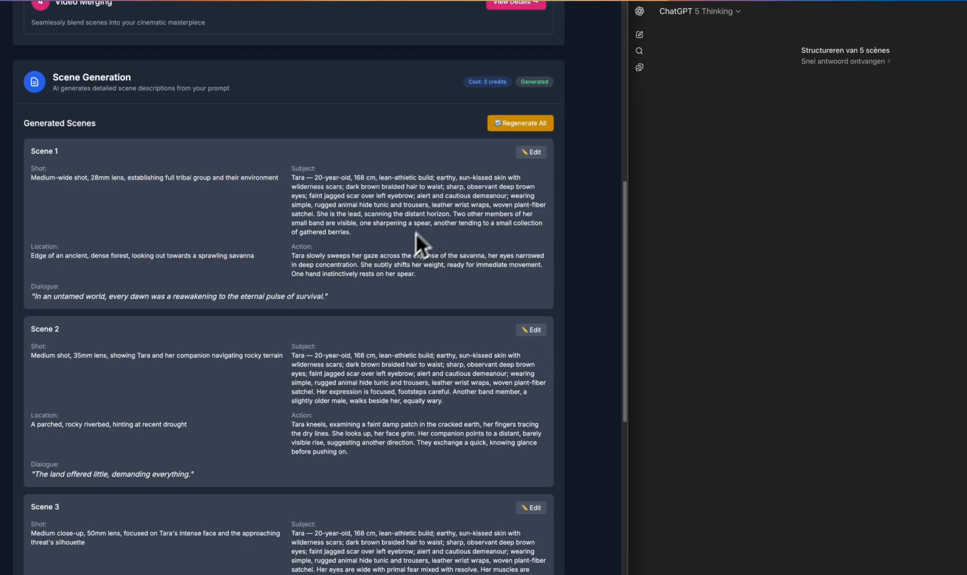
left_click(531, 154)
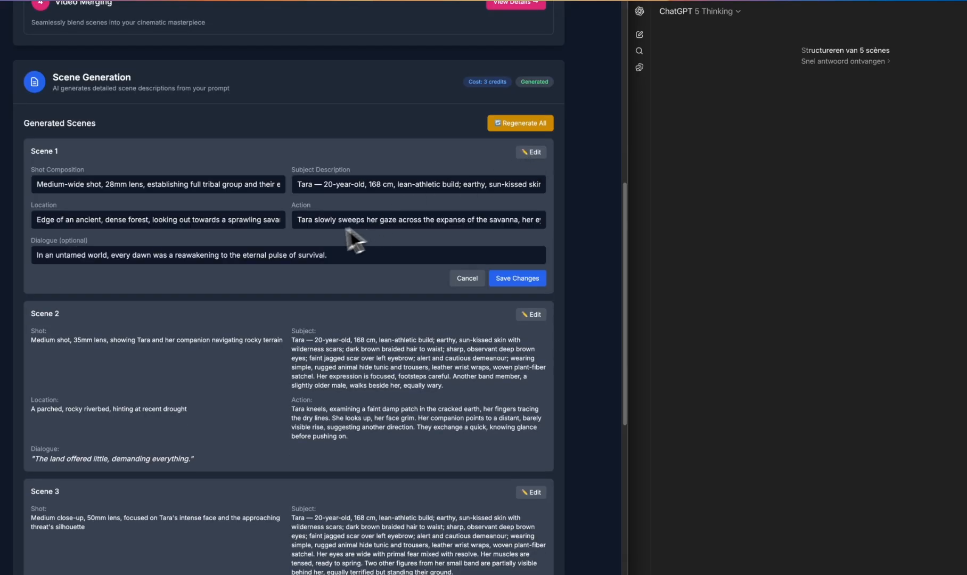
left_click(530, 153)
Check the remaining generated scenes, approve them all and open the Image Generation stage
scroll(369, 287, "down", 8)
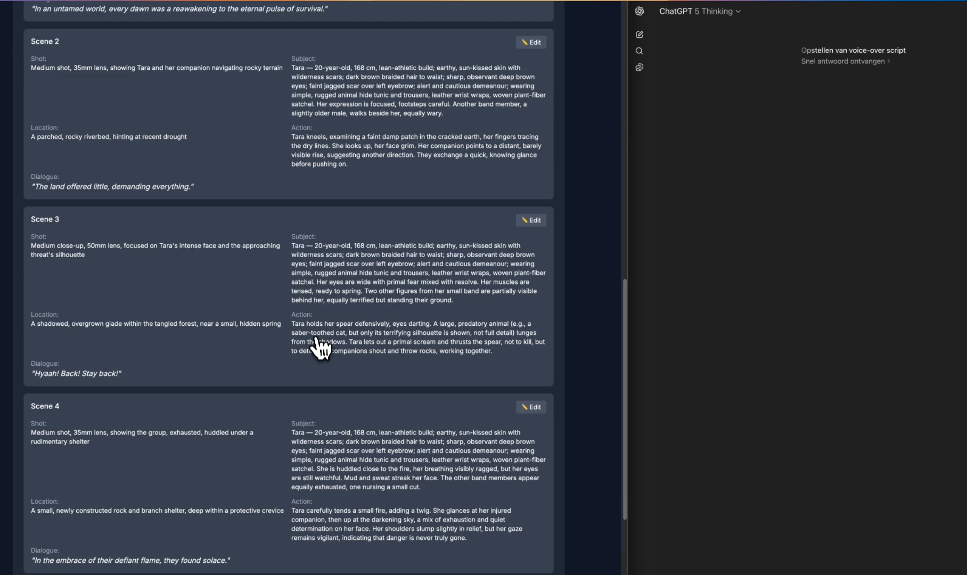
scroll(356, 229, "down", 1)
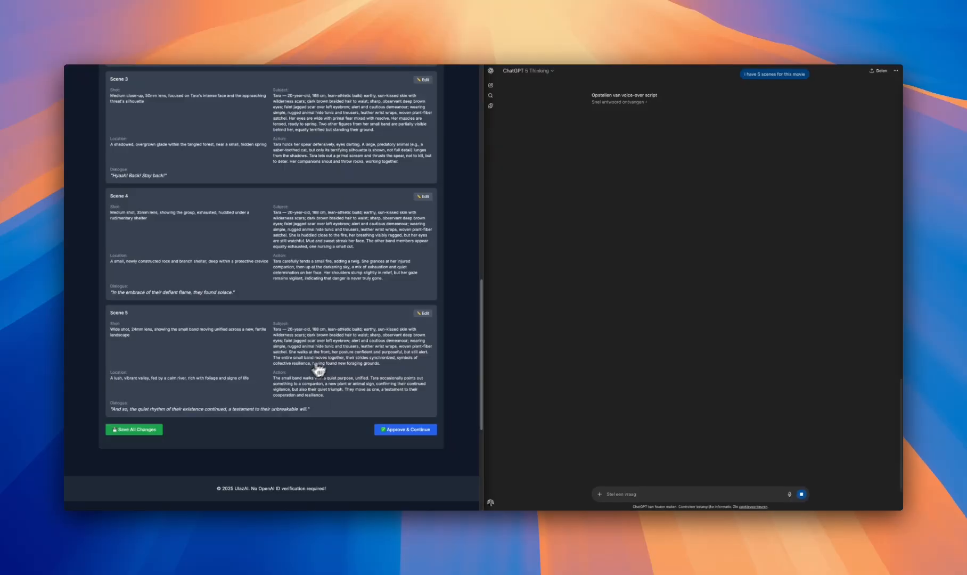
scroll(305, 387, "up", 6)
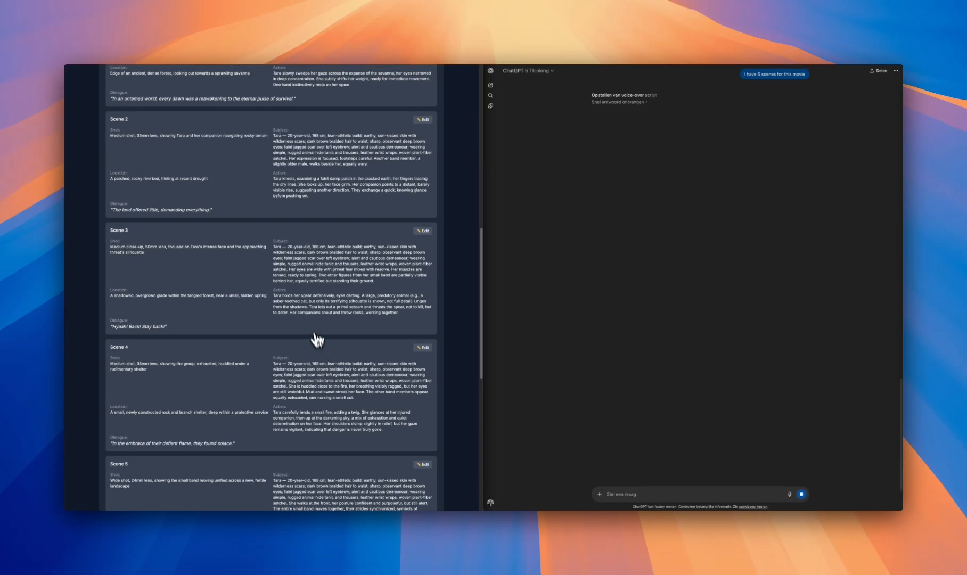
scroll(319, 266, "down", 10)
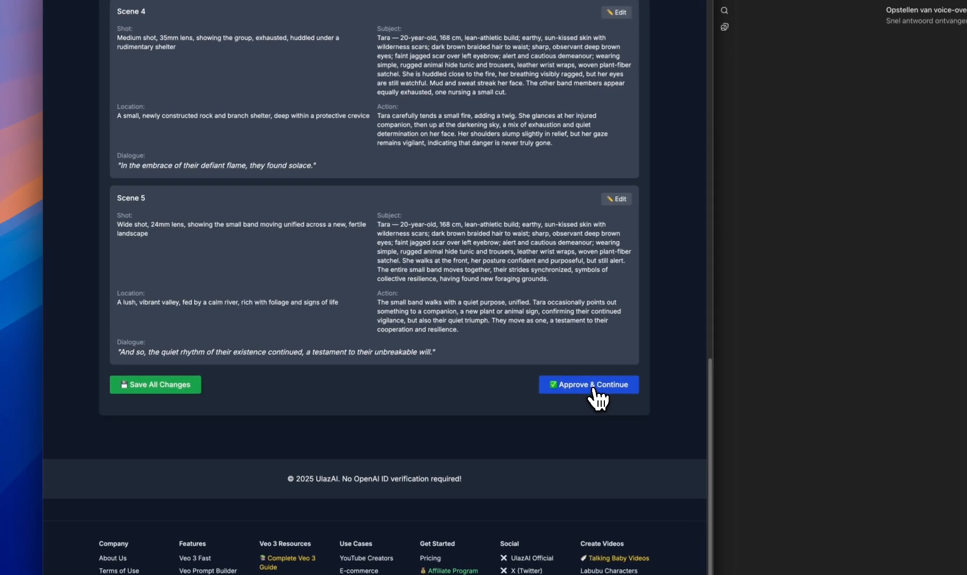
left_click(593, 390)
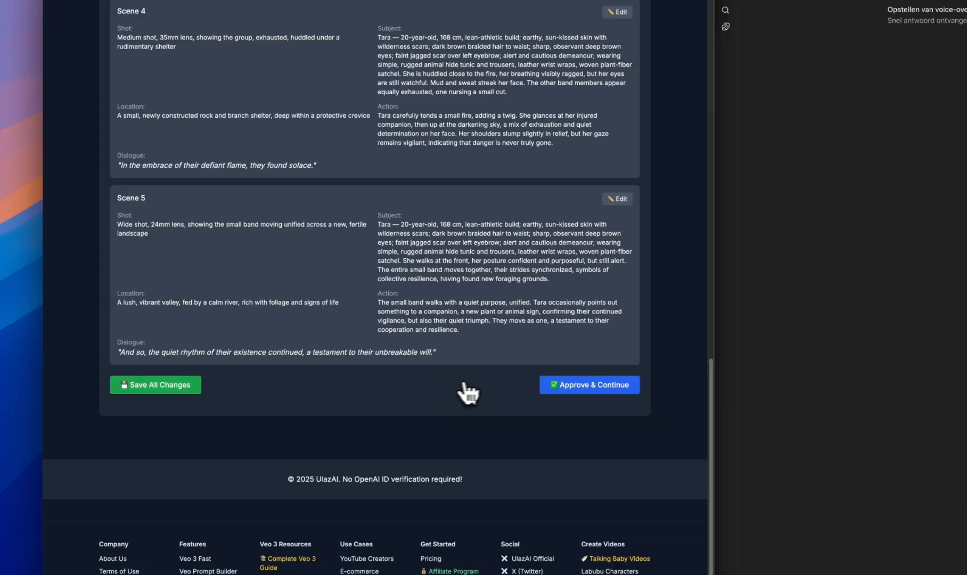
scroll(479, 392, "down", 10)
scroll(497, 384, "up", 5)
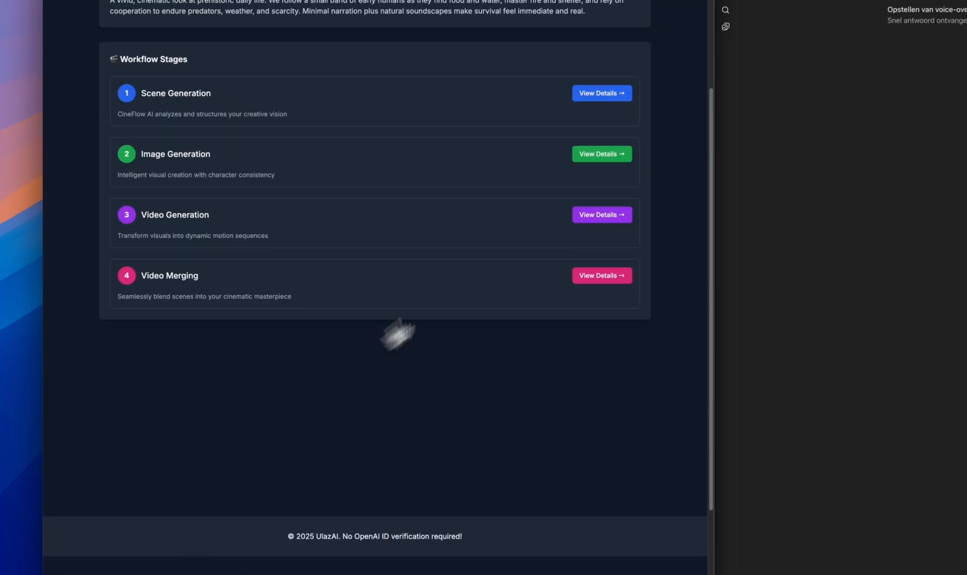
left_click(614, 155)
scroll(375, 246, "down", 1)
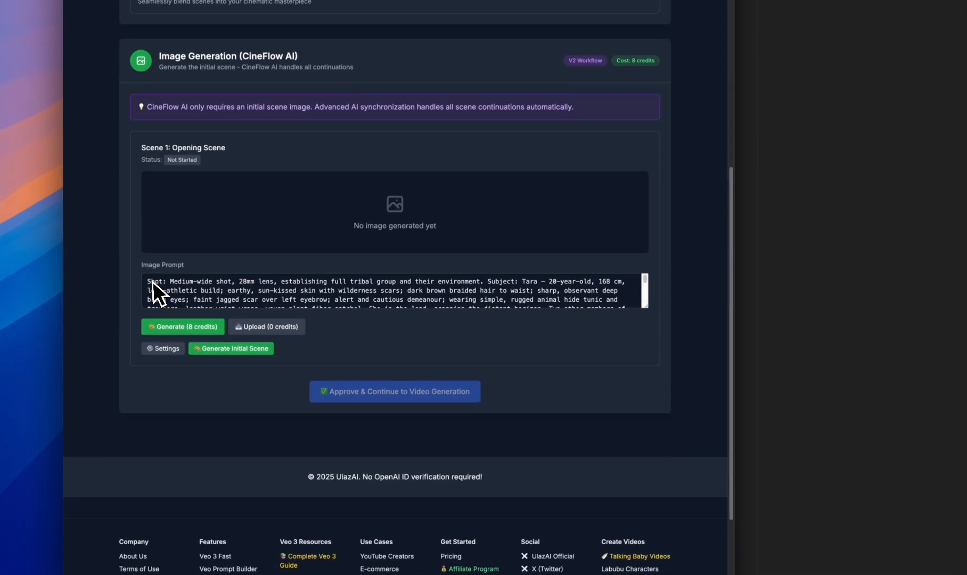
Check the opening scene's image prompt and generation settings, and generate its initial image
left_click_drag(150, 281, 580, 307)
left_click(551, 298)
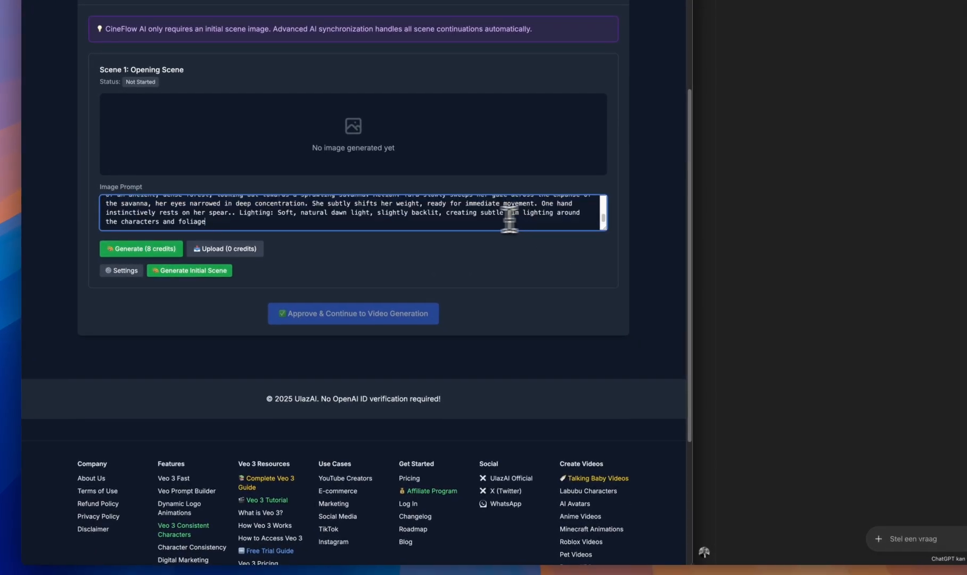
scroll(345, 216, "up", 5)
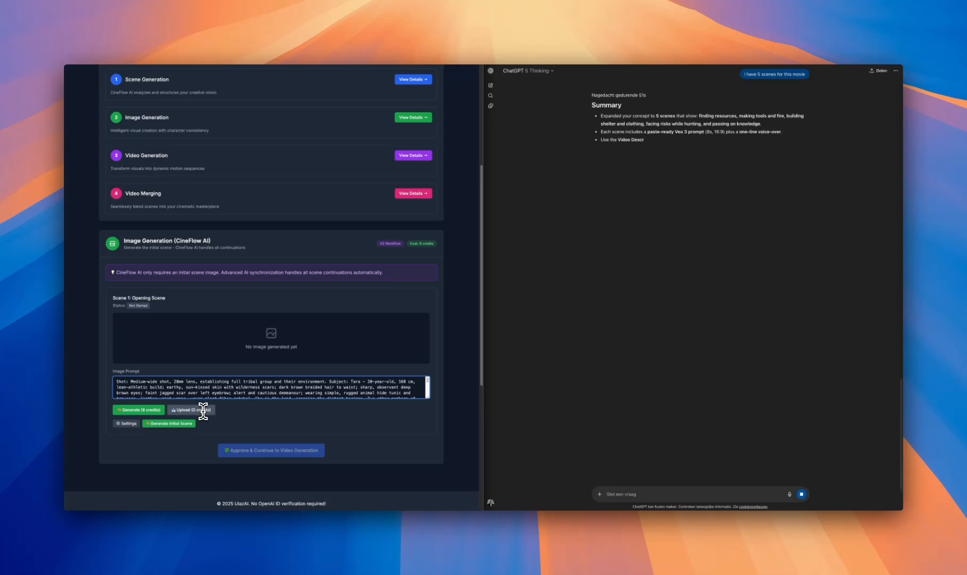
scroll(202, 409, "down", 1)
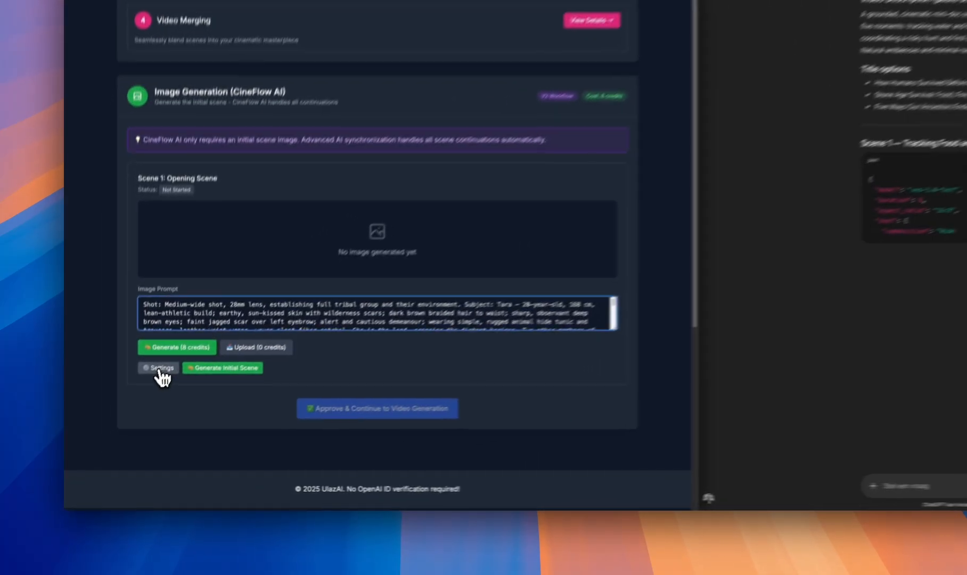
left_click(160, 368)
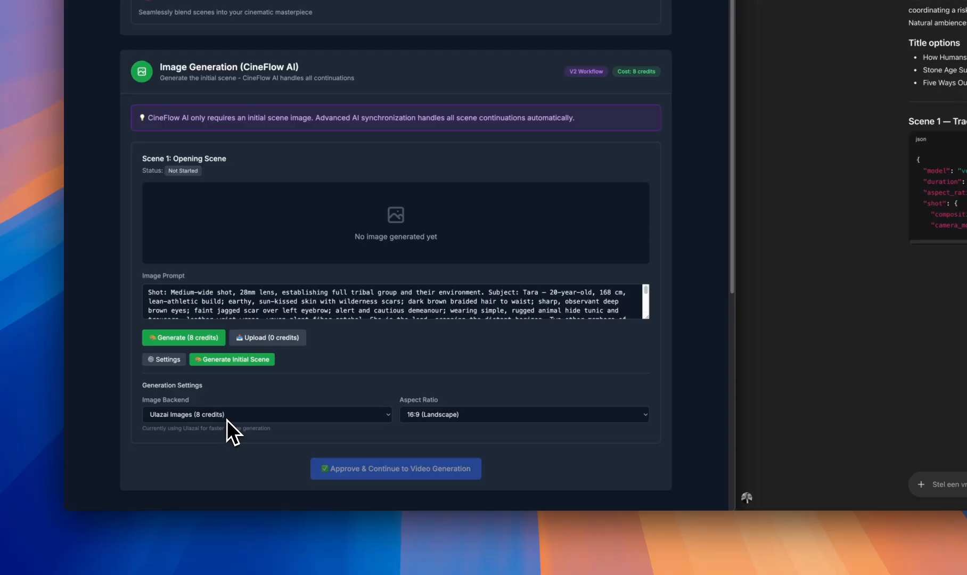
left_click(250, 362)
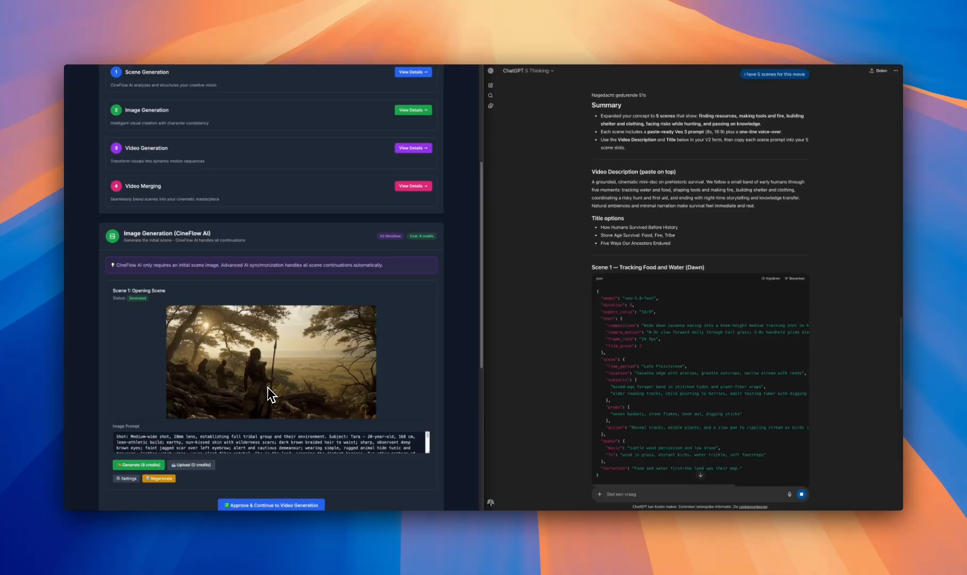
Approve the opening scene's generated image and open the Video Generation stage
scroll(267, 387, "down", 1)
scroll(267, 392, "down", 1)
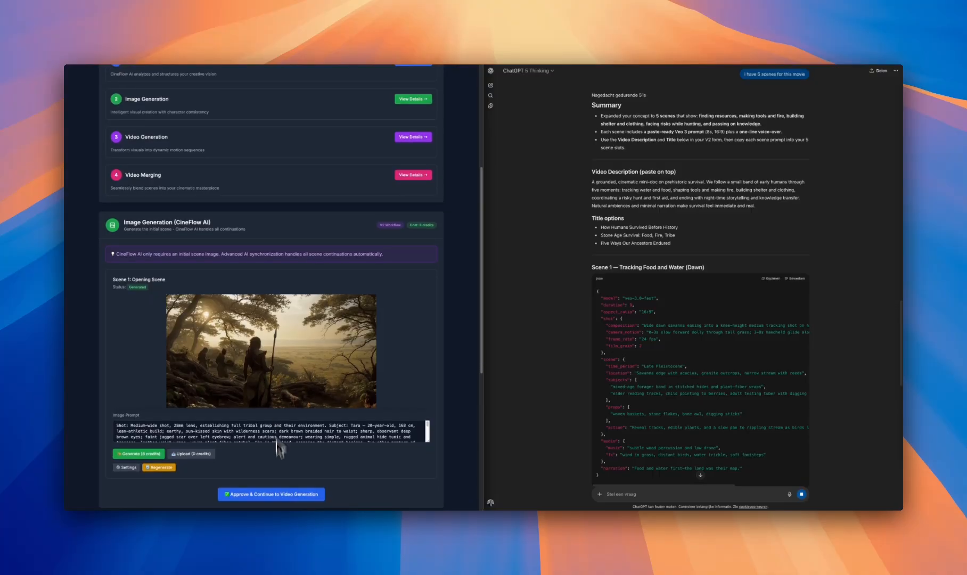
left_click(274, 495)
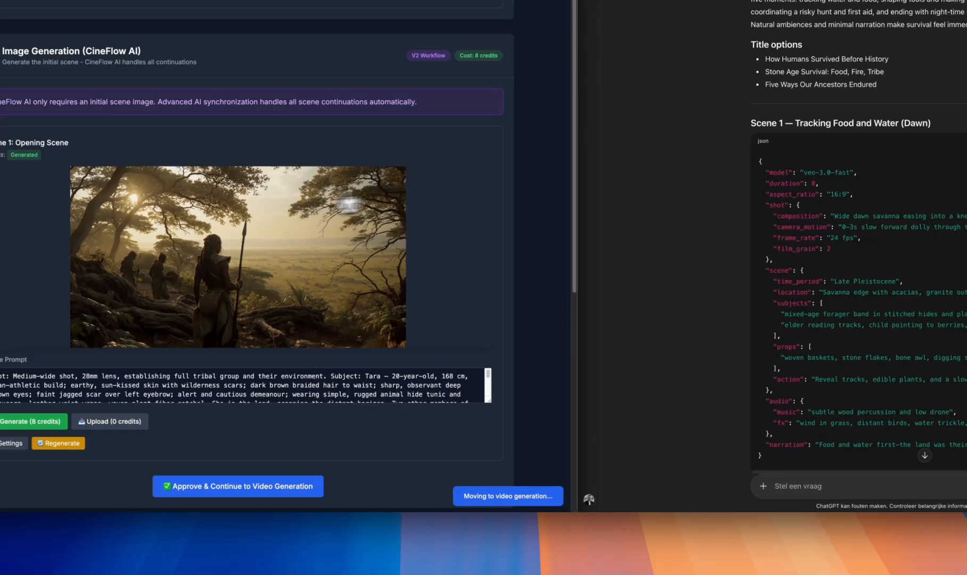
scroll(761, 217, "down", 8)
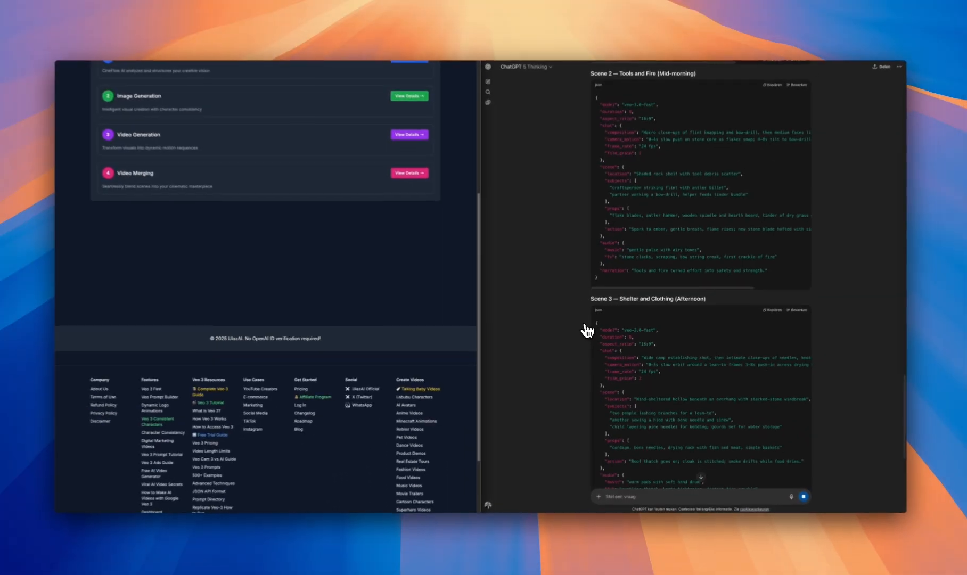
scroll(587, 330, "down", 4)
scroll(585, 329, "up", 9)
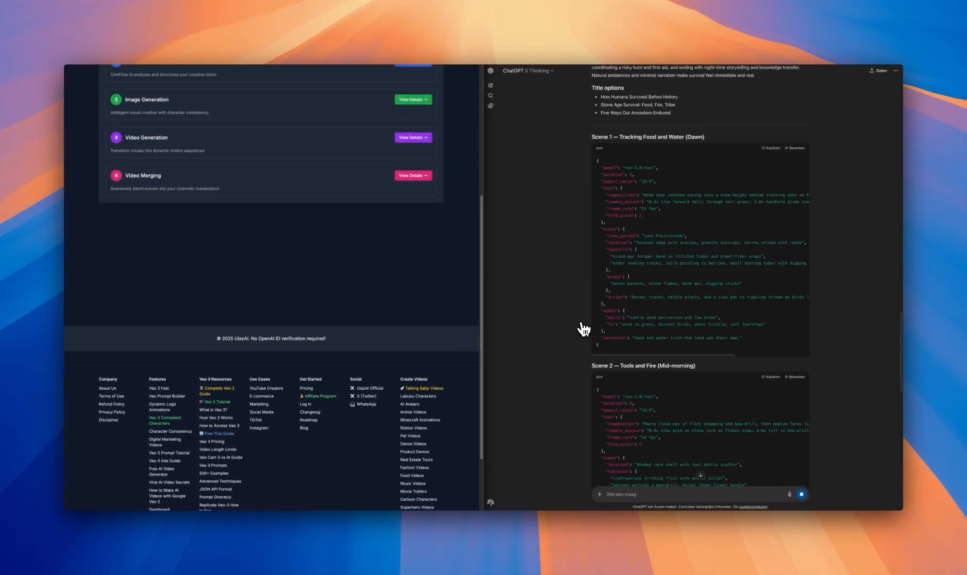
scroll(583, 329, "up", 1)
scroll(416, 294, "up", 4)
left_click(412, 310)
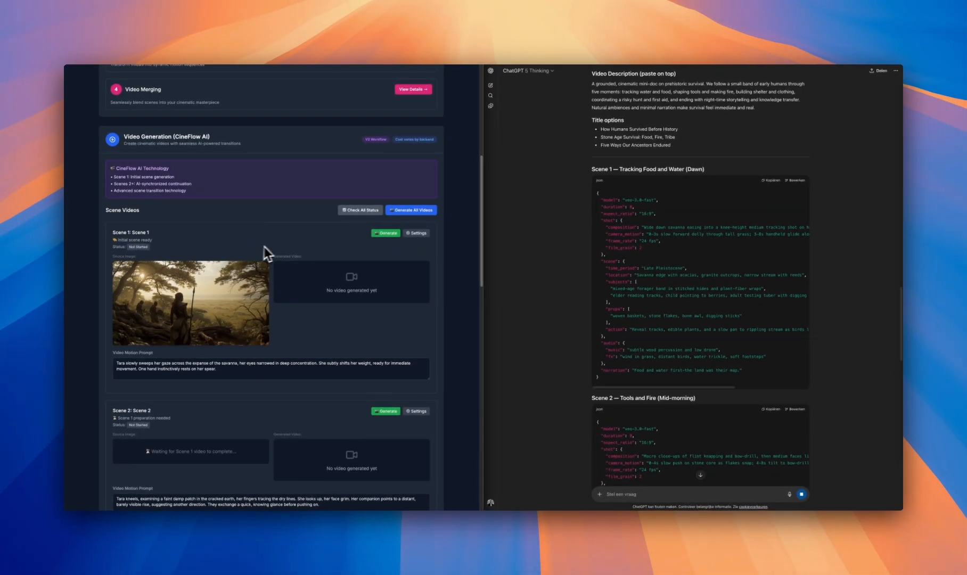
Open Scene 1's video generation settings and review its video motion prompt
scroll(273, 277, "down", 1)
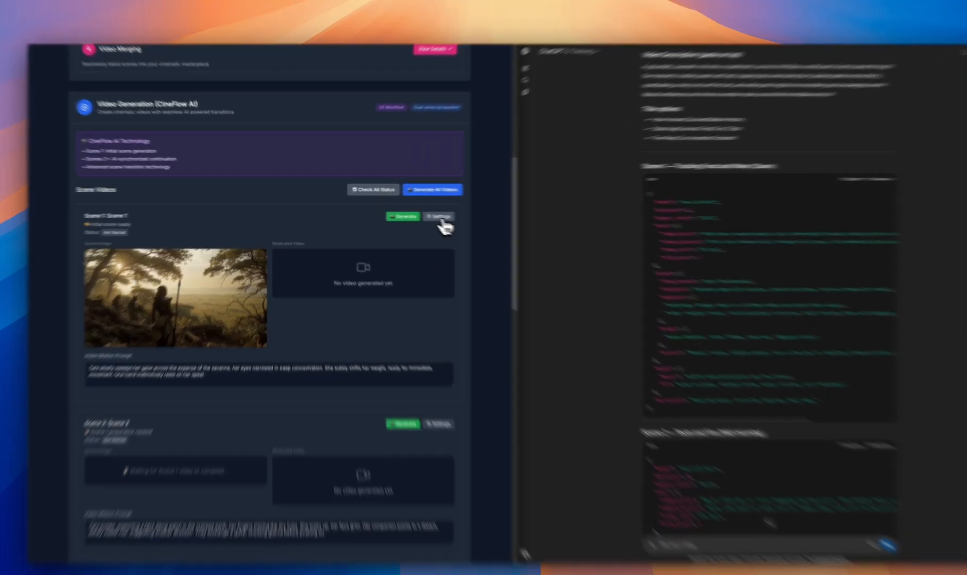
left_click(418, 213)
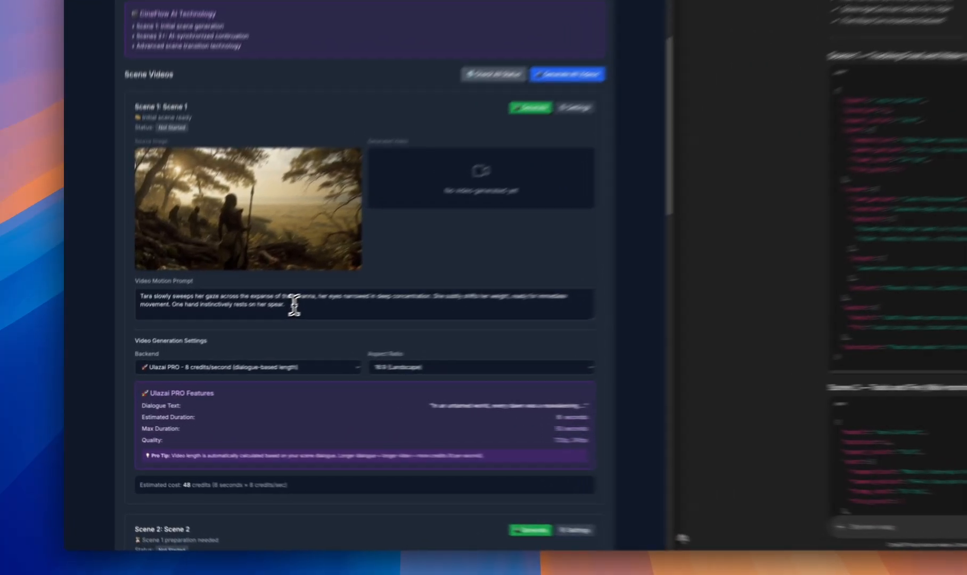
left_click_drag(221, 342, 126, 334)
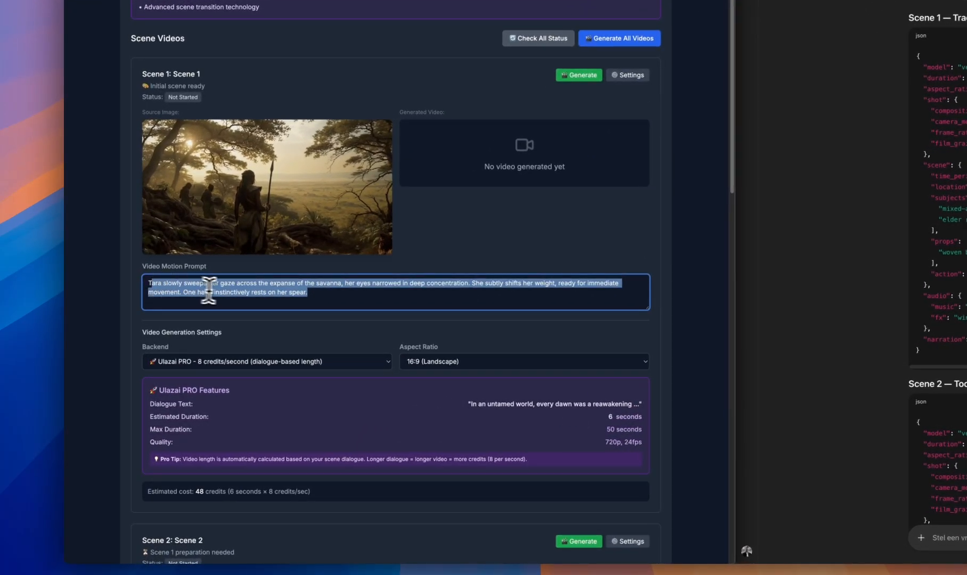
left_click(227, 292)
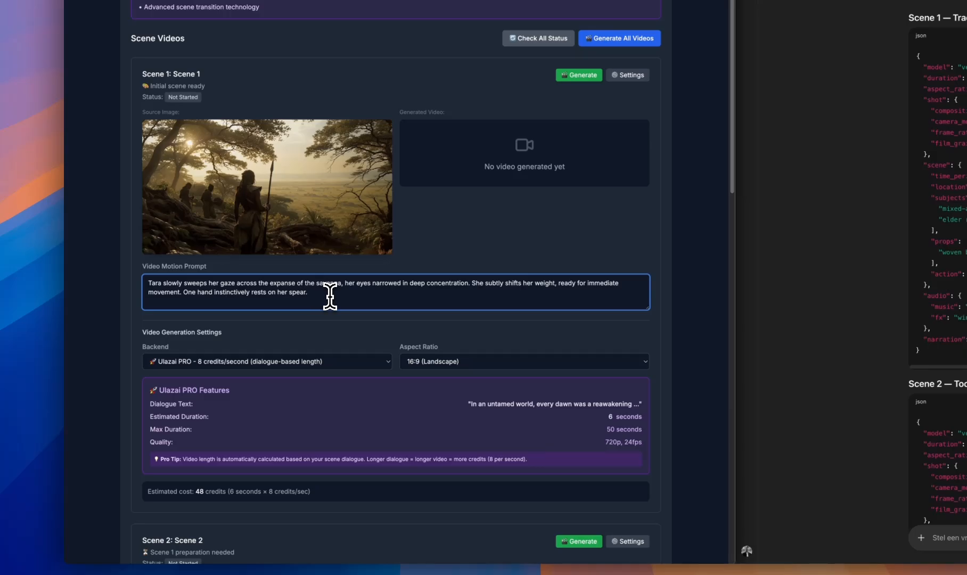
left_click_drag(332, 295, 152, 283)
left_click(216, 283)
left_click(426, 254)
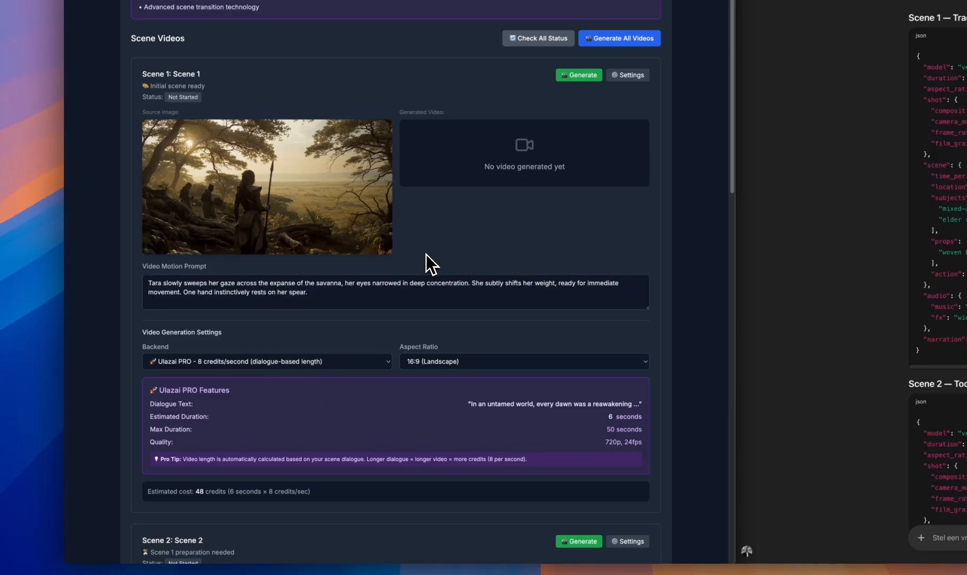
Compare the backend options for Scene 1's video, including Ulazai Video and Veo 3 Fast + Audio, keeping Ulazai PRO selected
left_click(333, 368)
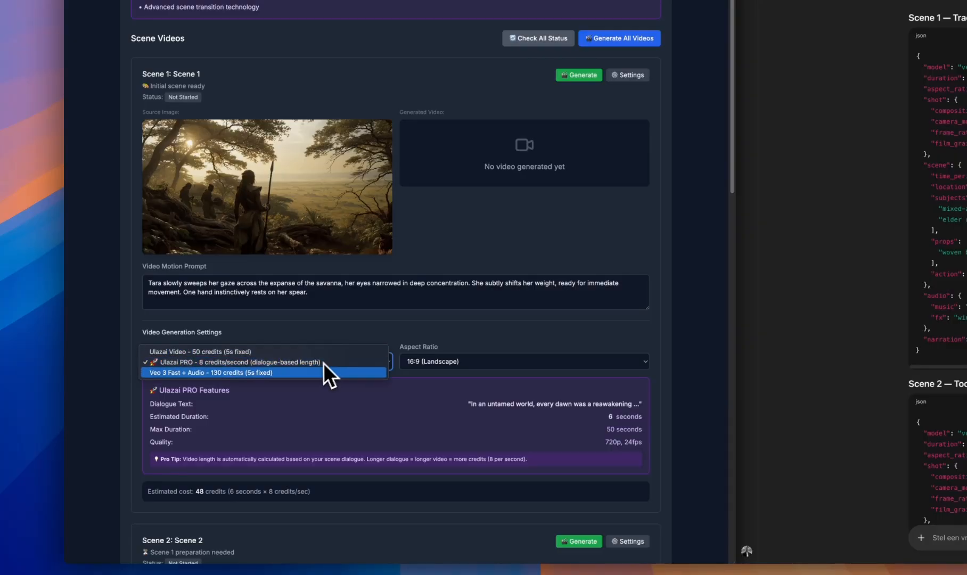
left_click(299, 331)
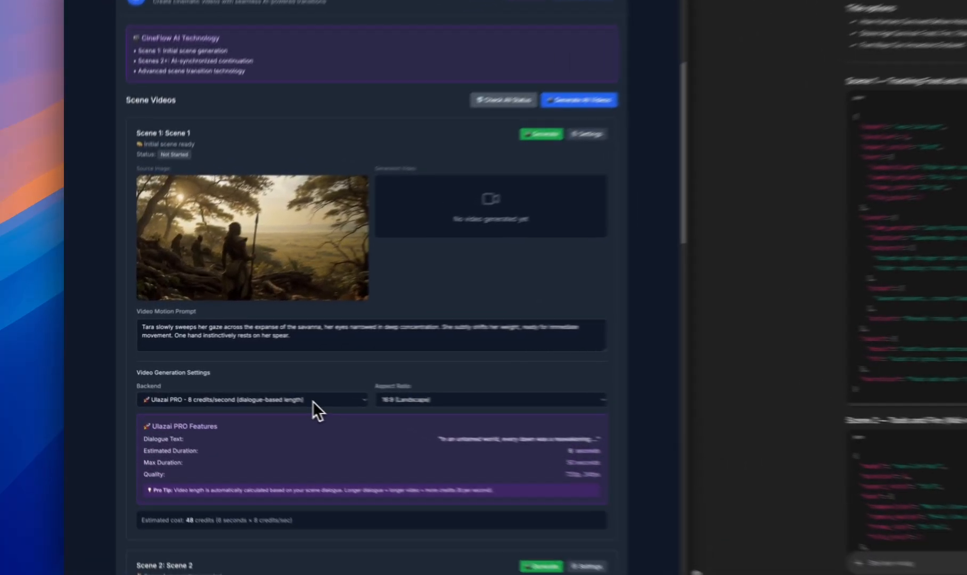
left_click(232, 384)
left_click(230, 366)
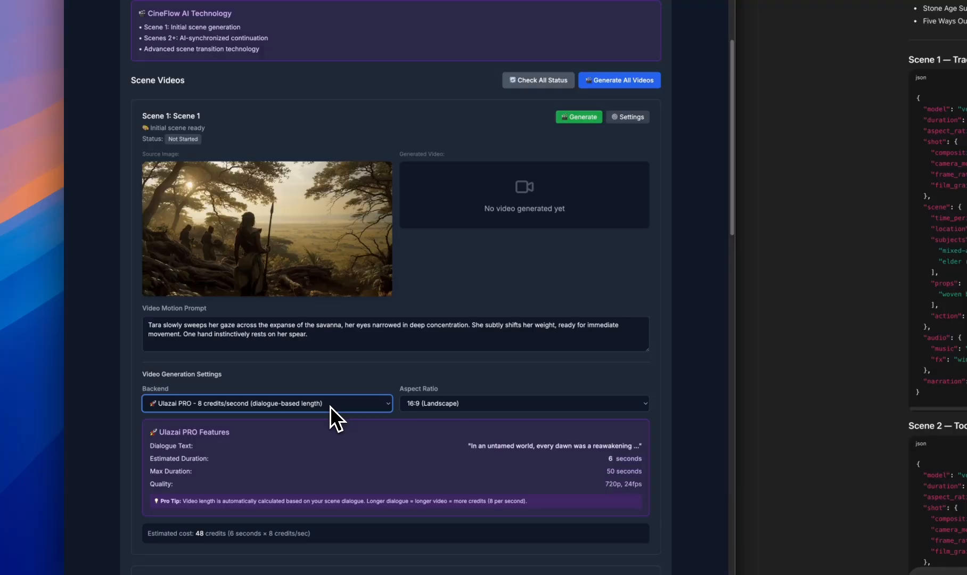
left_click(329, 406)
left_click(312, 371)
scroll(373, 368, "up", 3)
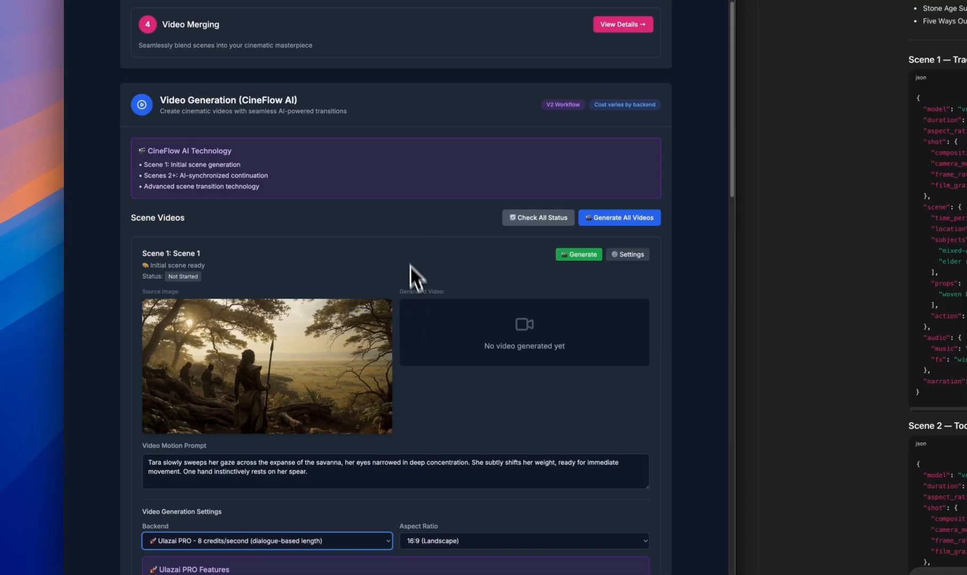
scroll(393, 277, "down", 3)
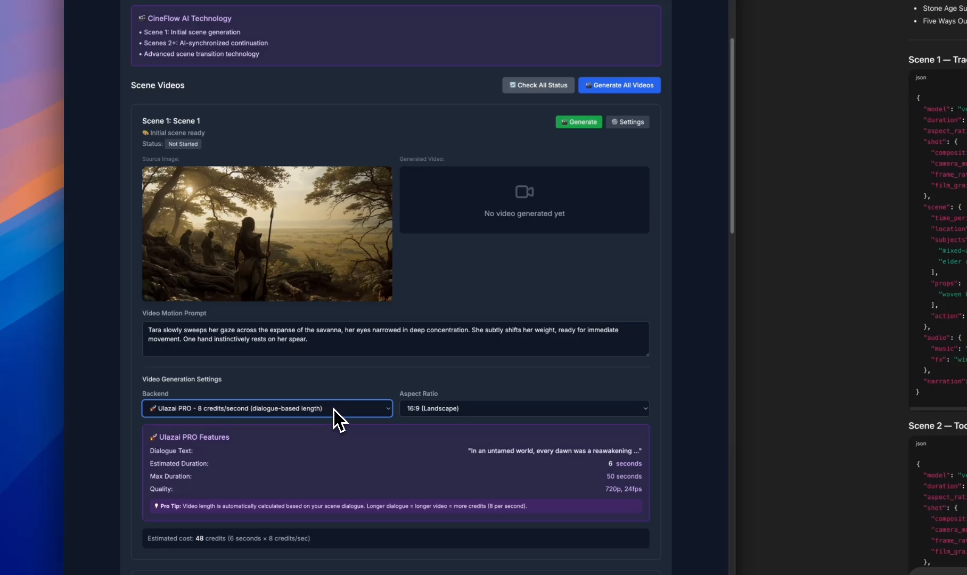
left_click(332, 409)
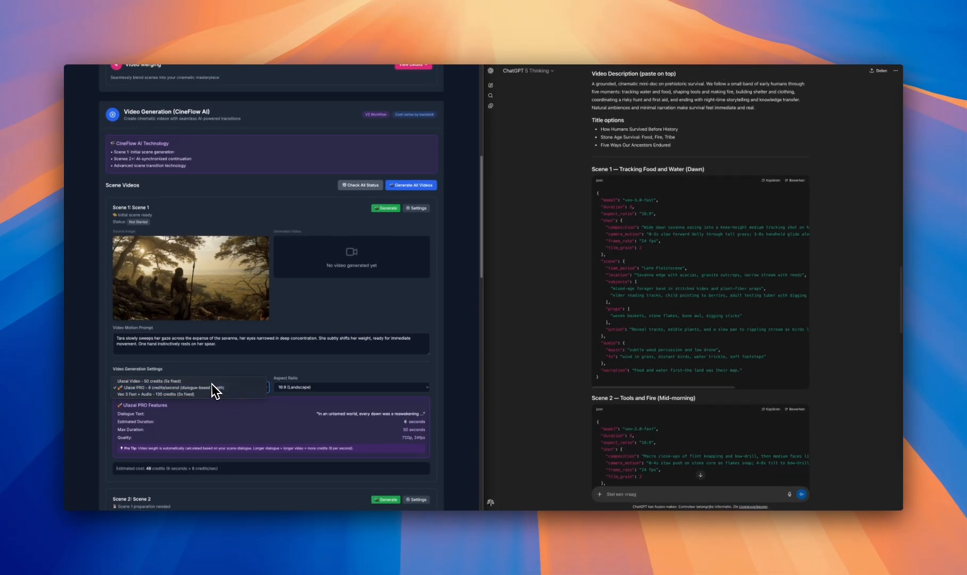
left_click(198, 391)
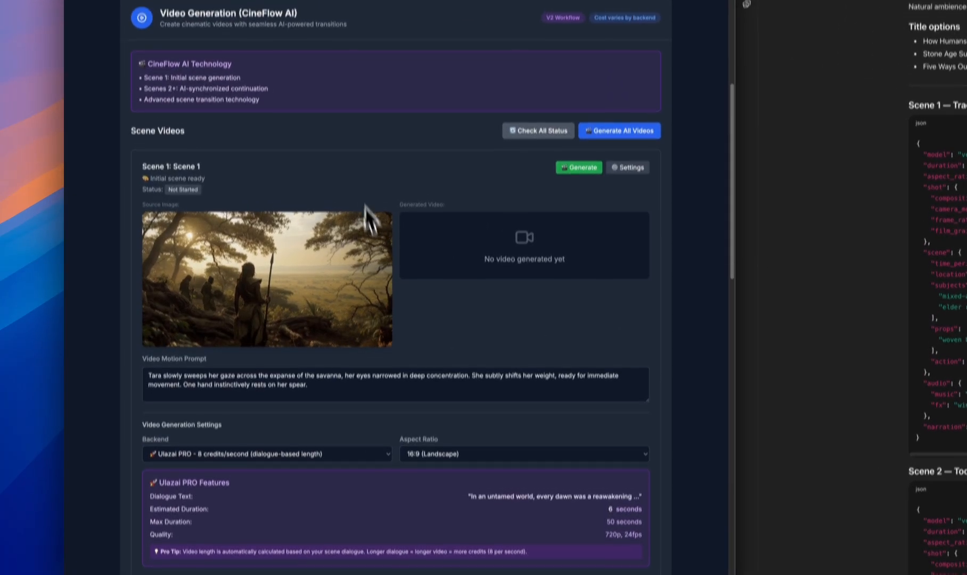
Check Scene 1's estimated duration and cost, and generate its video with the Ulazai PRO backend in 16:9 landscape
scroll(338, 125, "up", 6)
scroll(328, 154, "down", 5)
scroll(338, 392, "down", 2)
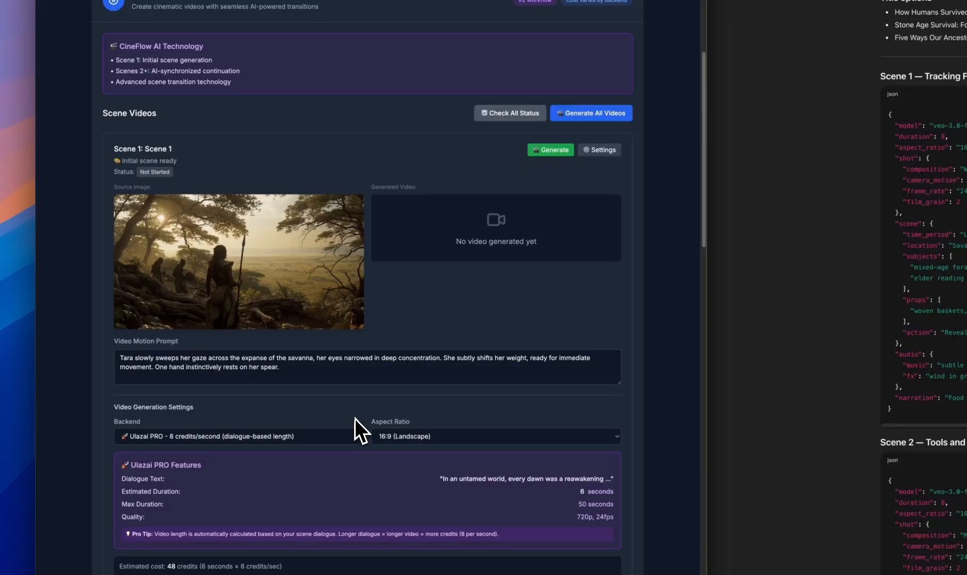
scroll(331, 451, "down", 1)
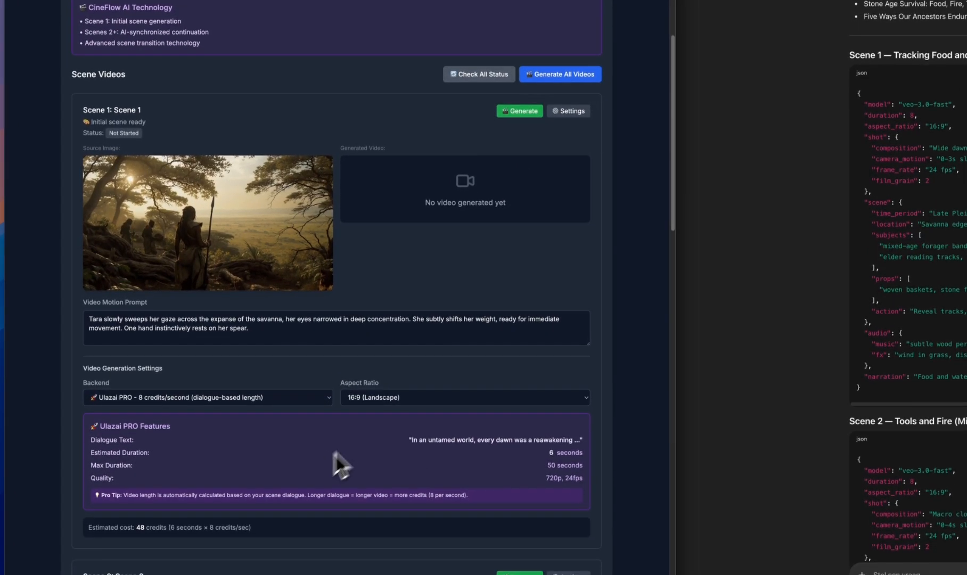
left_click(520, 111)
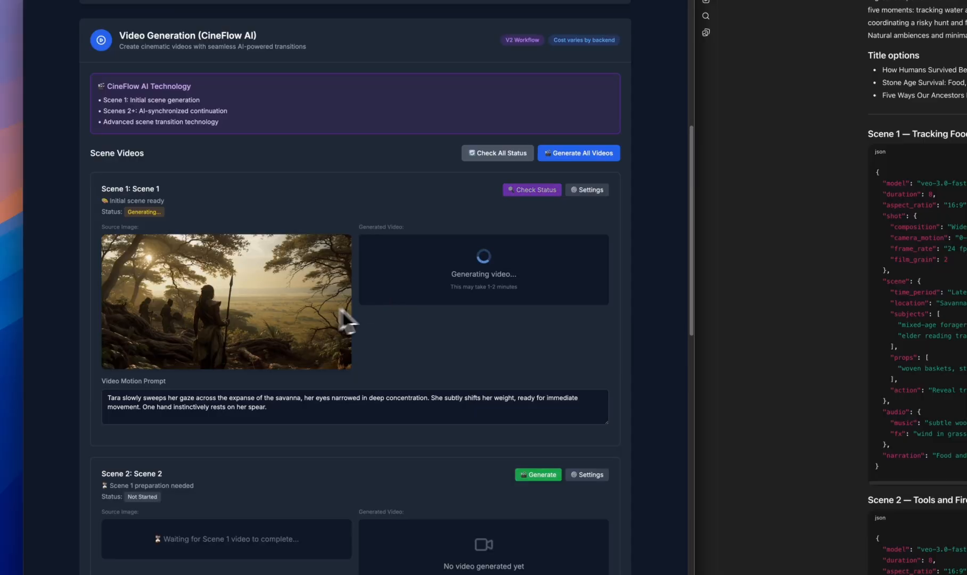
Look over the queued scene videos and the JSON prompts for Scenes 1 to 3 in ChatGPT
scroll(354, 333, "down", 1)
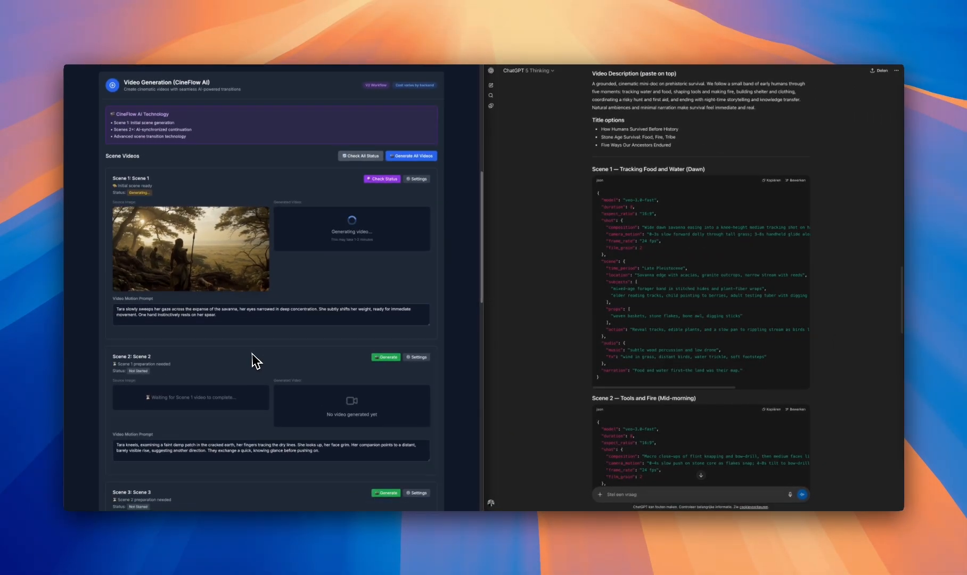
scroll(320, 559, "down", 4)
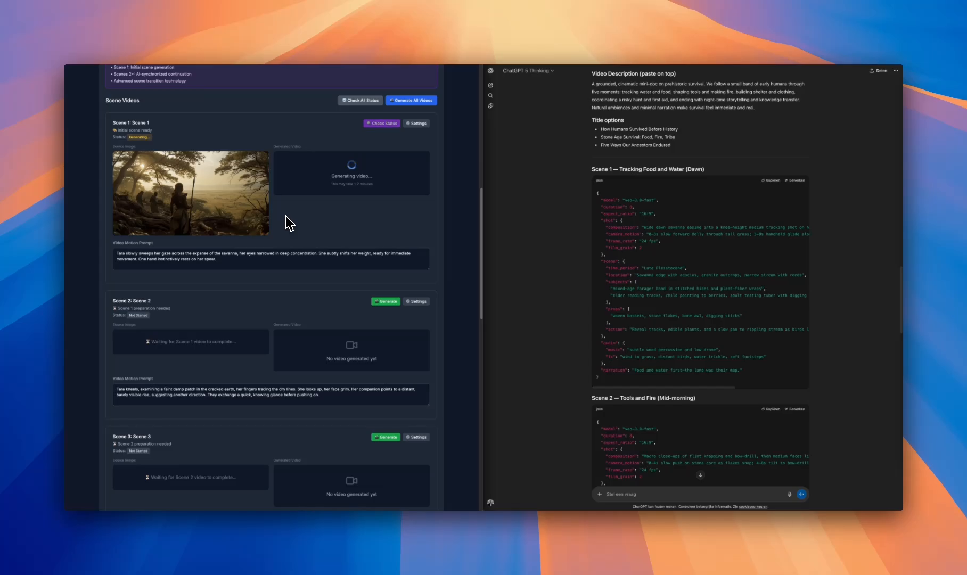
scroll(603, 330, "down", 3)
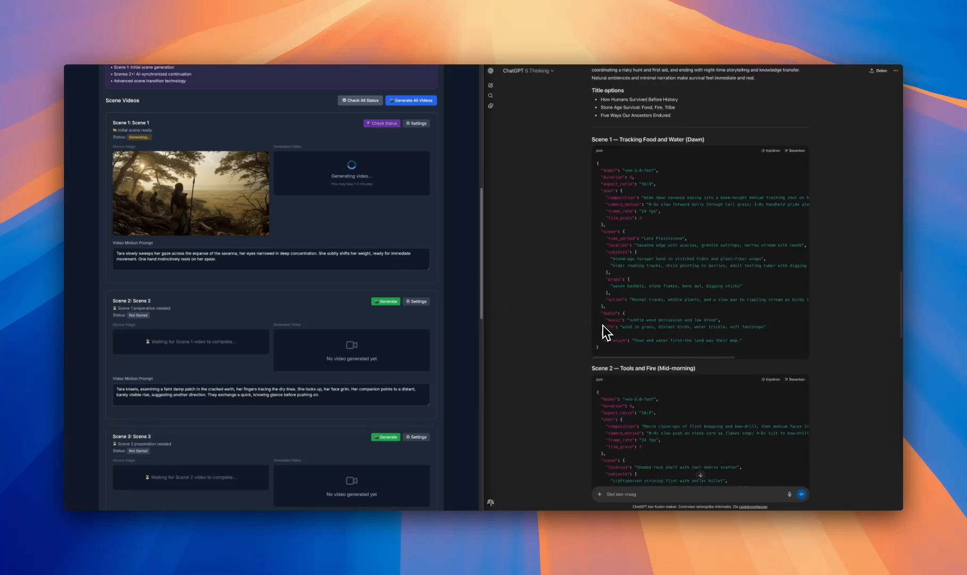
scroll(351, 234, "up", 1)
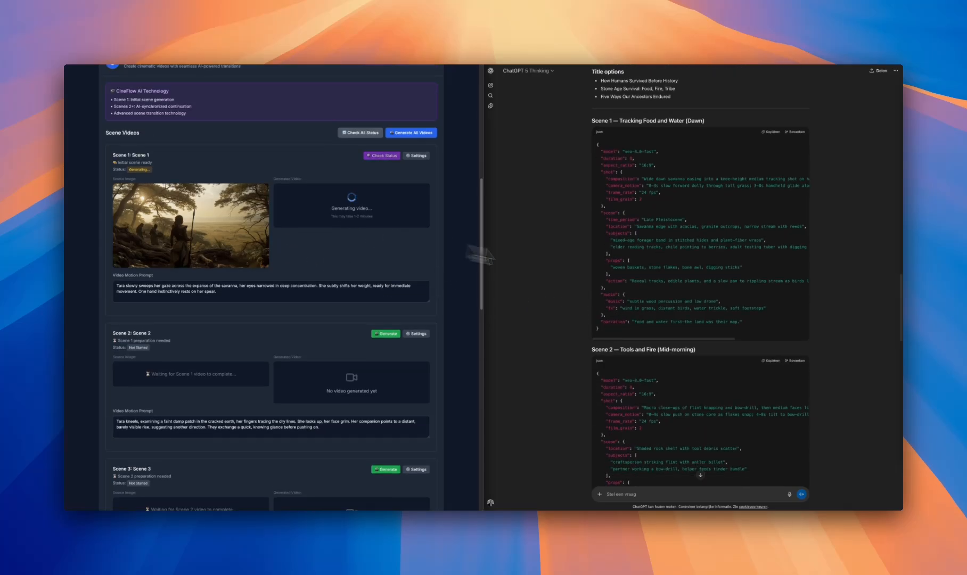
scroll(642, 320, "down", 1)
scroll(640, 315, "down", 3)
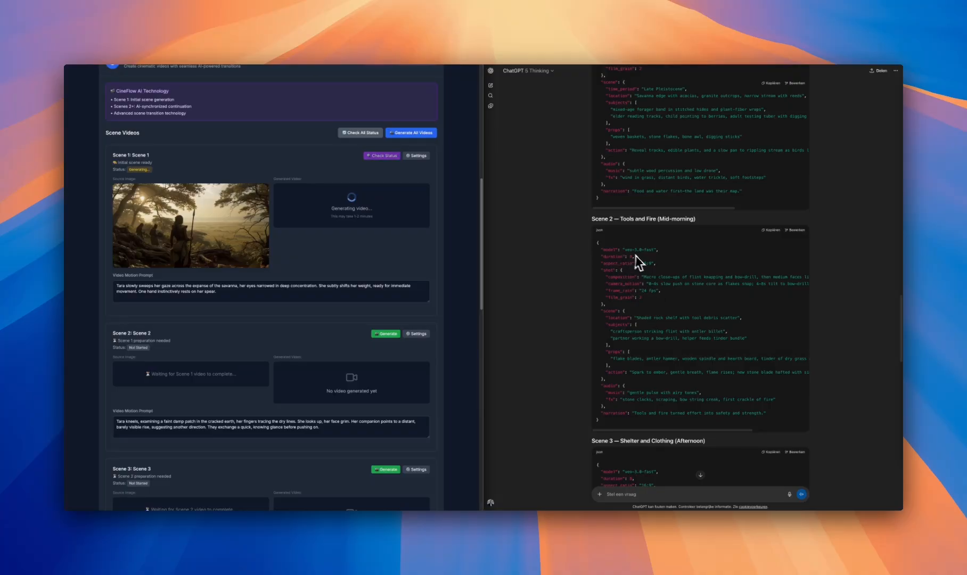
scroll(638, 269, "down", 8)
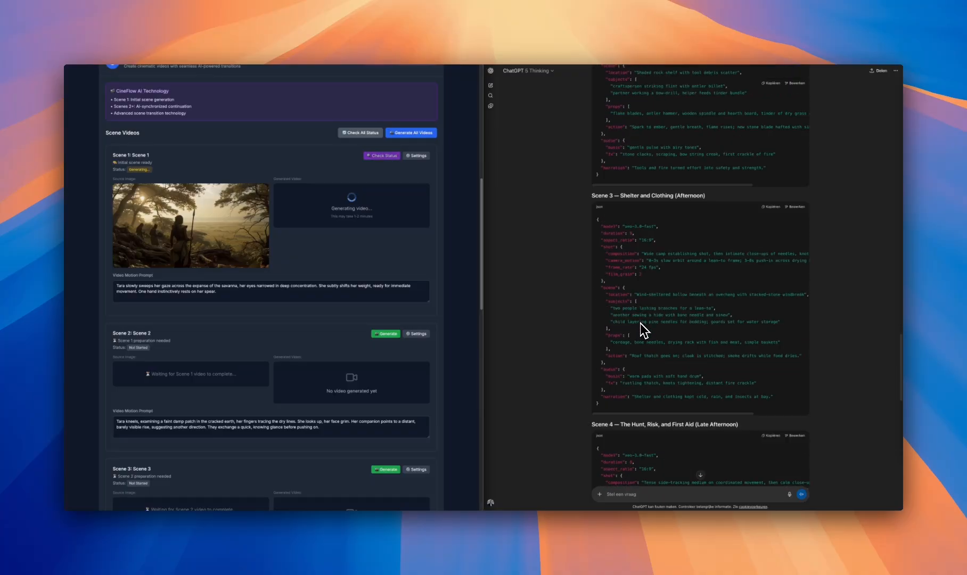
scroll(644, 330, "down", 1)
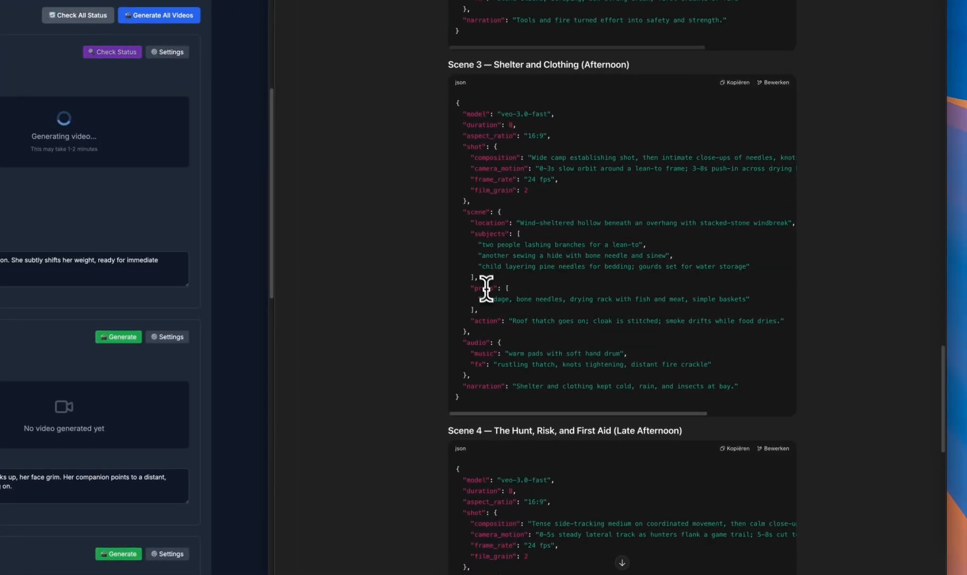
Examine the action and narration lines of Scene 3's JSON prompt and read through the remaining prompts up to Scene 5
double_click(495, 322)
left_click(514, 327)
scroll(500, 366, "down", 1)
triple_click(472, 366)
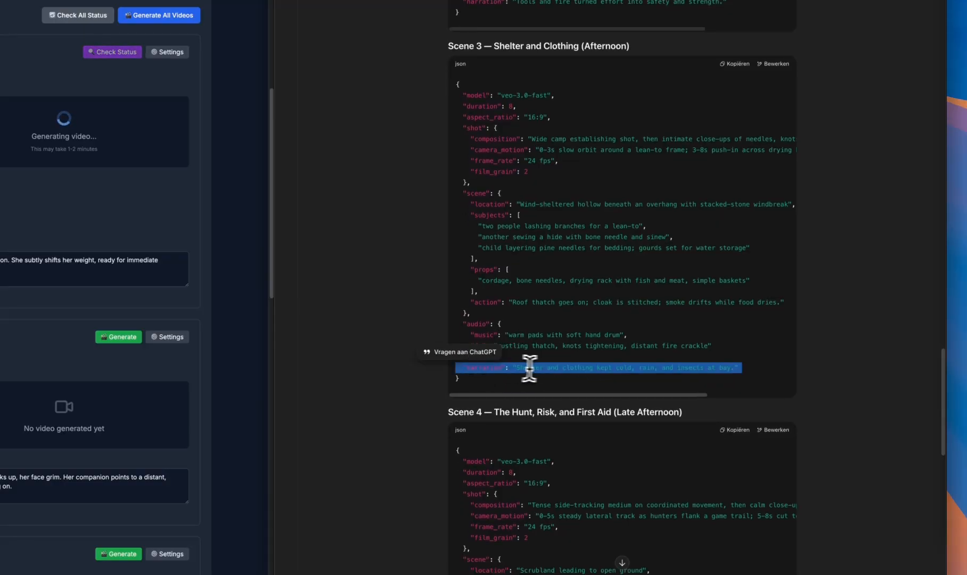
left_click(547, 368)
scroll(591, 367, "down", 7)
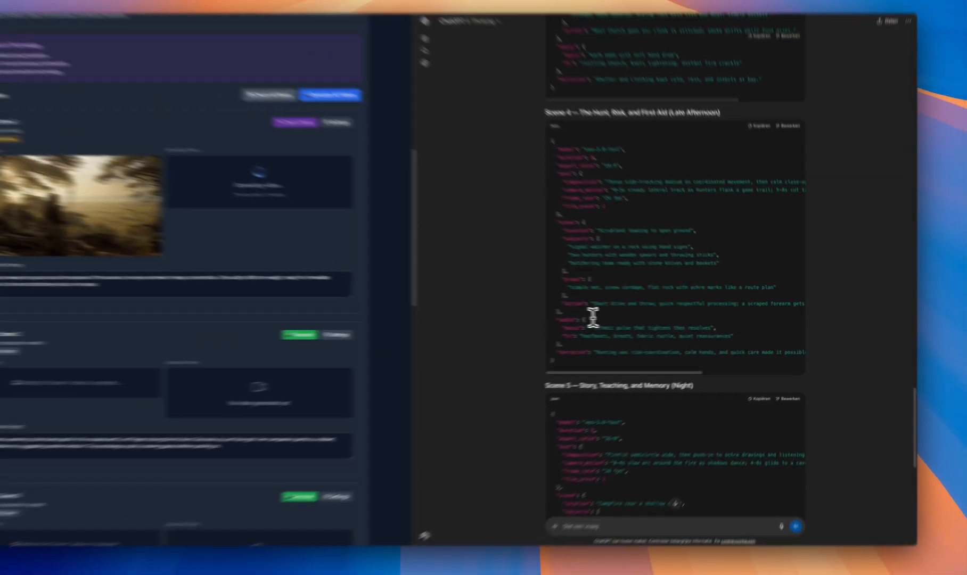
scroll(550, 319, "down", 4)
scroll(654, 323, "down", 3)
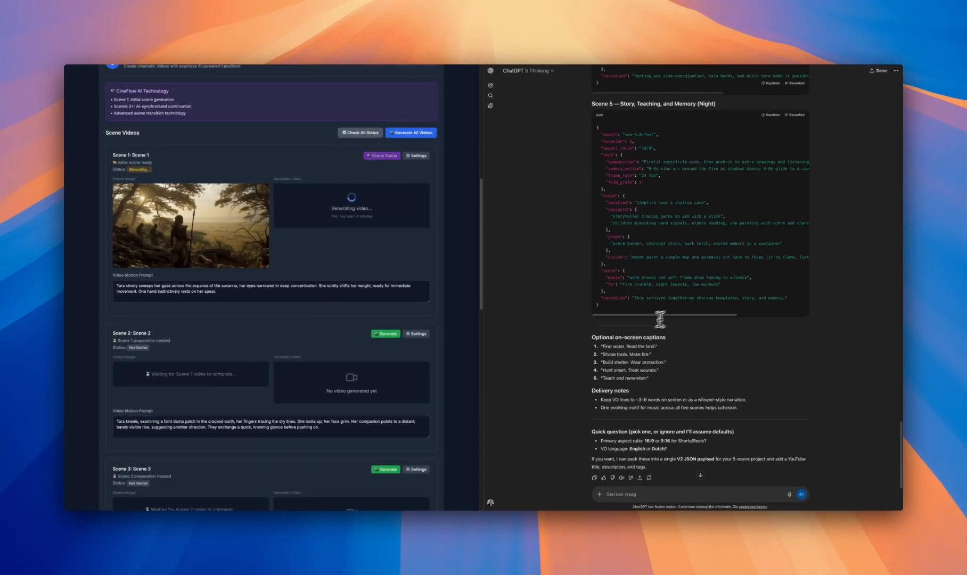
scroll(665, 250, "up", 6)
scroll(660, 250, "up", 10)
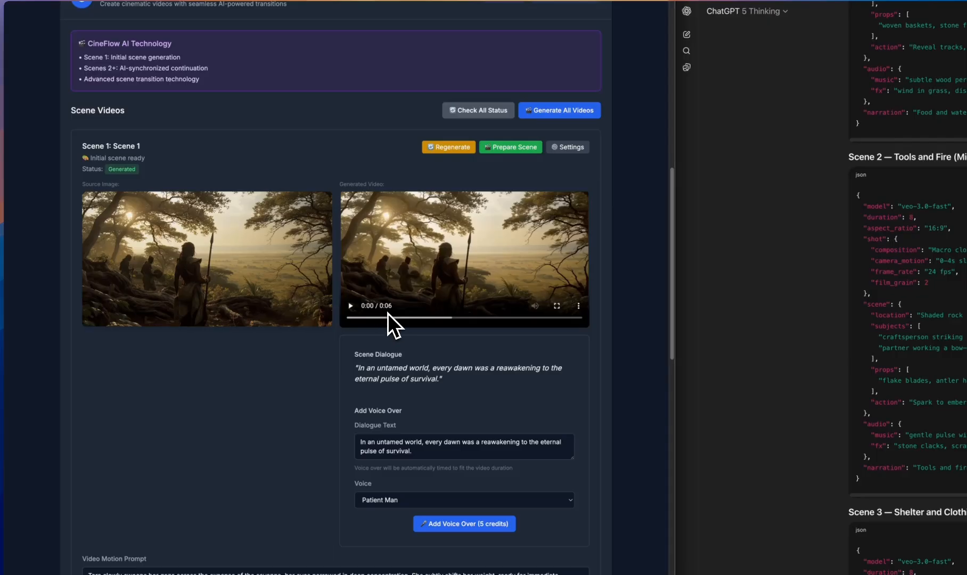
Preview Scene 1's generated video and add a voice-over of its dialogue using the Deep Voice Man voice
left_click(350, 306)
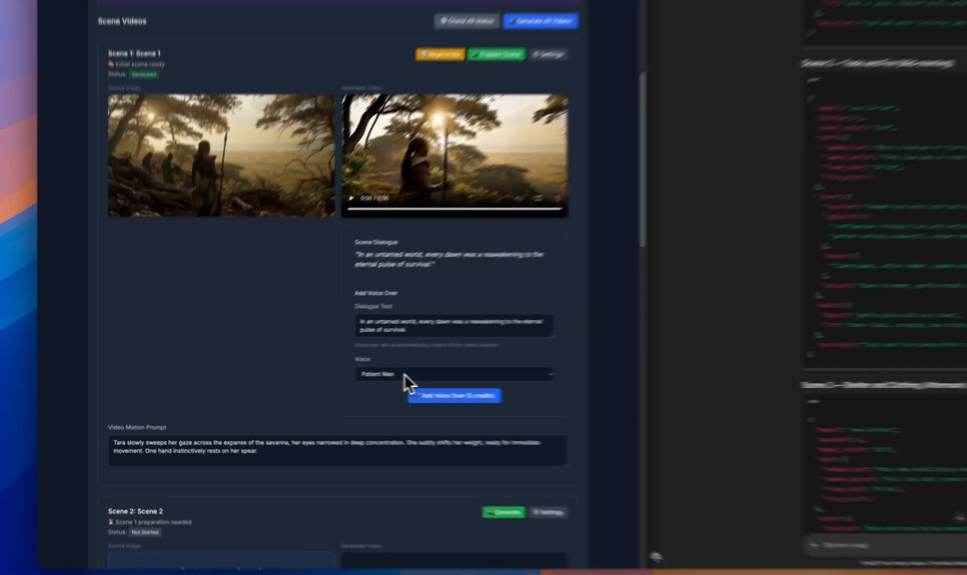
left_click(404, 374)
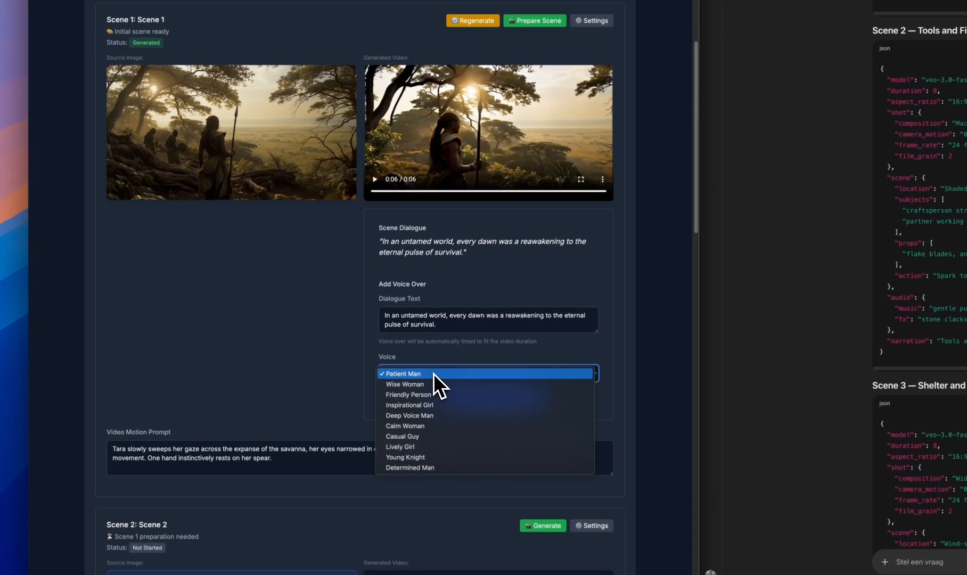
left_click(436, 417)
left_click(477, 400)
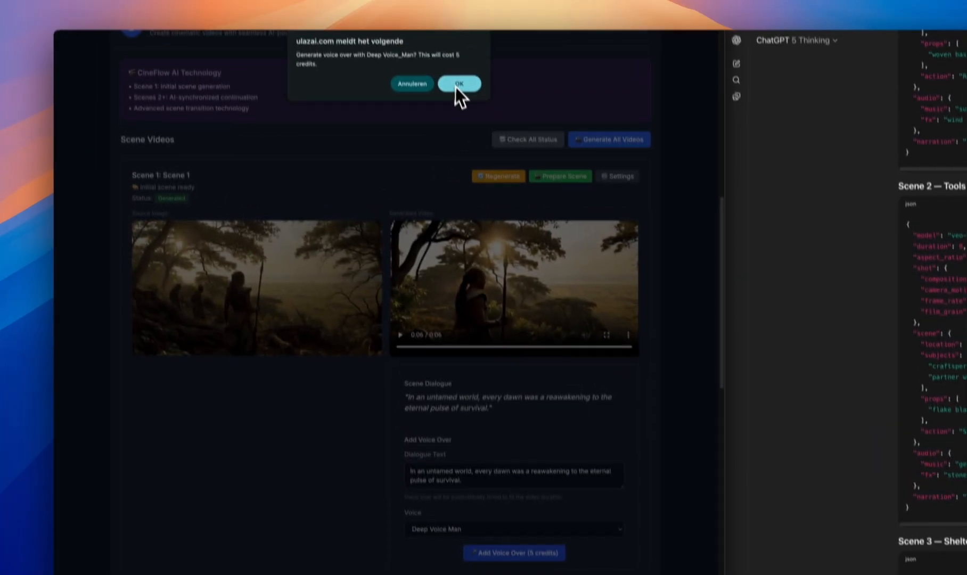
left_click(459, 88)
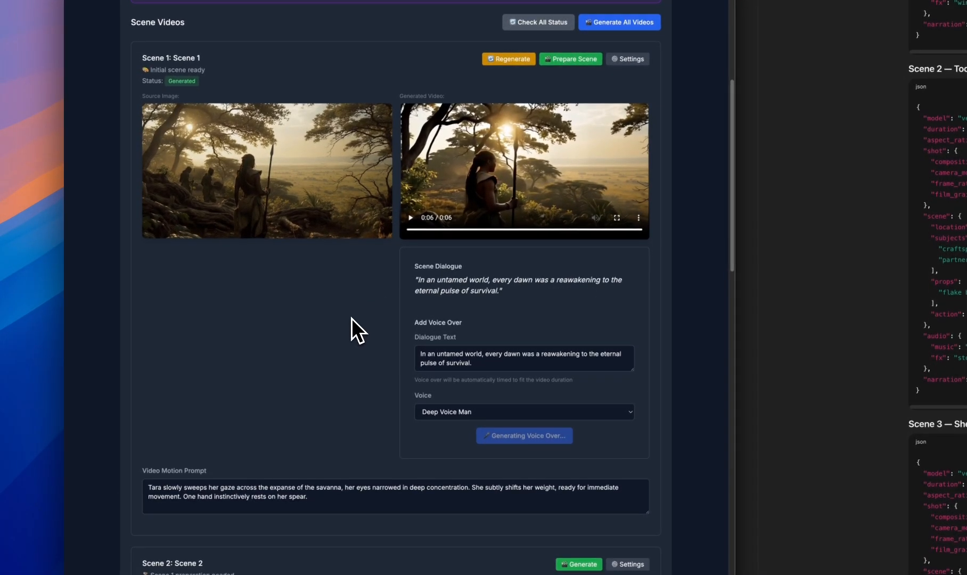
Listen to Scene 1's generated voice-over and replay the scene's video
scroll(350, 312, "down", 1)
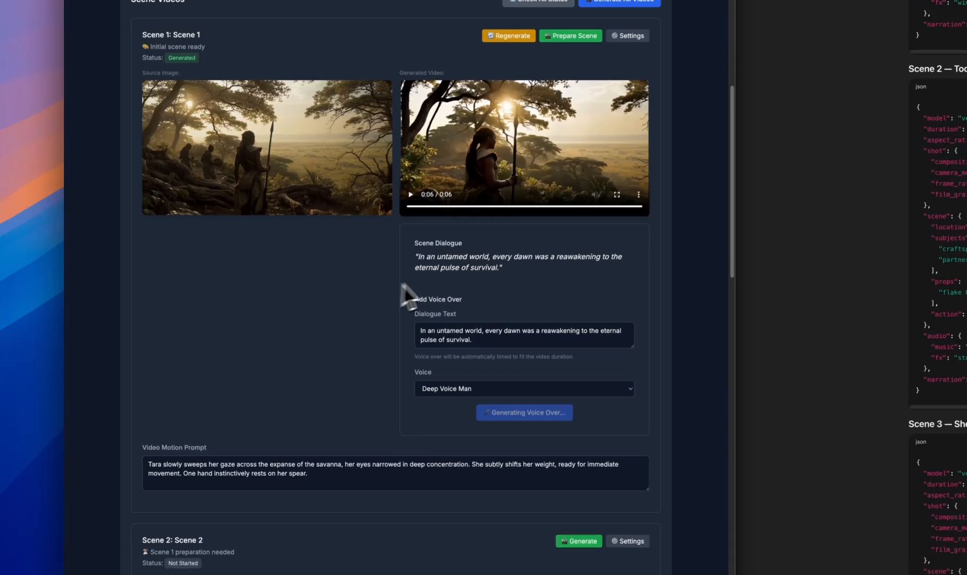
left_click(419, 267)
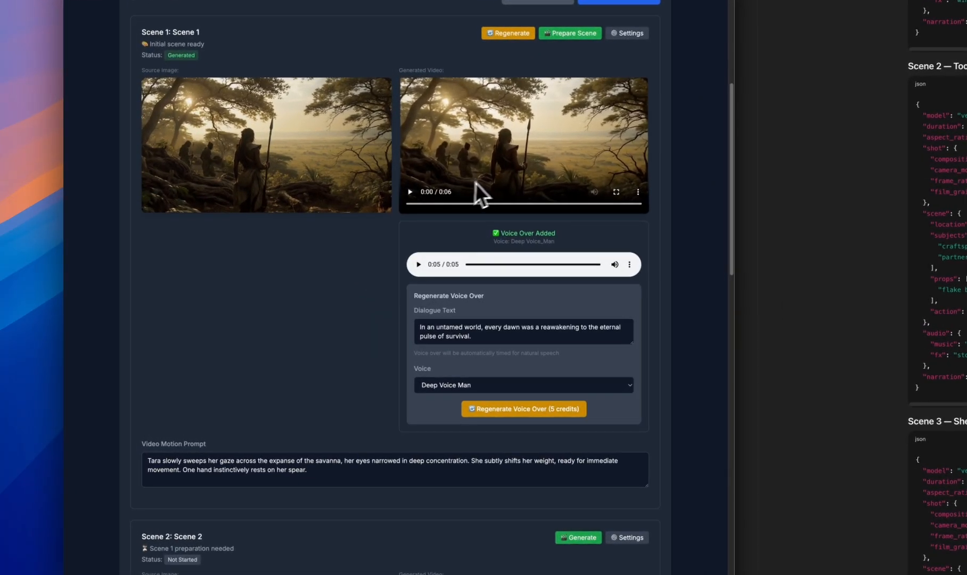
left_click(409, 192)
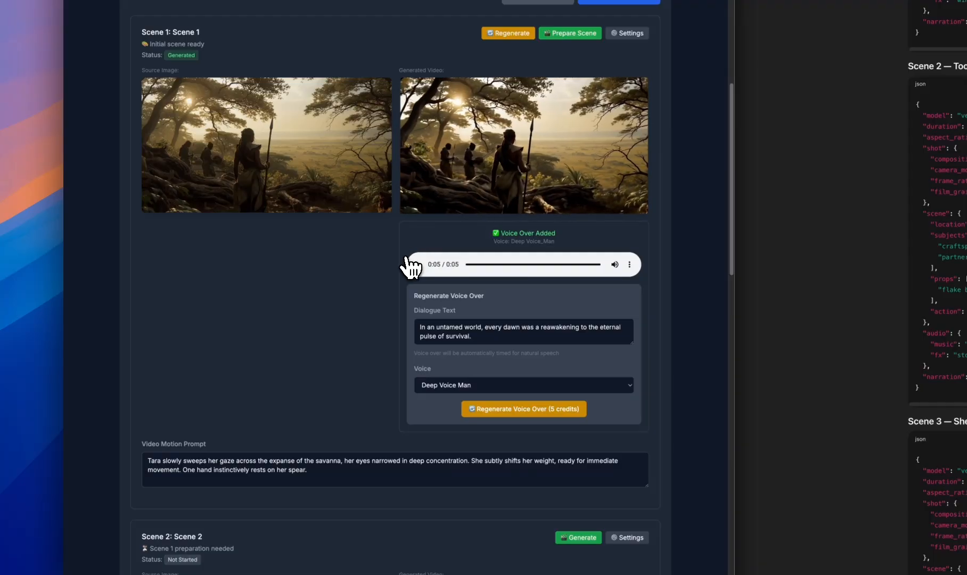
Prepare Scene 2 as a continuation of Scene 1's video and return to the Scene 1 result
scroll(391, 259, "down", 3)
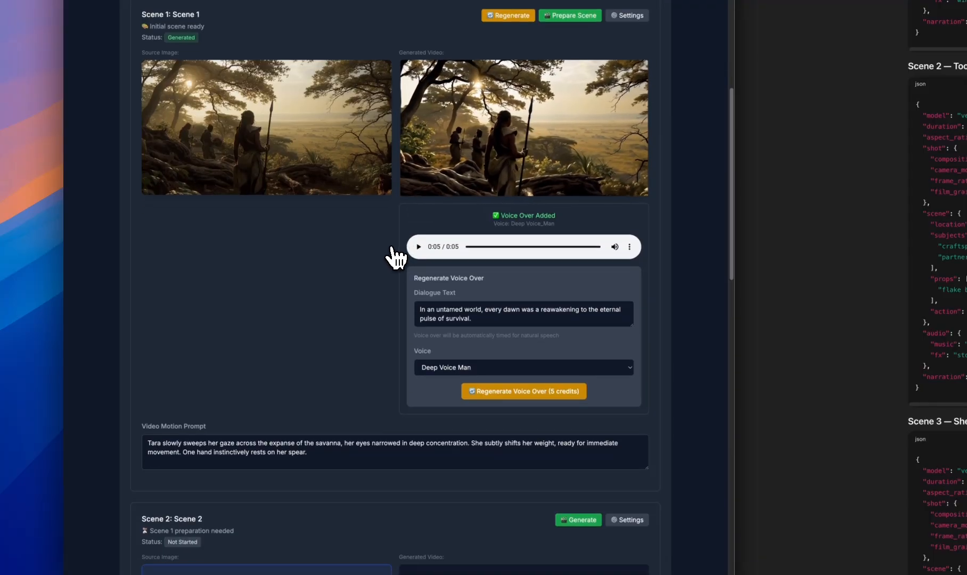
scroll(377, 290, "down", 4)
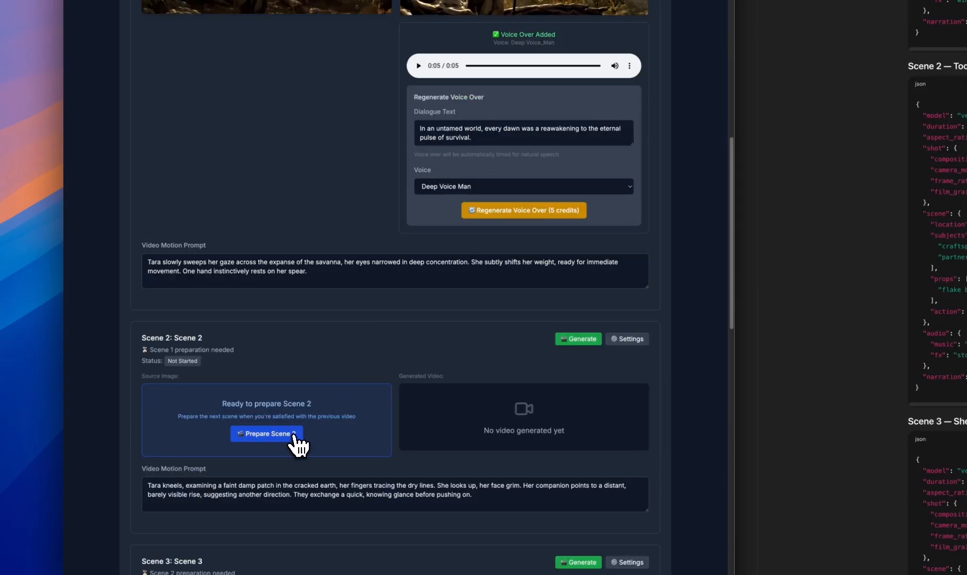
scroll(381, 308, "up", 4)
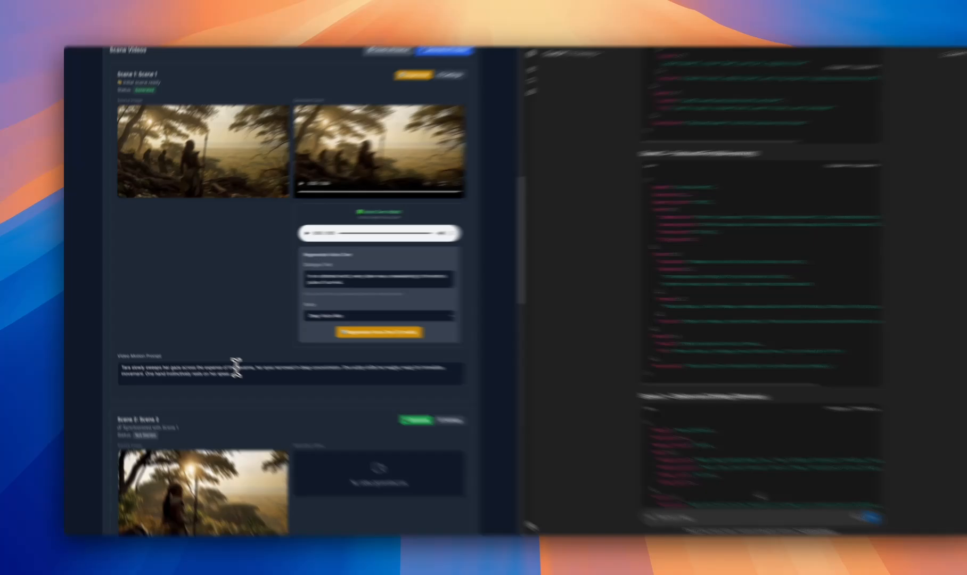
Examine Scene 1's video motion prompt alongside its generated video and voice-over section
left_click_drag(217, 364, 124, 359)
left_click(139, 359)
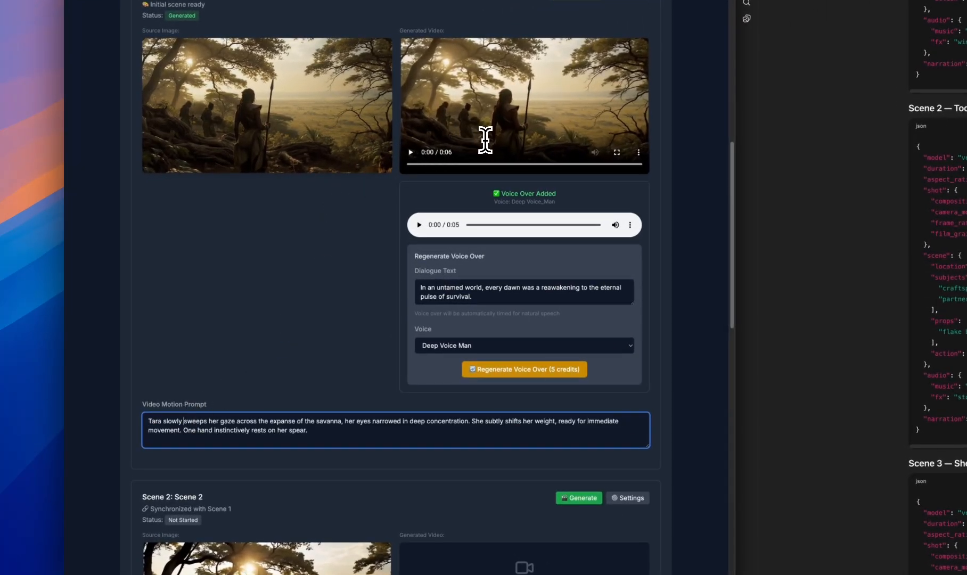
scroll(375, 256, "down", 2)
left_click(373, 241)
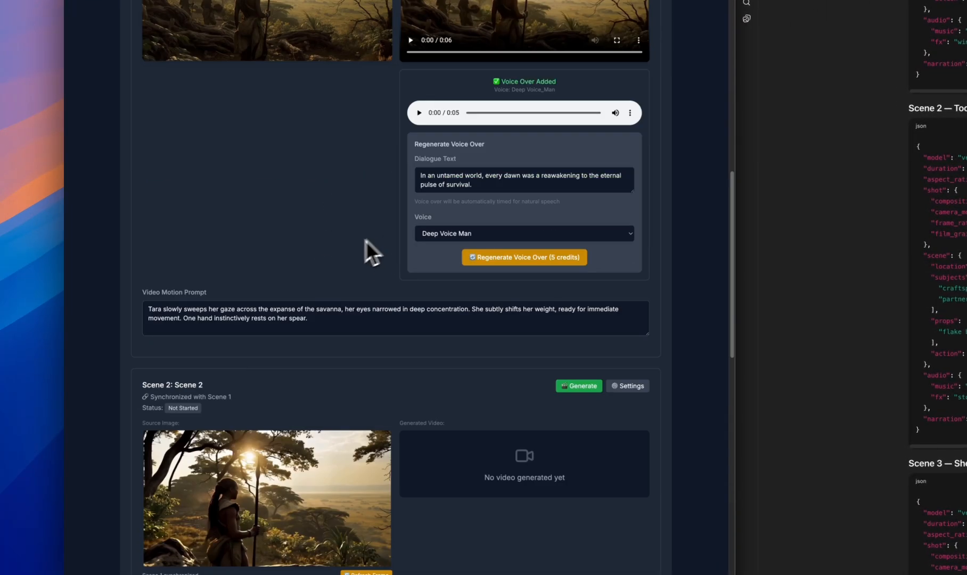
scroll(362, 243, "up", 2)
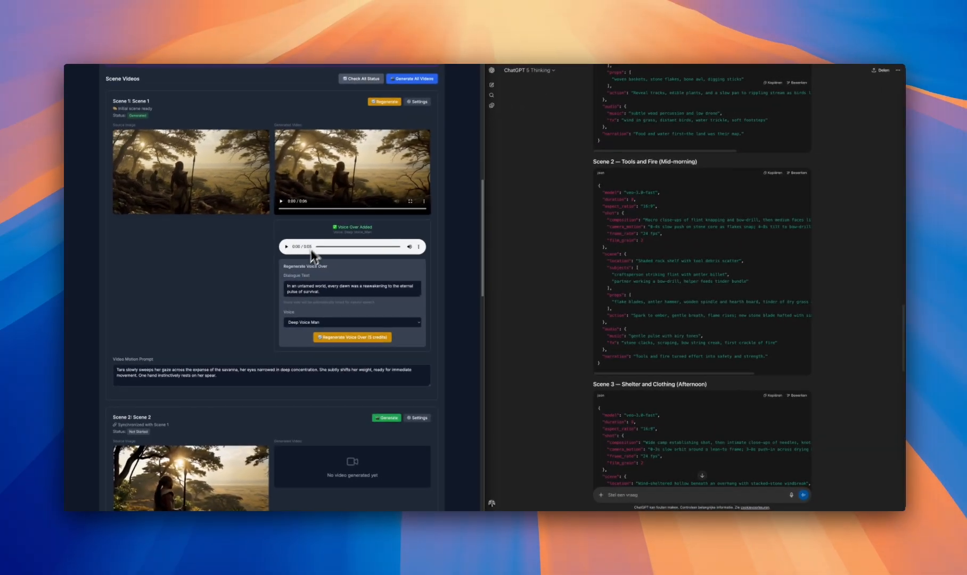
Open Scene 2's video generation settings and generate its video with the Ulazai PRO backend in 16:9 (Landscape)
scroll(460, 240, "down", 3)
scroll(311, 244, "down", 3)
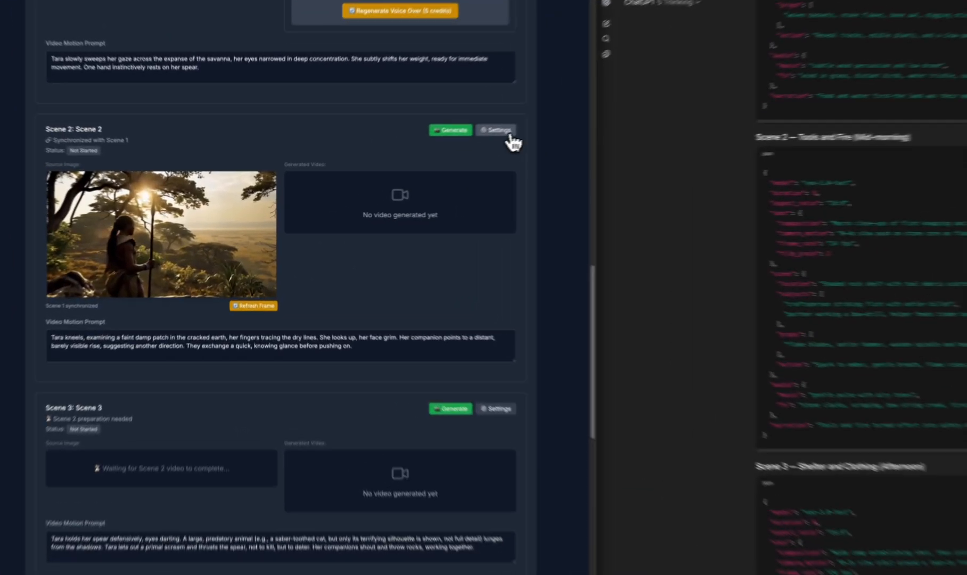
left_click(416, 157)
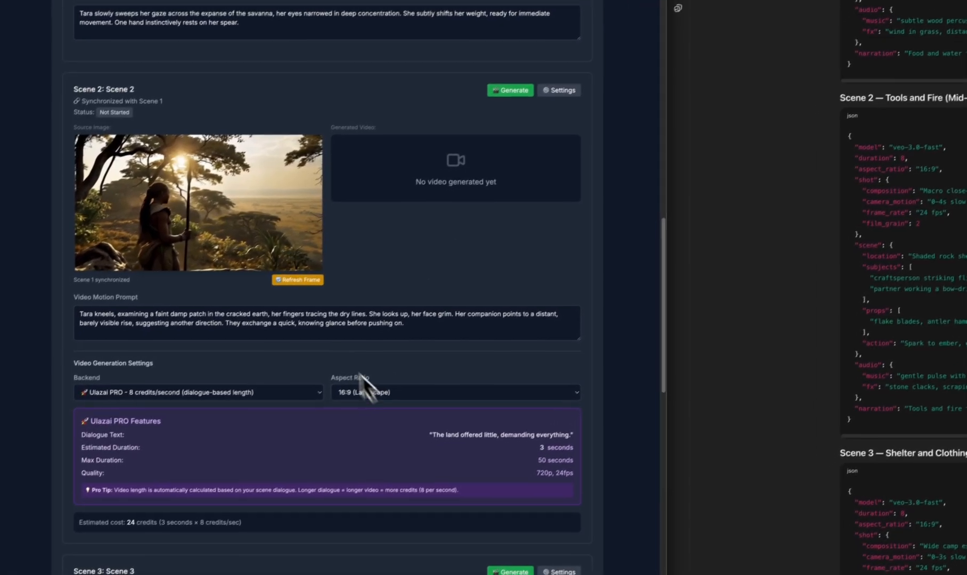
left_click(516, 85)
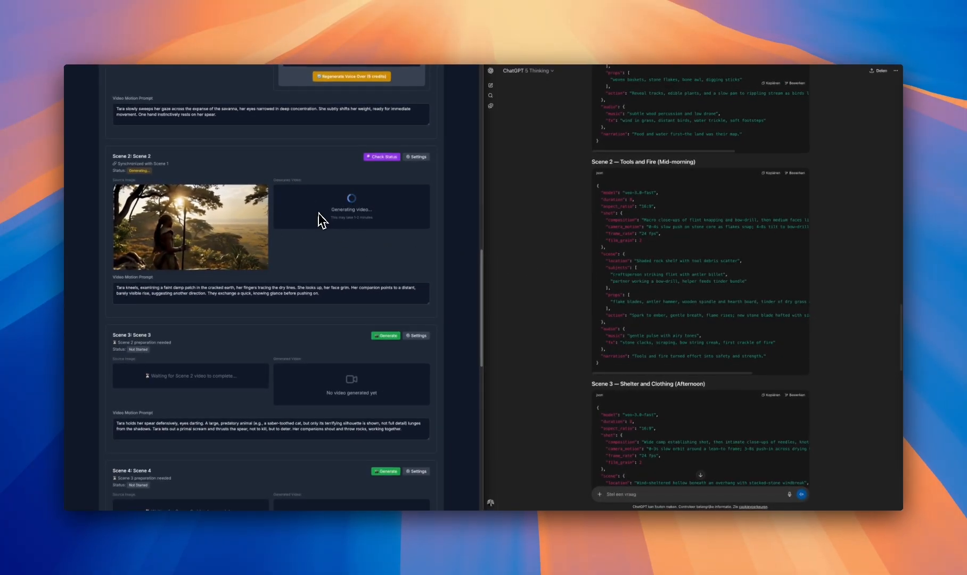
Open Scene 3's video generation settings and examine the dialogue-based estimated cost
scroll(293, 217, "up", 5)
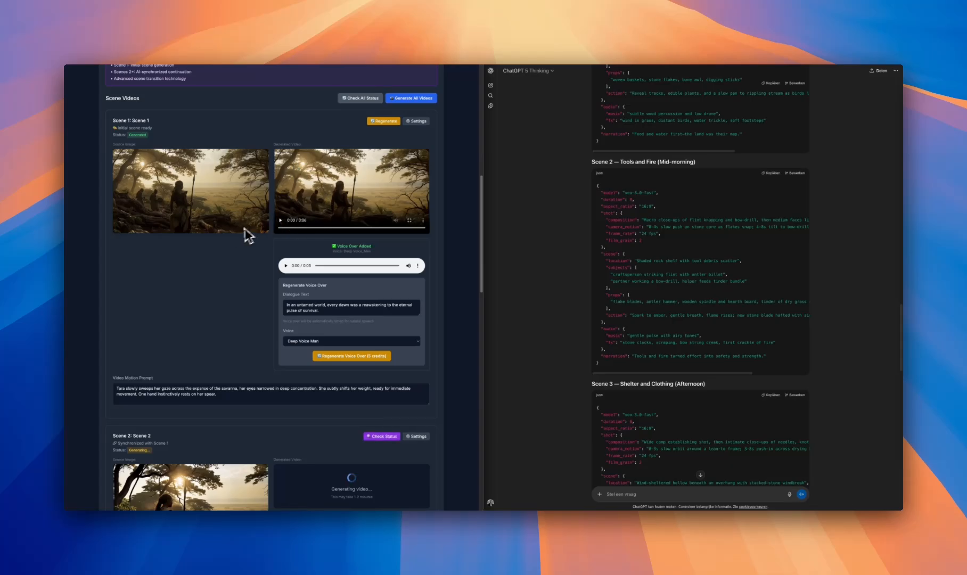
scroll(249, 289, "down", 4)
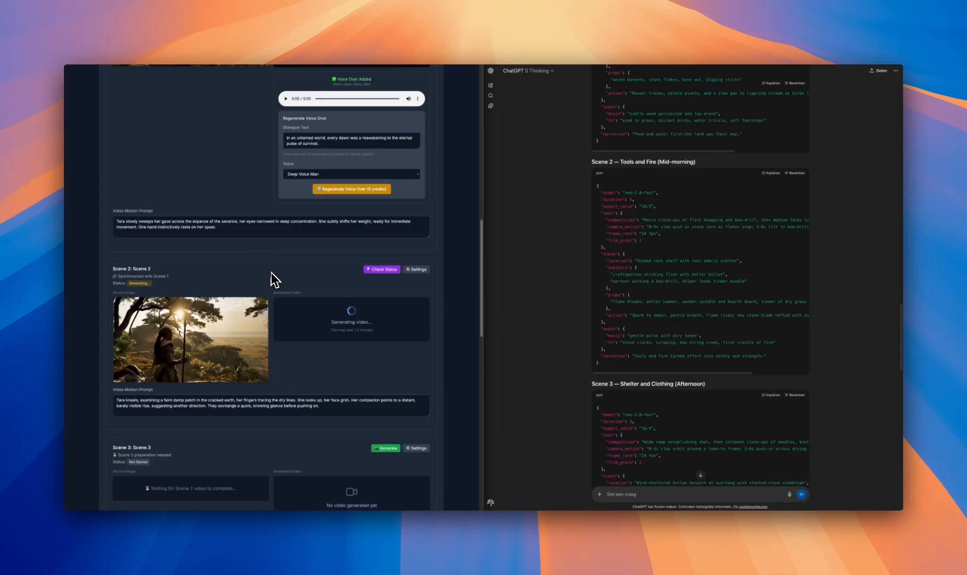
scroll(298, 263, "down", 2)
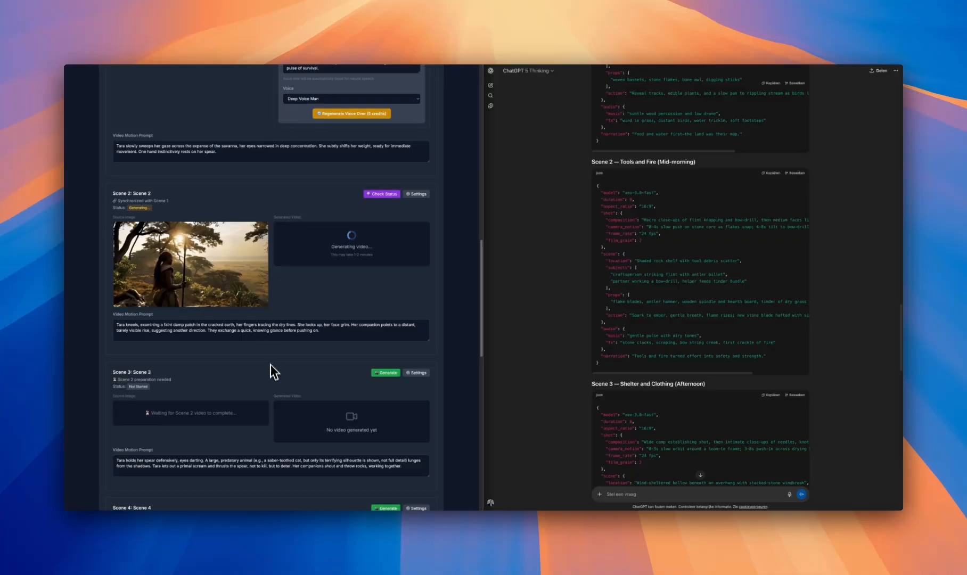
scroll(273, 371, "down", 2)
left_click(418, 313)
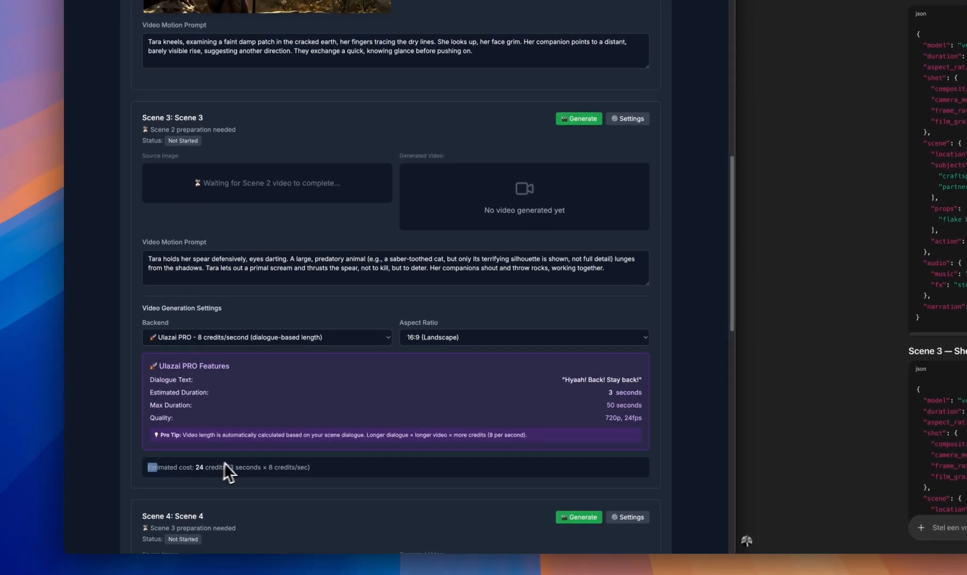
left_click_drag(223, 463, 291, 479)
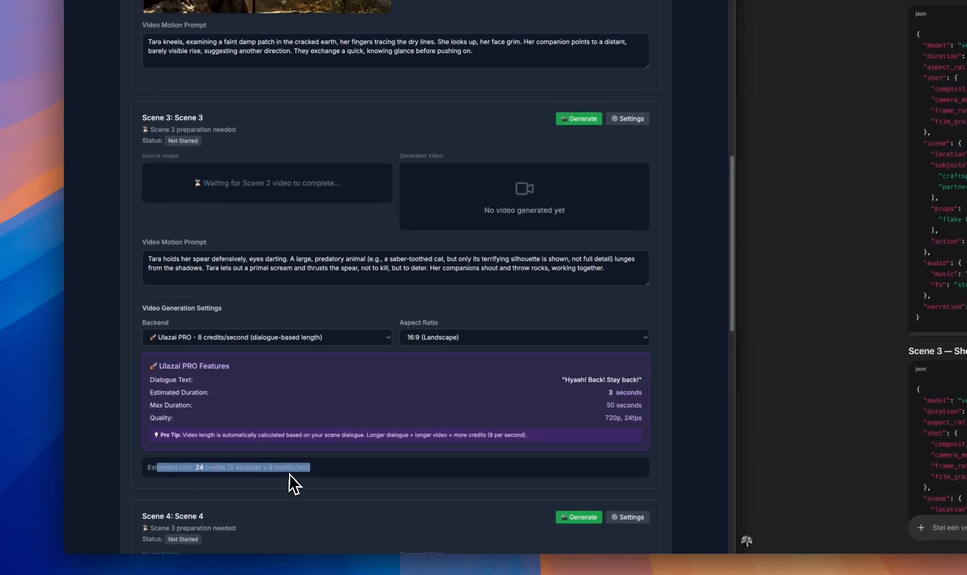
left_click(295, 475)
Check the generation status of Scene 2 and play its generated video
scroll(533, 396, "up", 1)
scroll(506, 346, "up", 4)
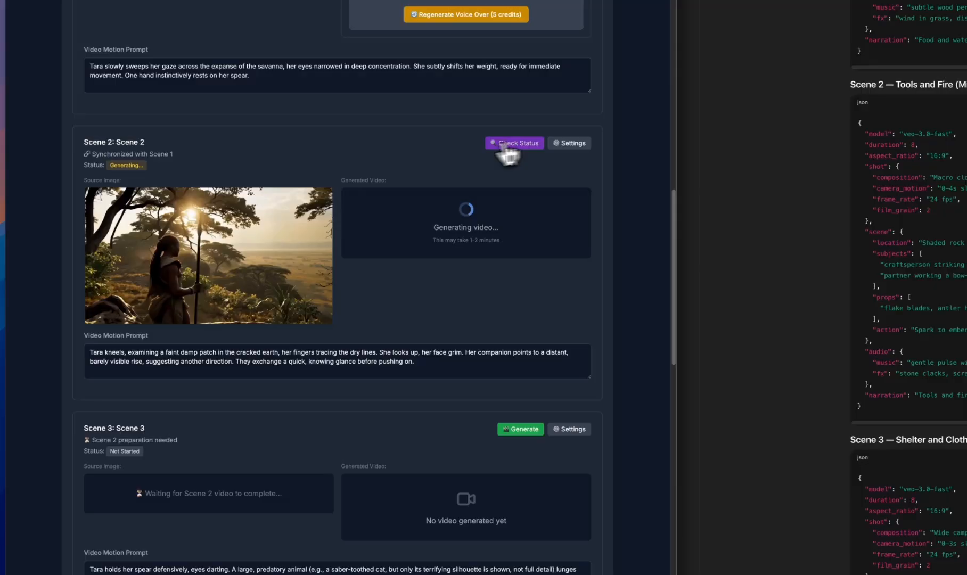
left_click(508, 144)
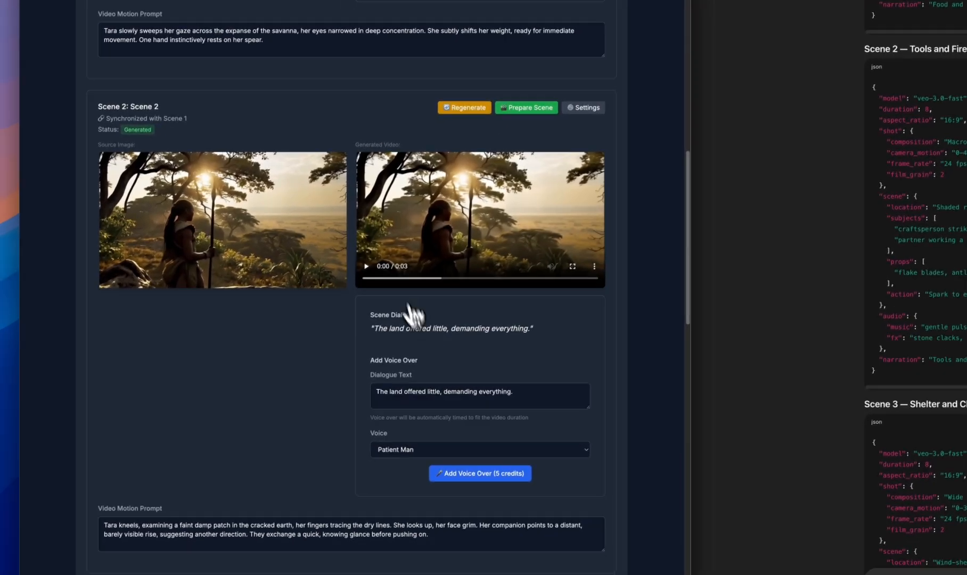
left_click(367, 266)
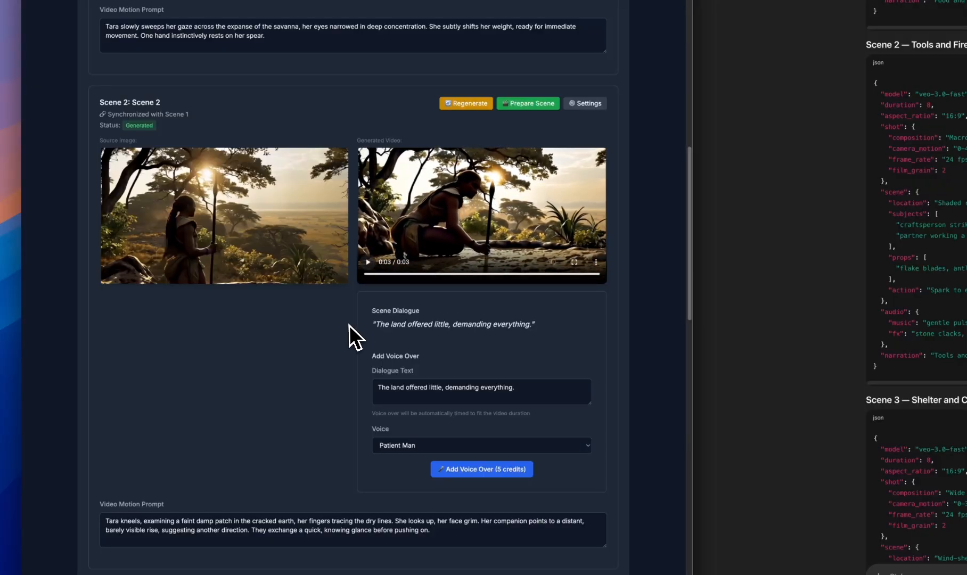
Add a voice-over of Scene 2's dialogue using the Deep Voice Man voice and listen to it
scroll(350, 338, "down", 1)
left_click(420, 402)
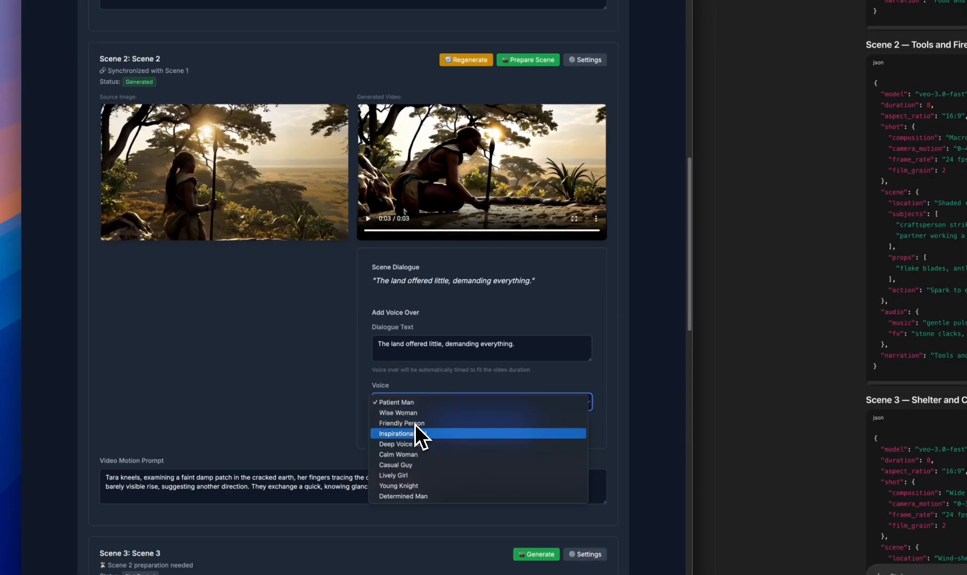
left_click(418, 445)
left_click(488, 426)
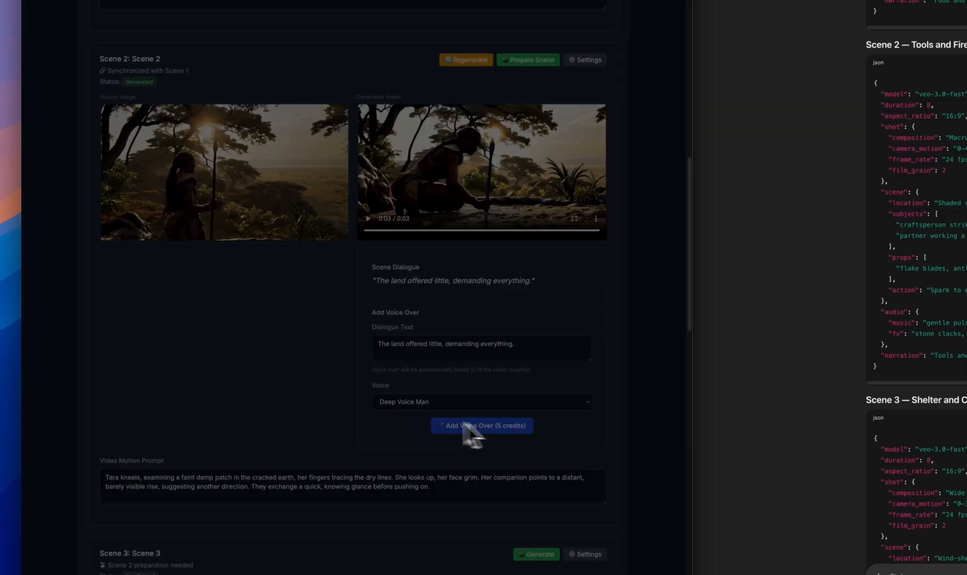
left_click(449, 67)
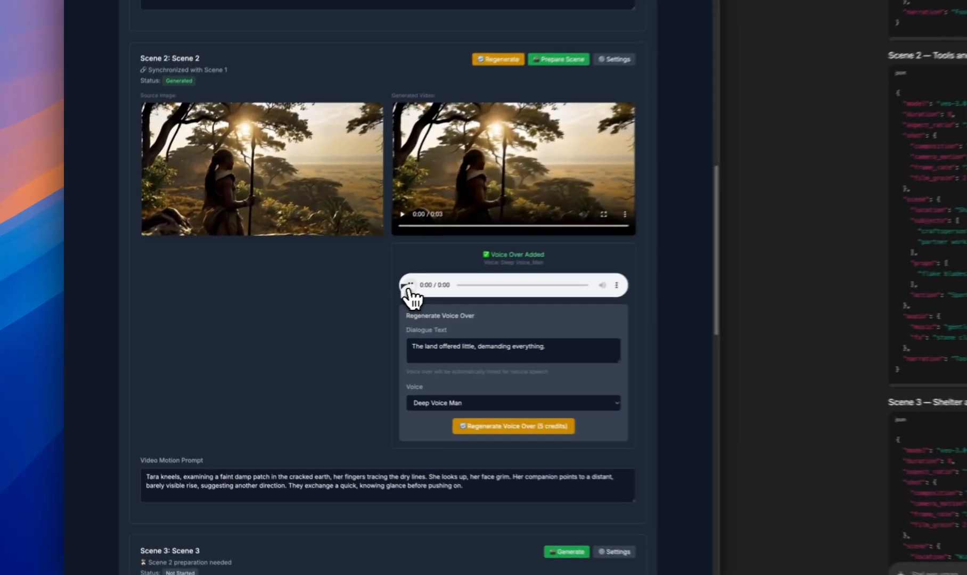
left_click(285, 309)
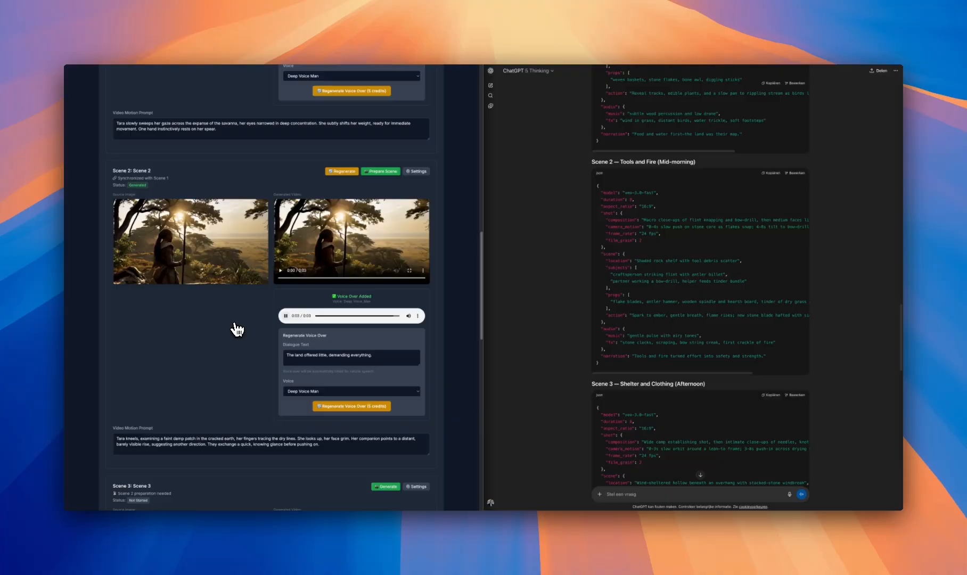
Prepare Scene 3 as a continuation of Scene 2's video, open its settings and generate its video
scroll(340, 322, "down", 2)
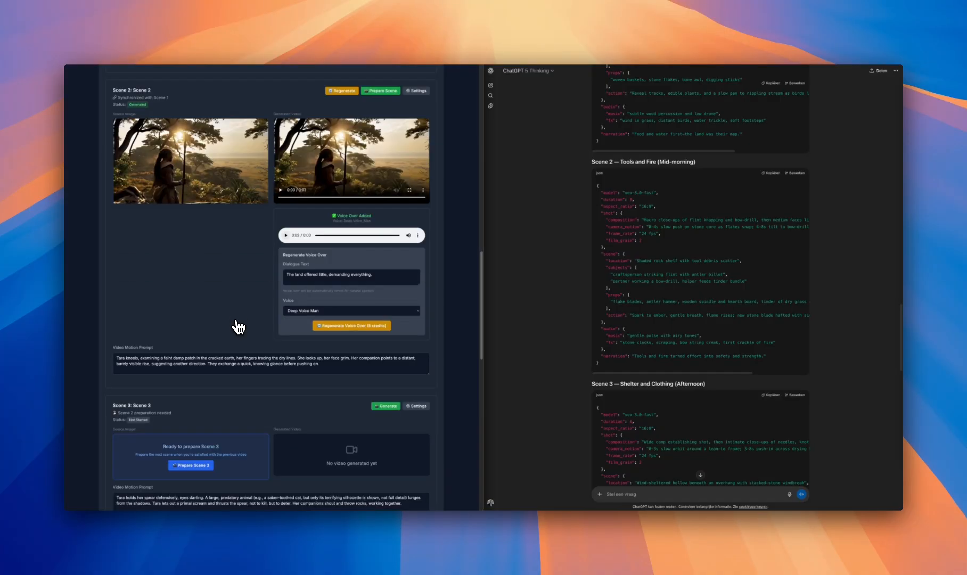
scroll(238, 327, "down", 2)
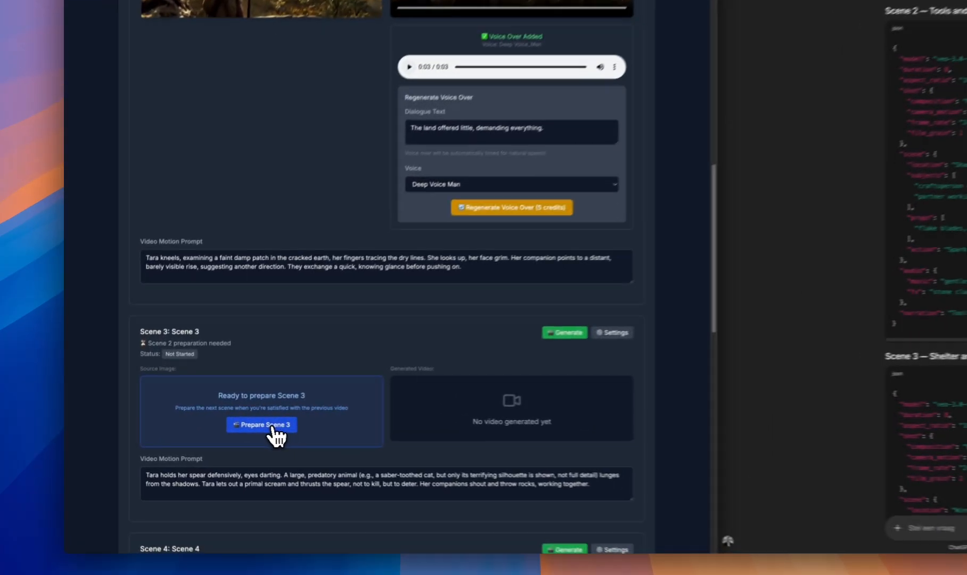
left_click(191, 427)
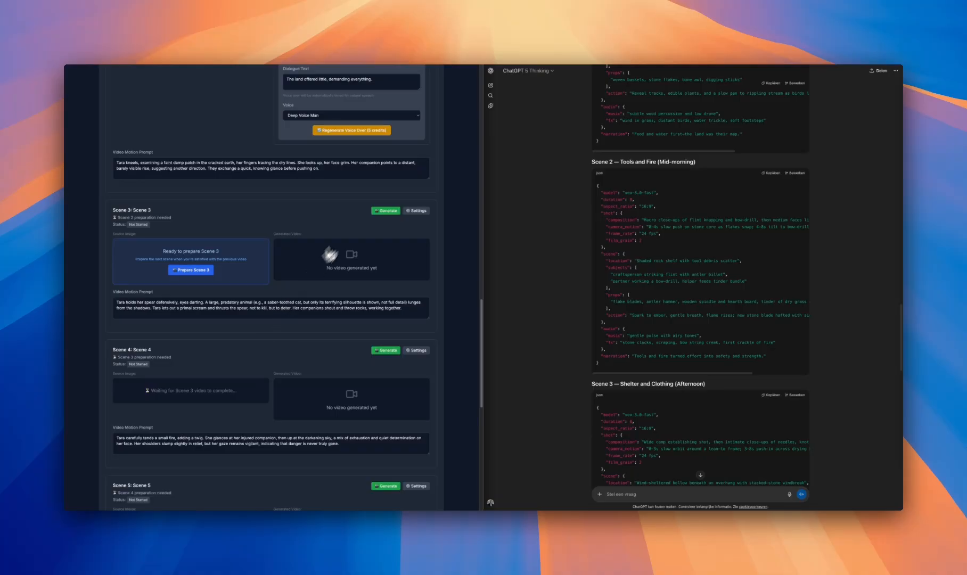
left_click(410, 212)
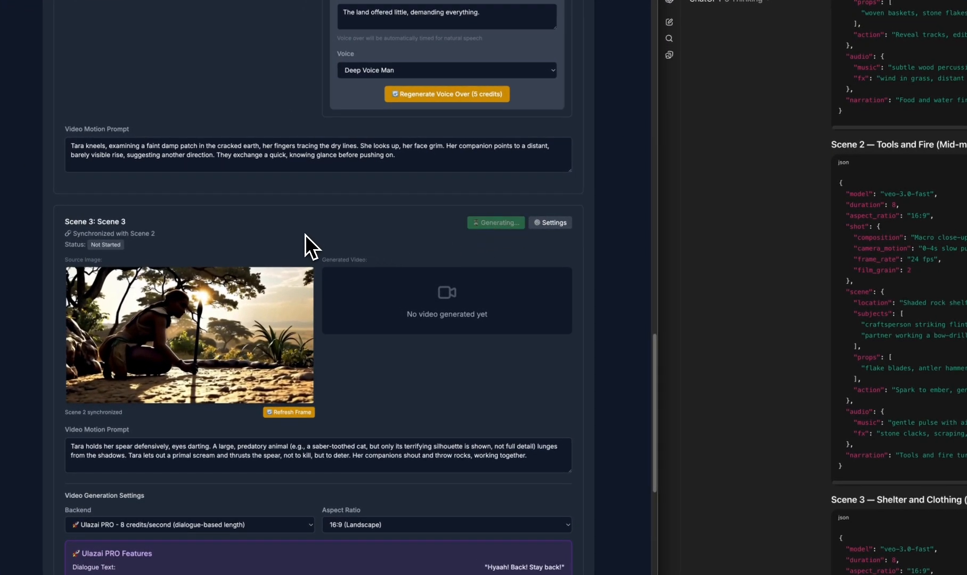
Review the motion prompts and results of the scenes from Scene 1 through Scene 5
scroll(349, 237, "down", 3)
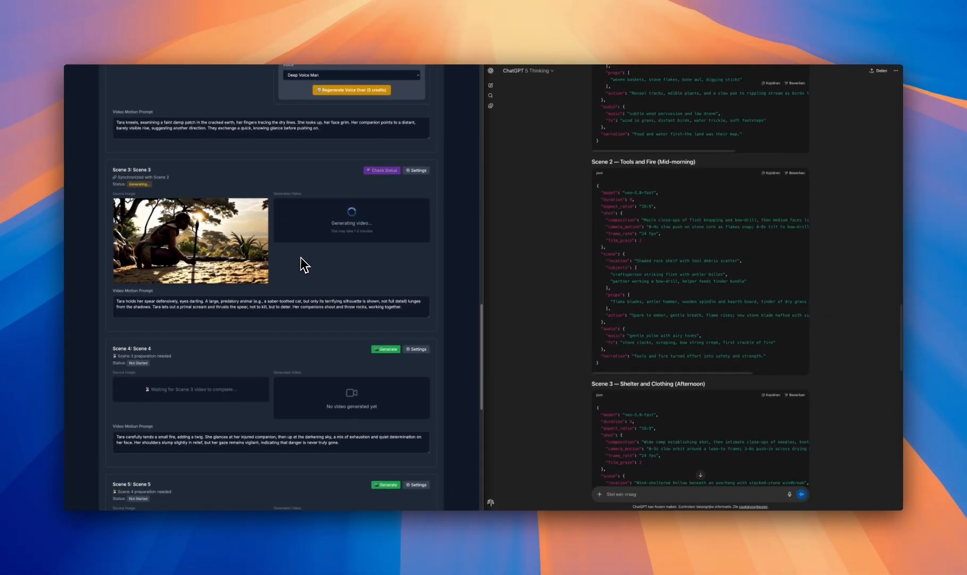
scroll(303, 265, "down", 2)
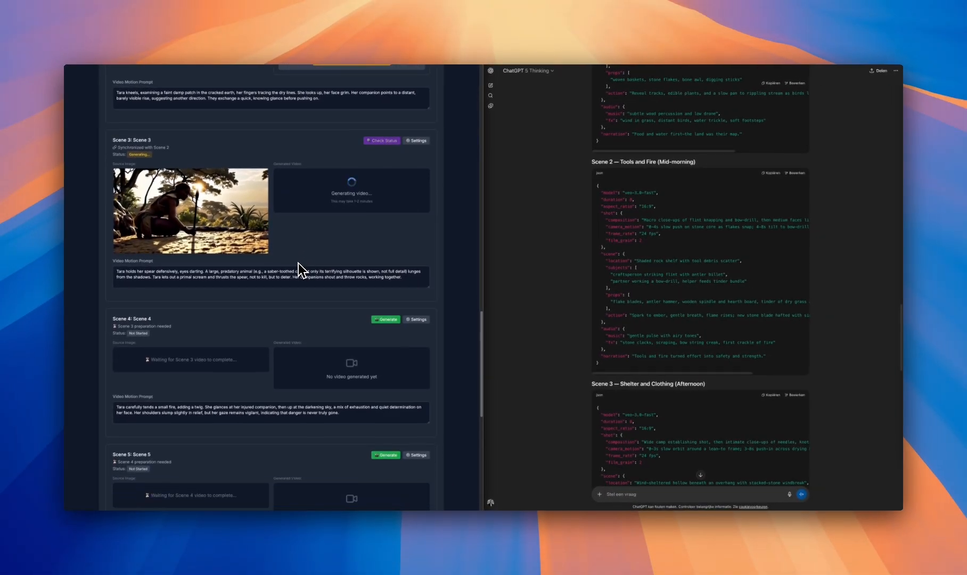
scroll(298, 263, "down", 1)
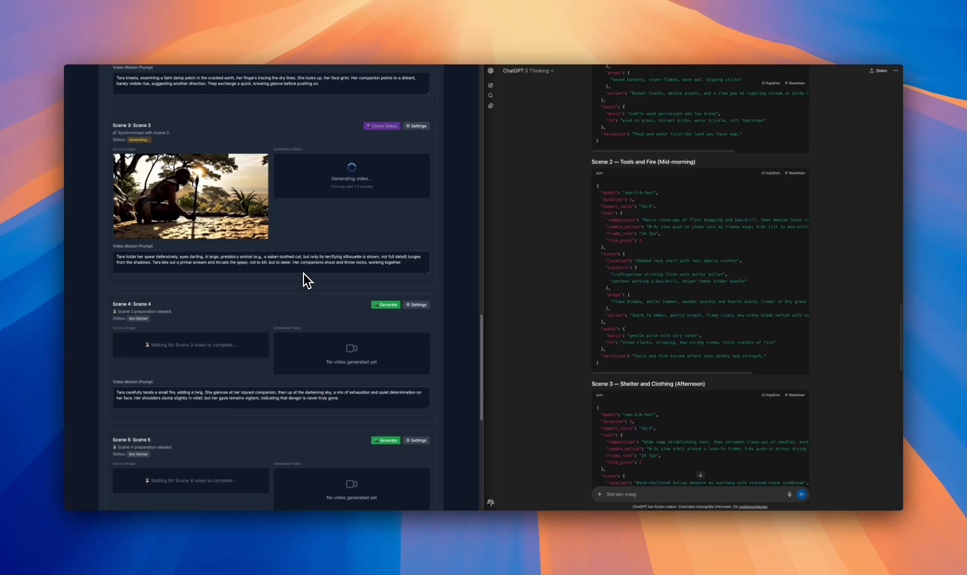
scroll(304, 276, "down", 2)
scroll(276, 304, "up", 4)
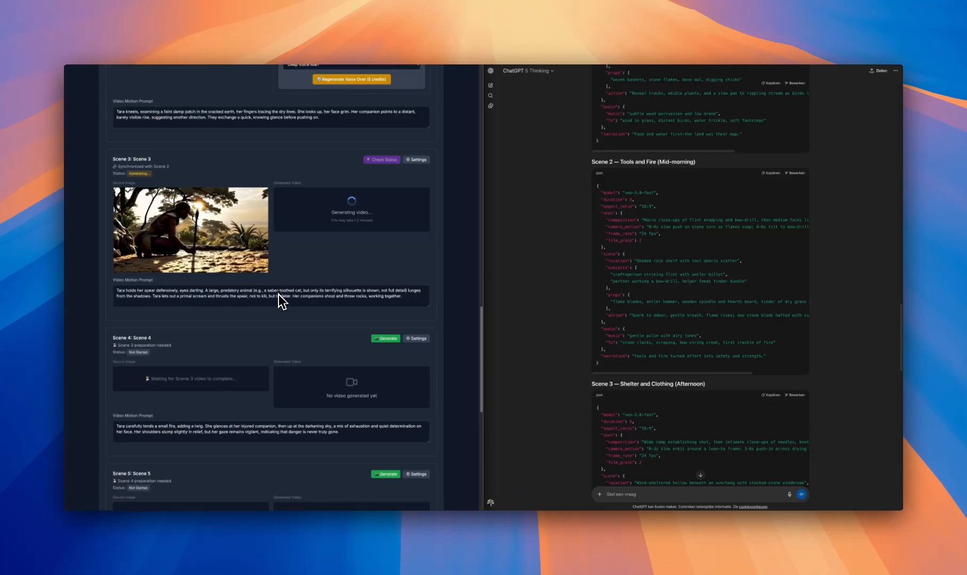
scroll(278, 295, "up", 20)
scroll(243, 261, "up", 5)
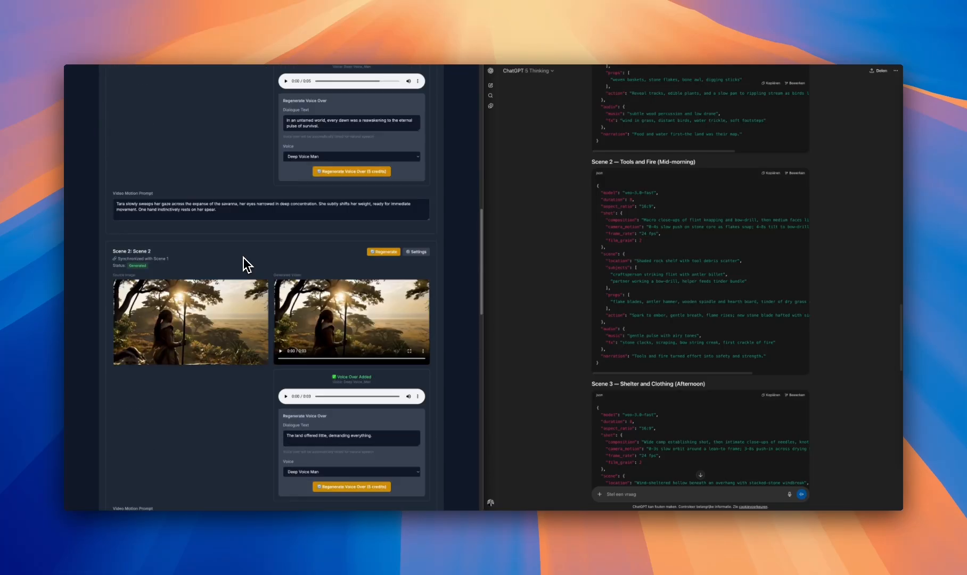
scroll(276, 233, "down", 9)
scroll(271, 266, "down", 16)
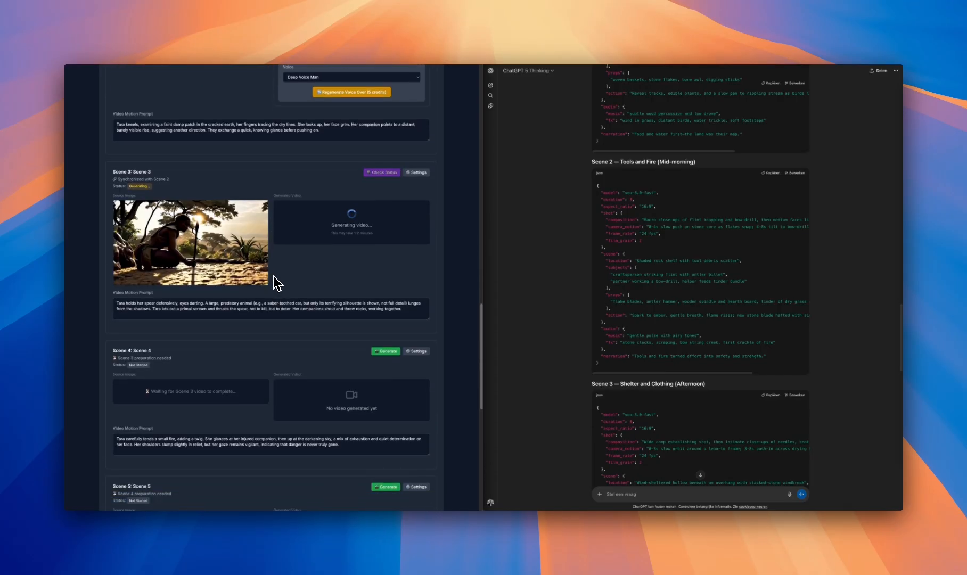
Check the generation status of Scene 3 and add a voice-over of its dialogue using the Deep Voice Man voice
scroll(277, 286, "down", 2)
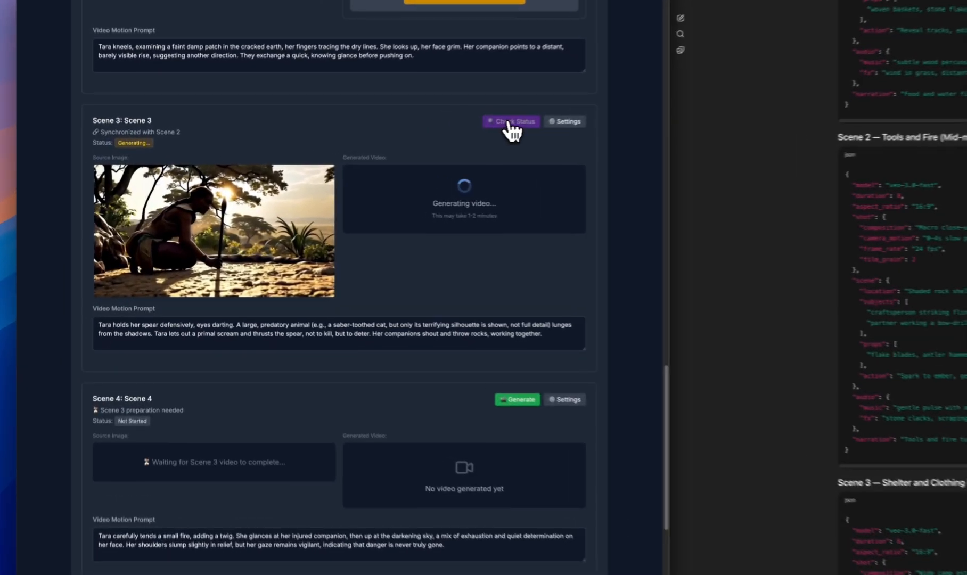
left_click(382, 152)
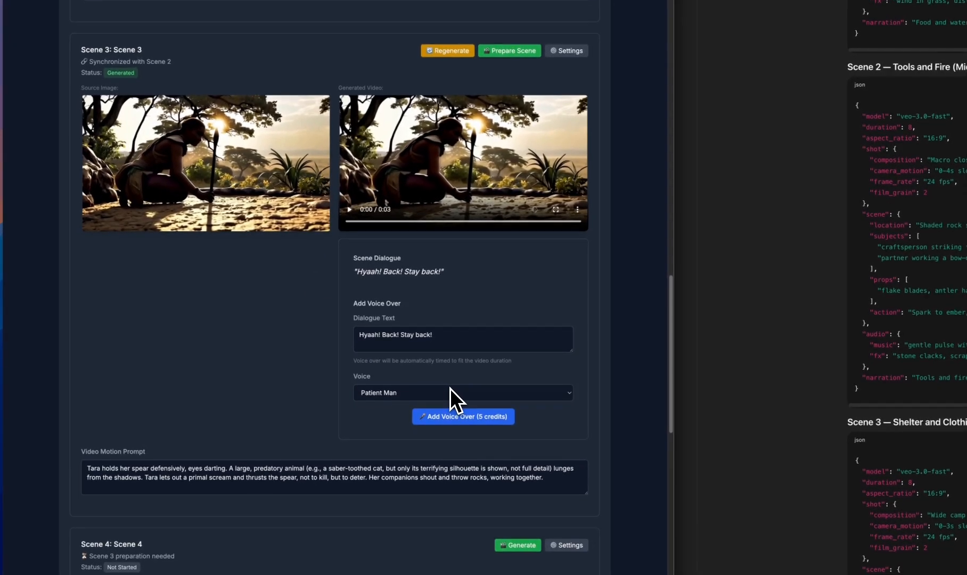
left_click(461, 457)
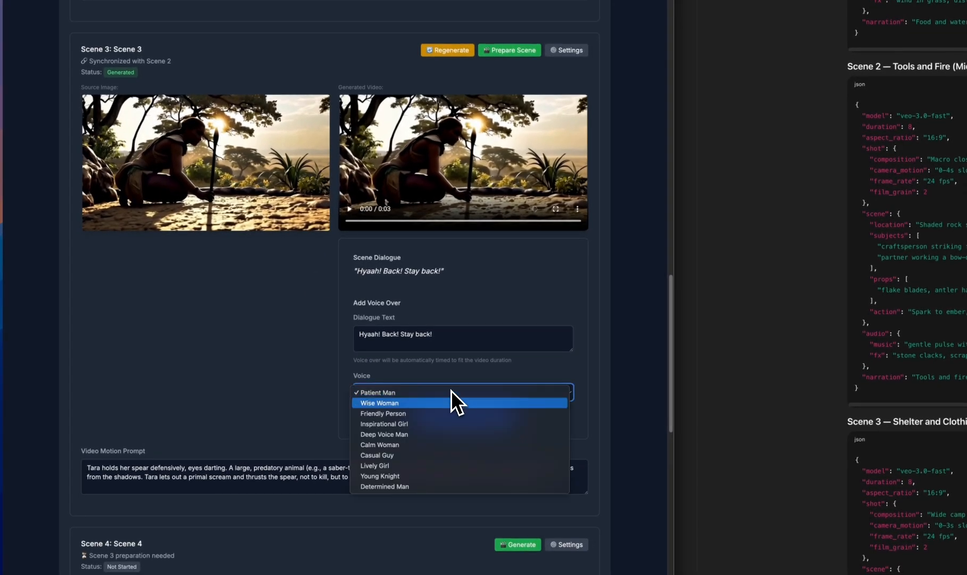
left_click(400, 434)
left_click(462, 421)
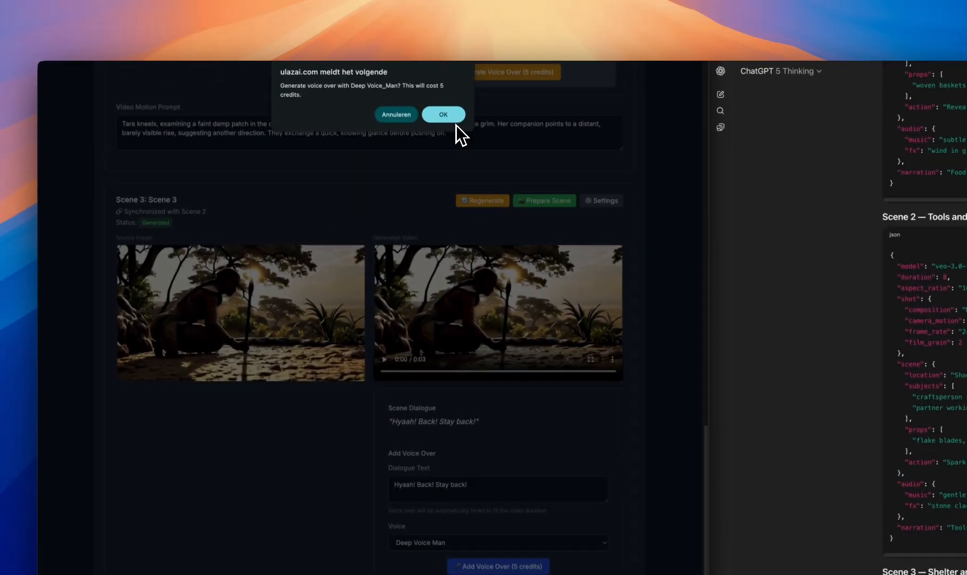
left_click(456, 125)
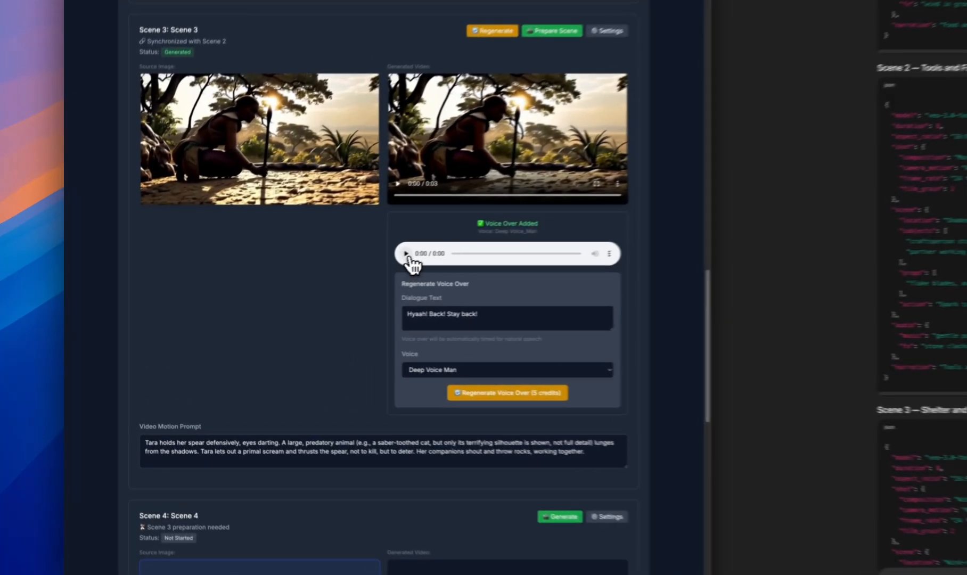
Listen to Scene 3's voice-over and play the scene's generated video twice
left_click(286, 282)
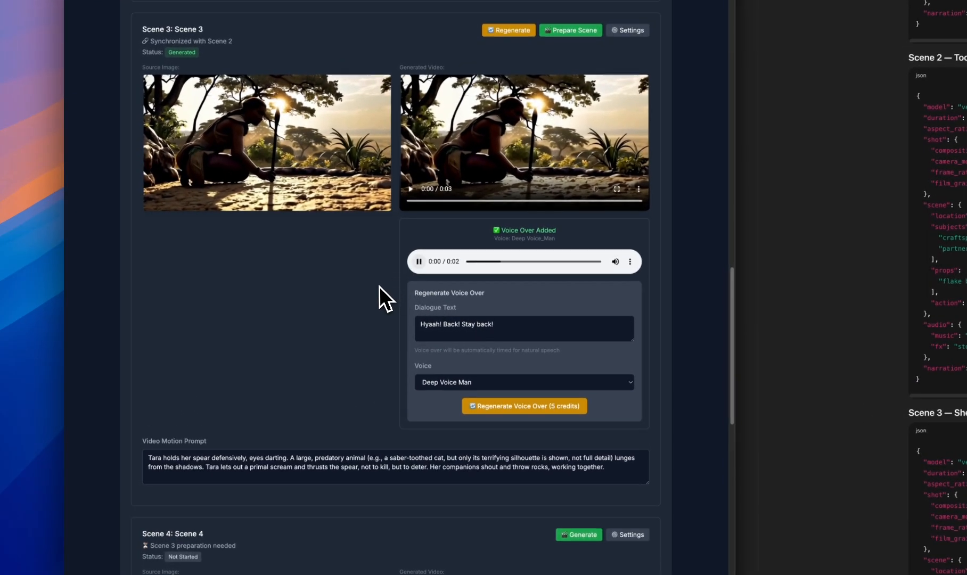
left_click(412, 192)
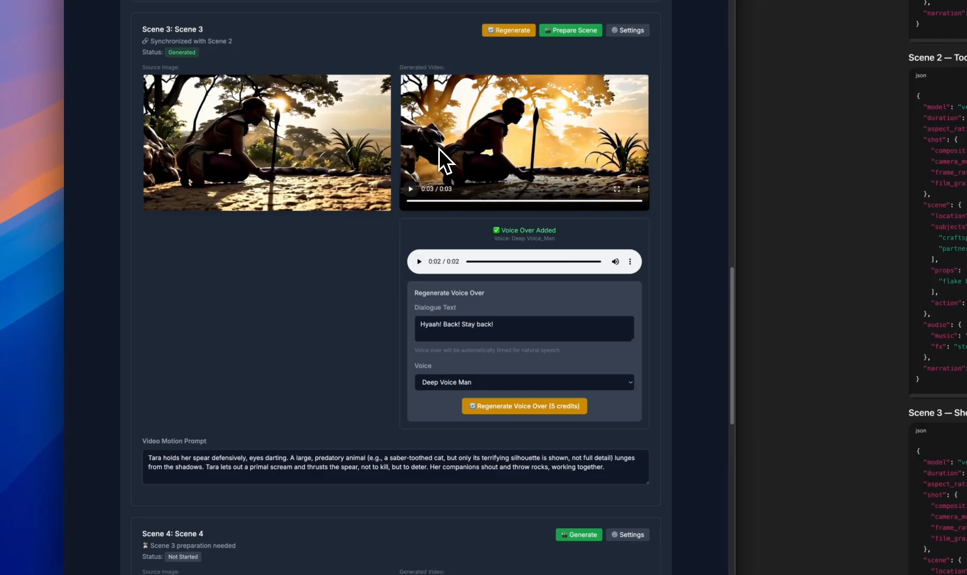
left_click(413, 189)
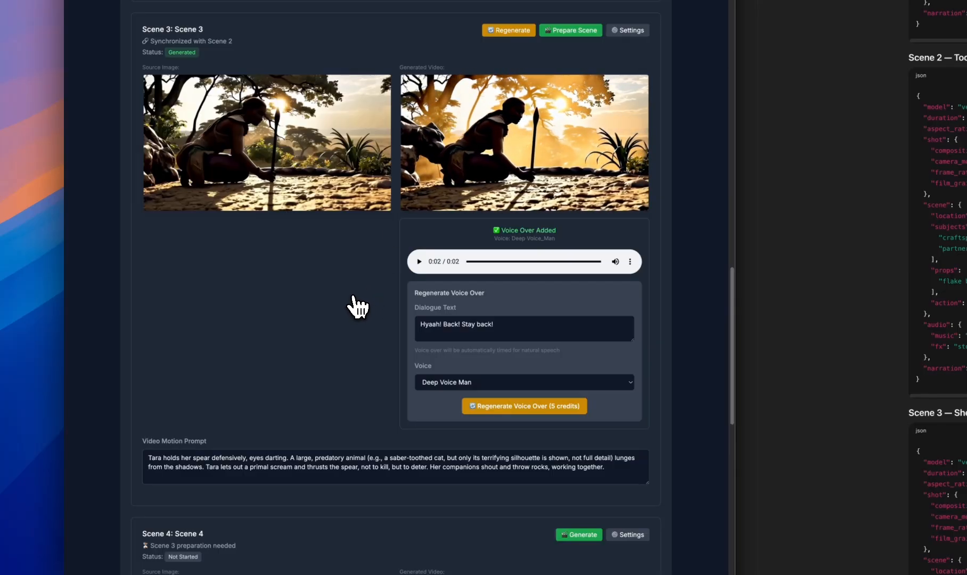
Prepare Scene 4 as a continuation of Scene 3's video, generate its video and play the result
scroll(356, 244, "down", 5)
scroll(299, 384, "down", 3)
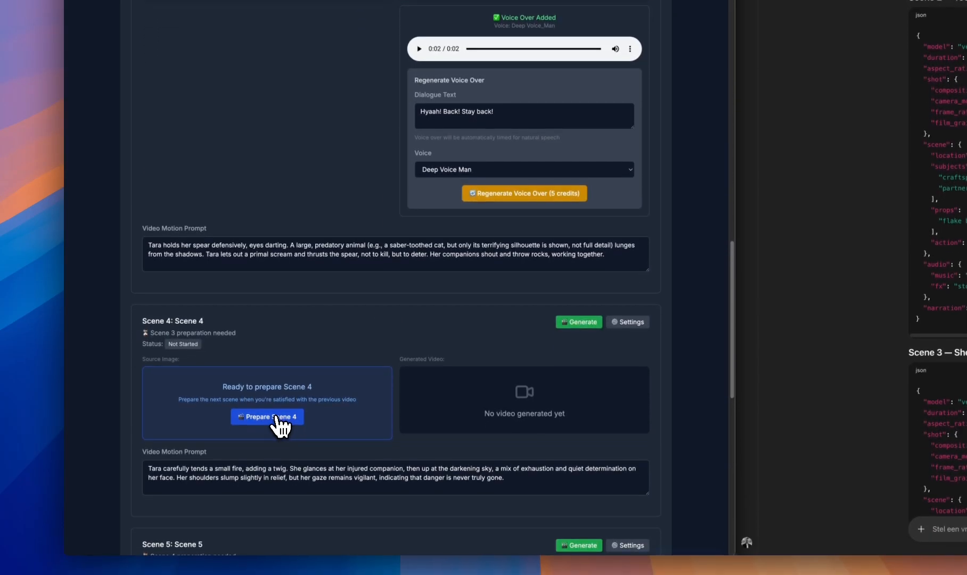
left_click(282, 444)
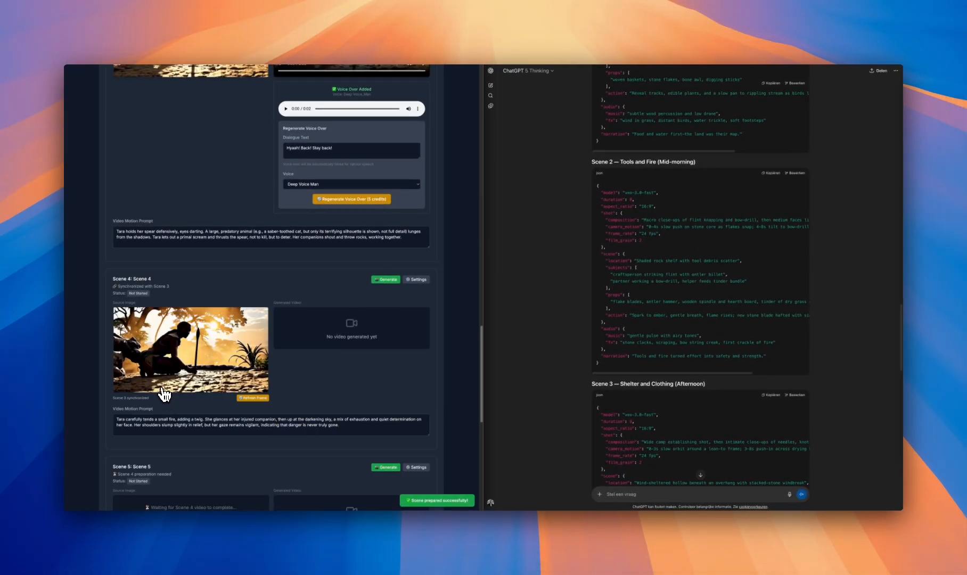
scroll(187, 425, "down", 1)
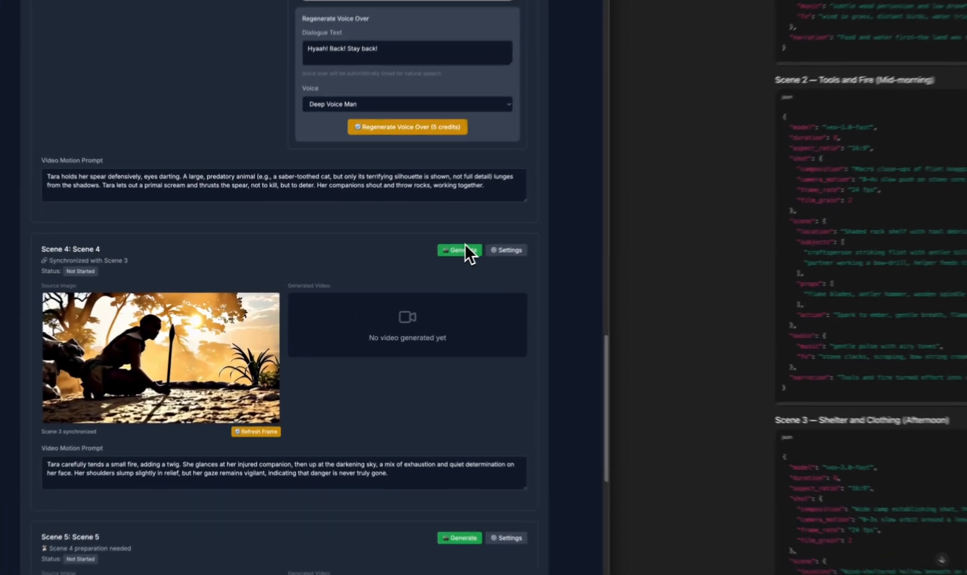
left_click(387, 274)
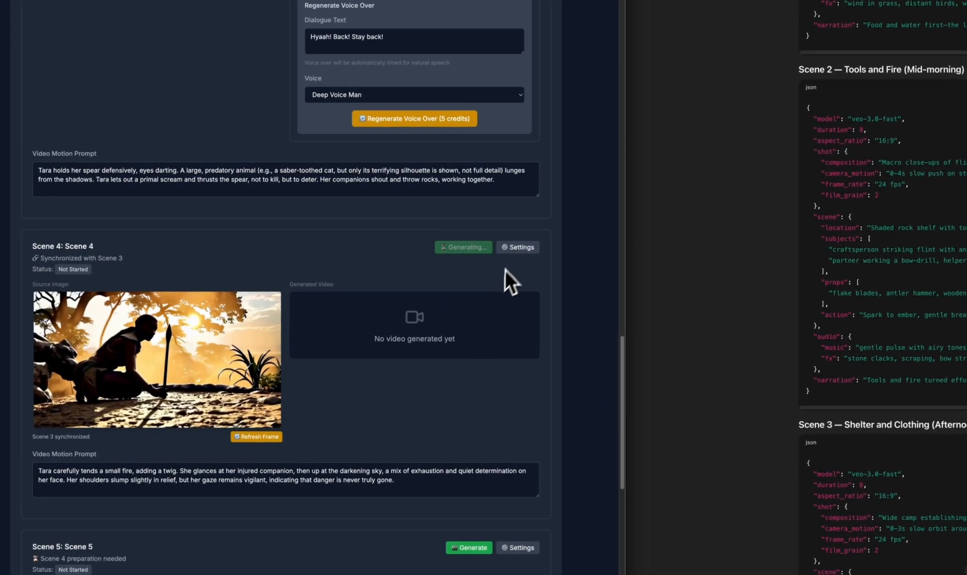
scroll(408, 335, "down", 4)
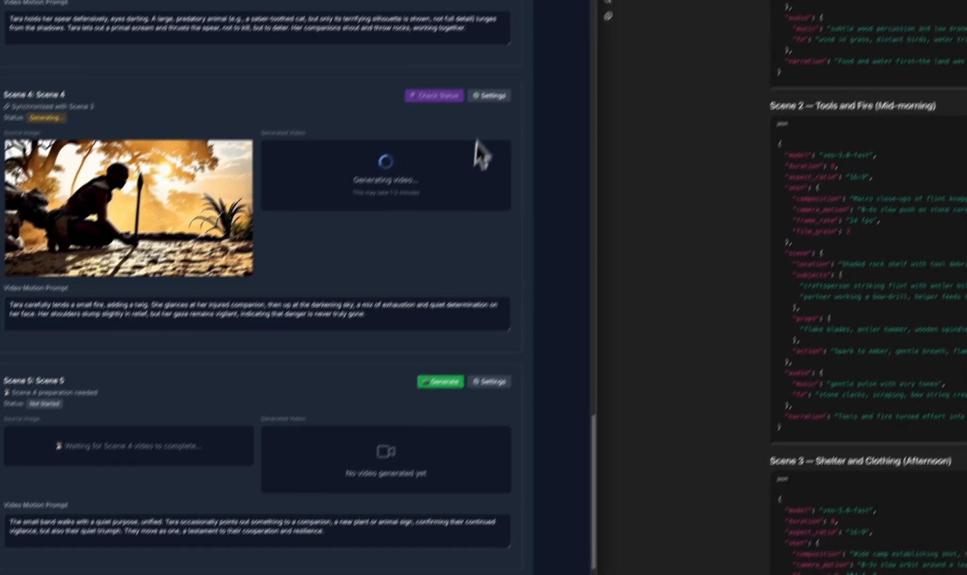
left_click(524, 61)
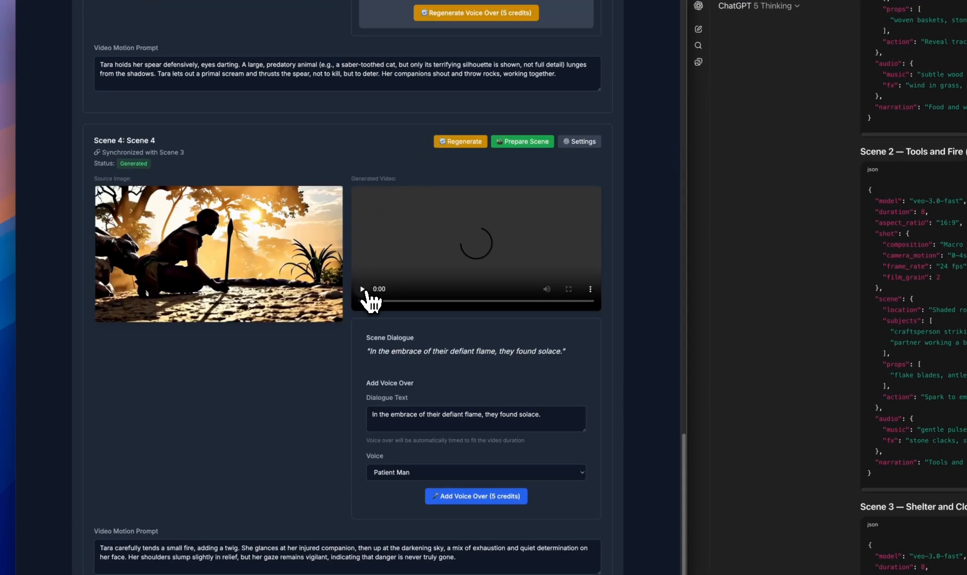
left_click(362, 289)
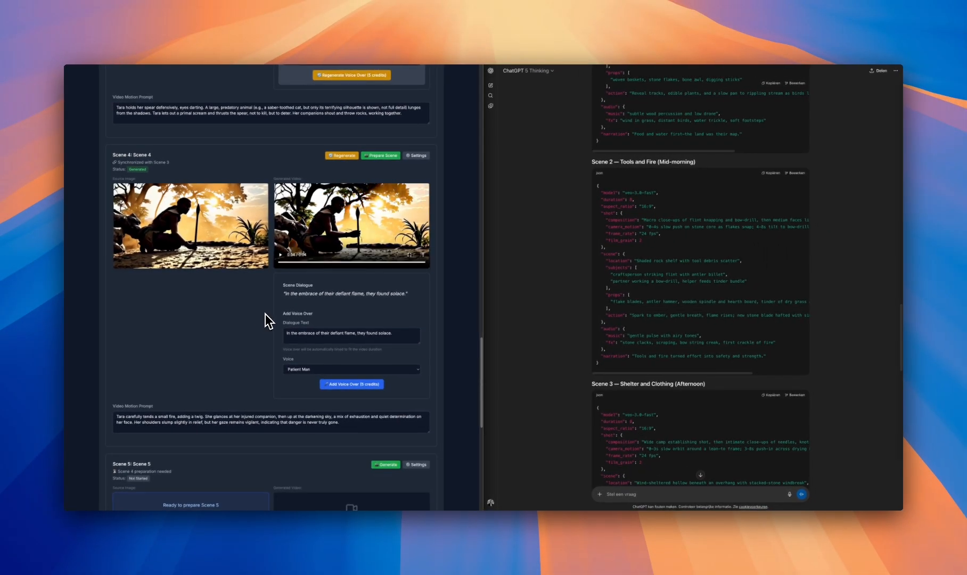
Add a voice-over of Scene 4's dialogue using the Deep Voice Man voice and listen to it
scroll(268, 321, "down", 1)
left_click(351, 331)
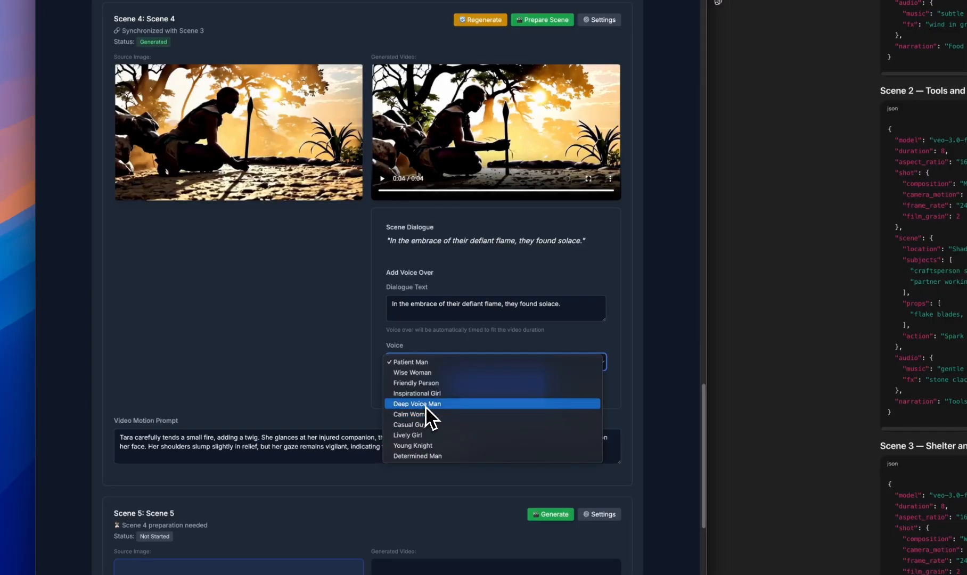
left_click(427, 405)
left_click(492, 387)
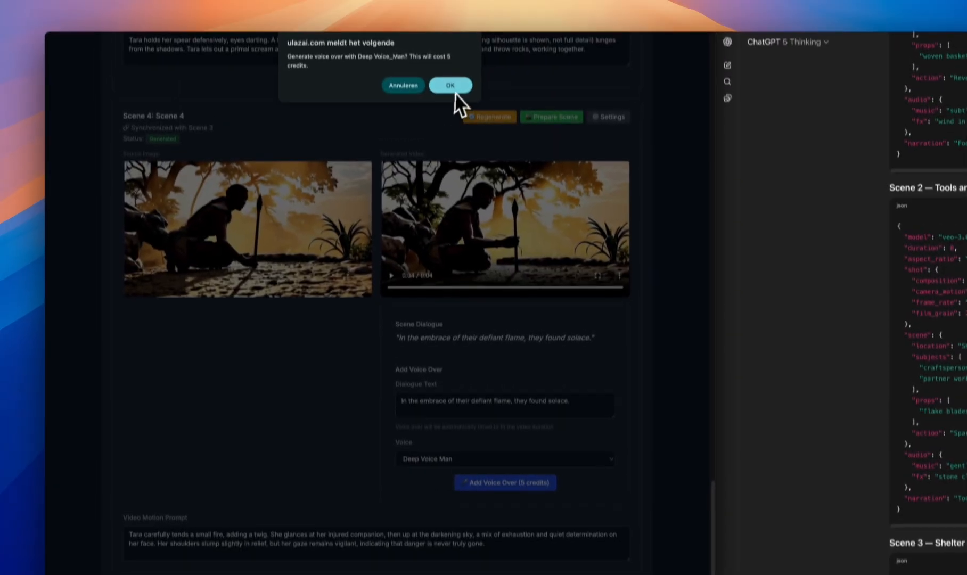
left_click(451, 88)
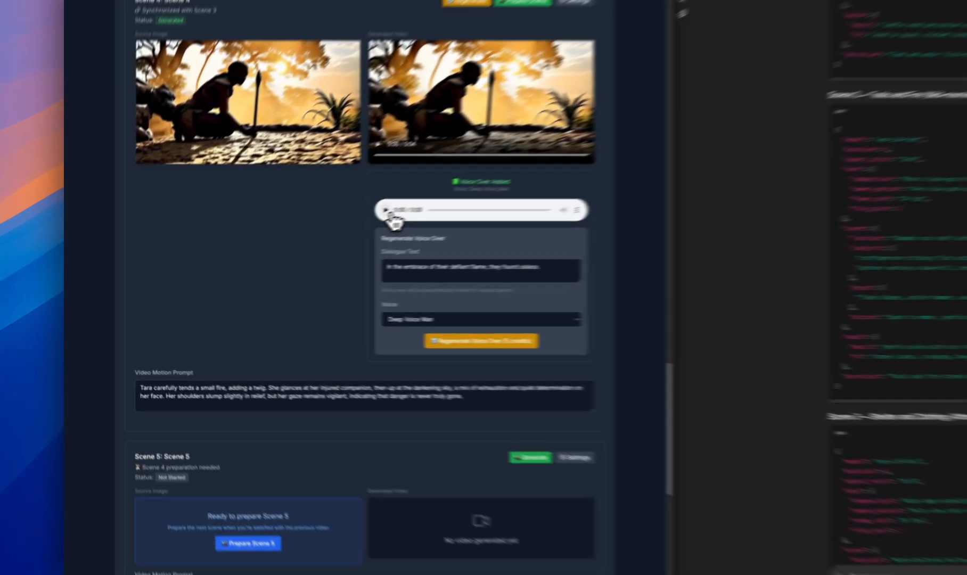
left_click(285, 241)
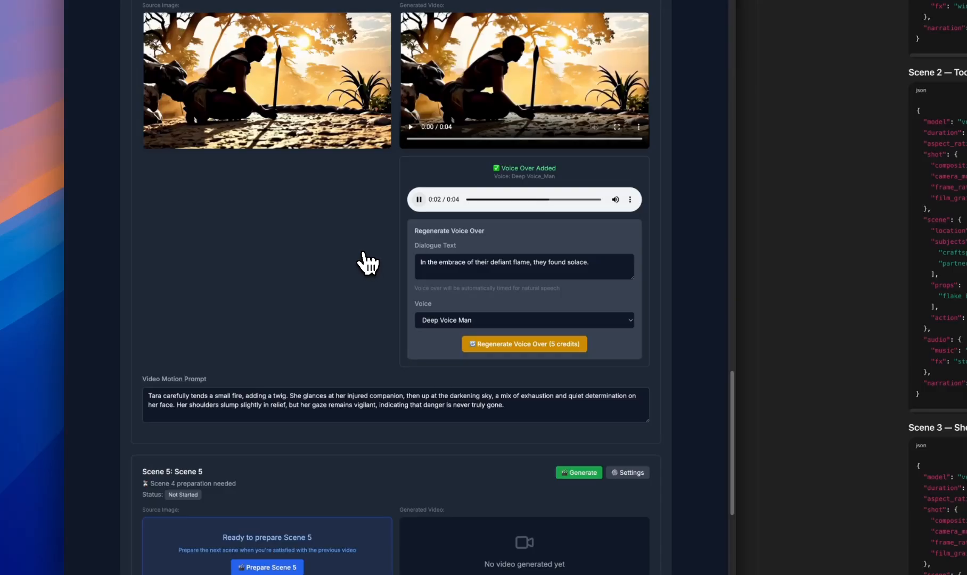
Prepare Scene 5 as a continuation of Scene 4's video and generate its video
scroll(367, 263, "down", 4)
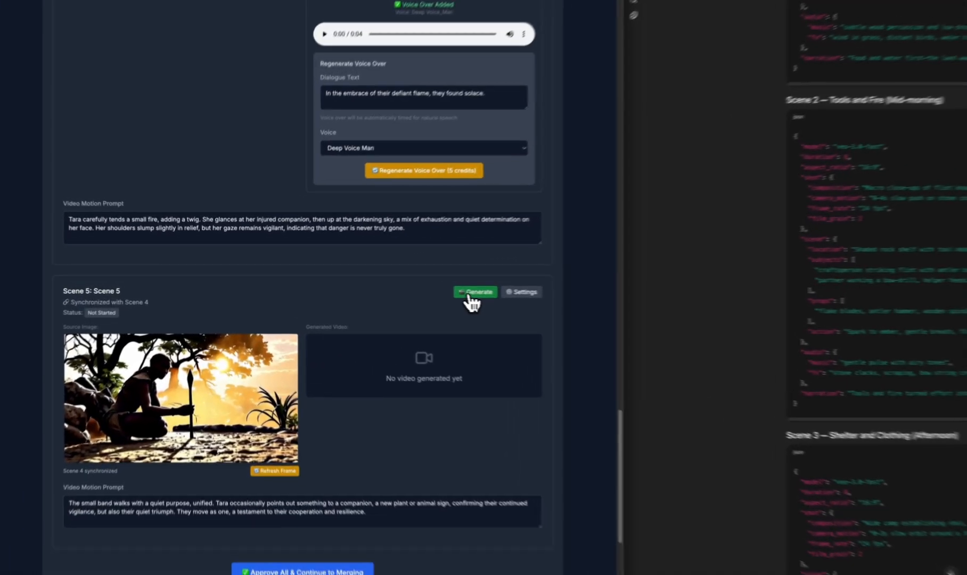
left_click(385, 292)
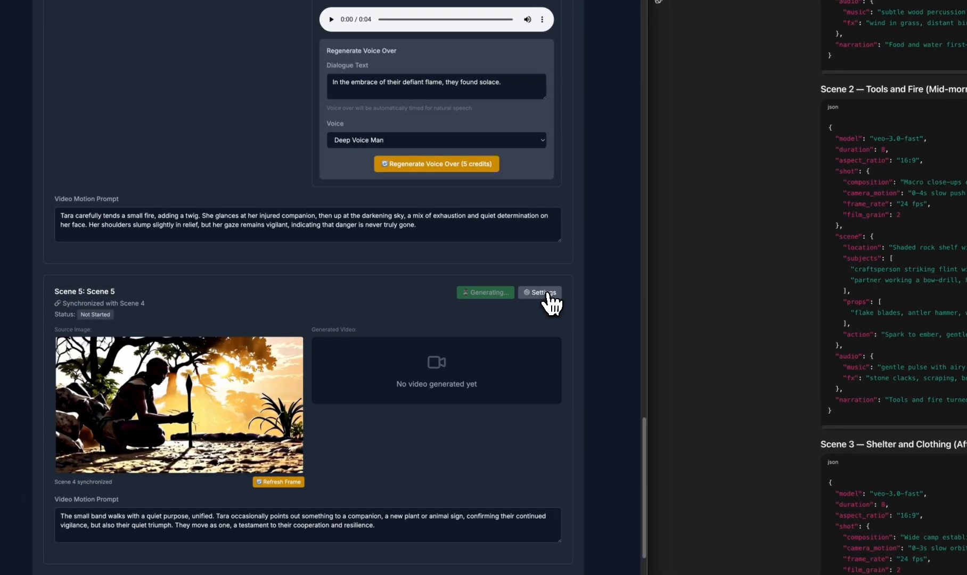
scroll(337, 360, "down", 2)
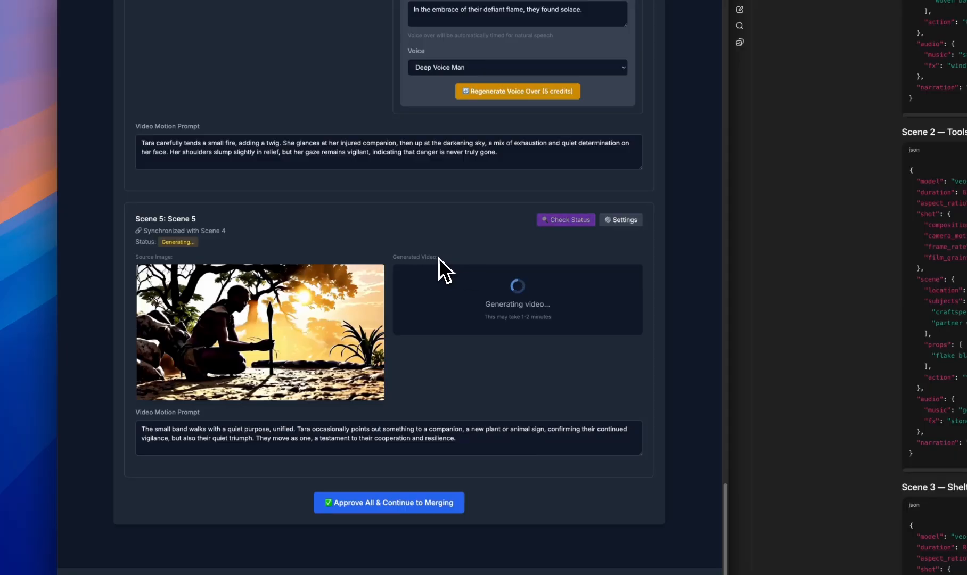
scroll(437, 271, "up", 1)
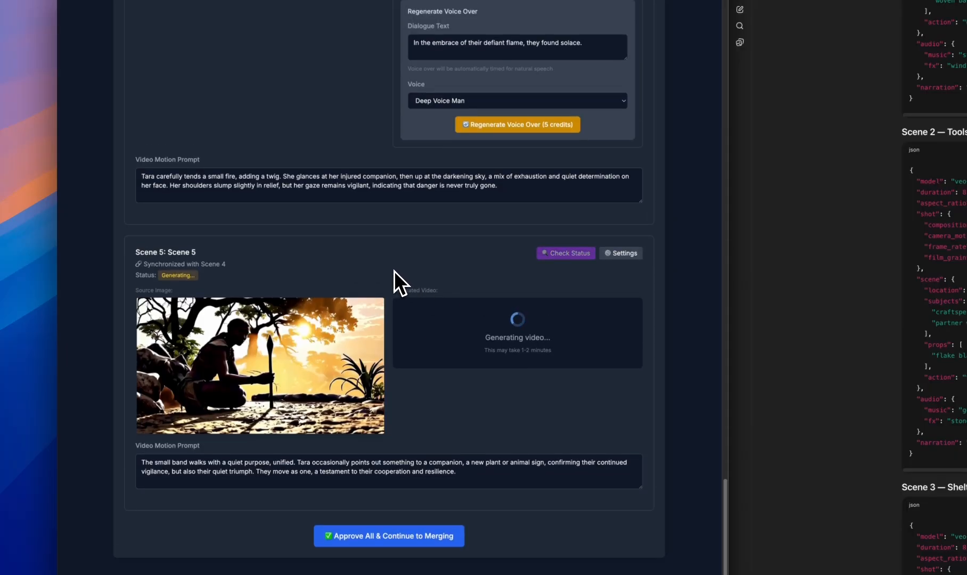
Check the generation status of Scene 5 and play its generated video
left_click(554, 253)
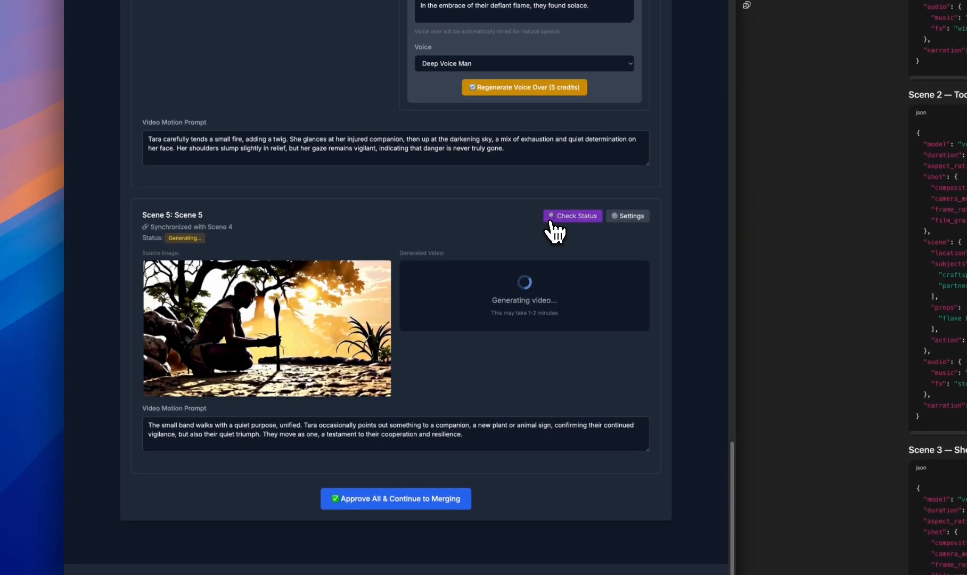
left_click(551, 219)
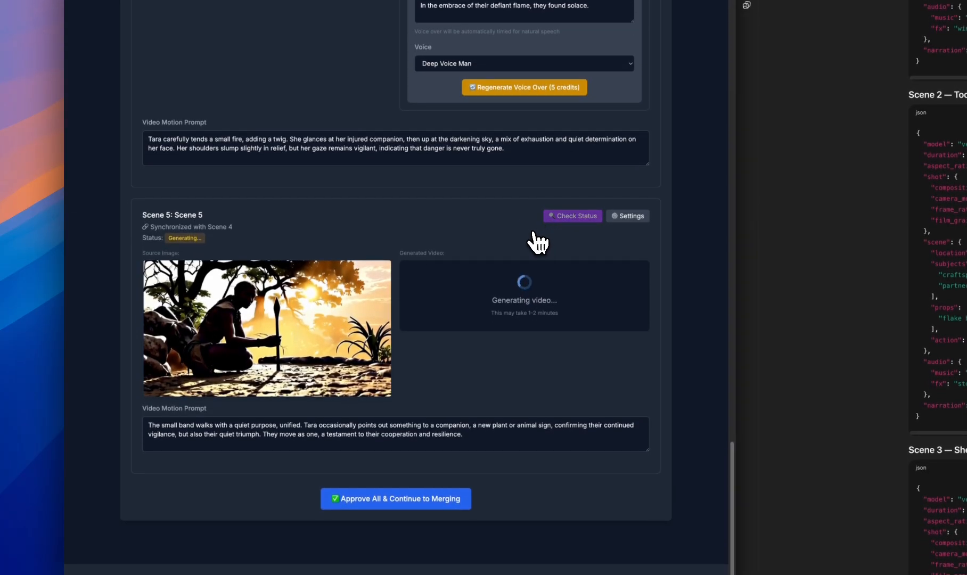
scroll(425, 261, "down", 1)
left_click(411, 342)
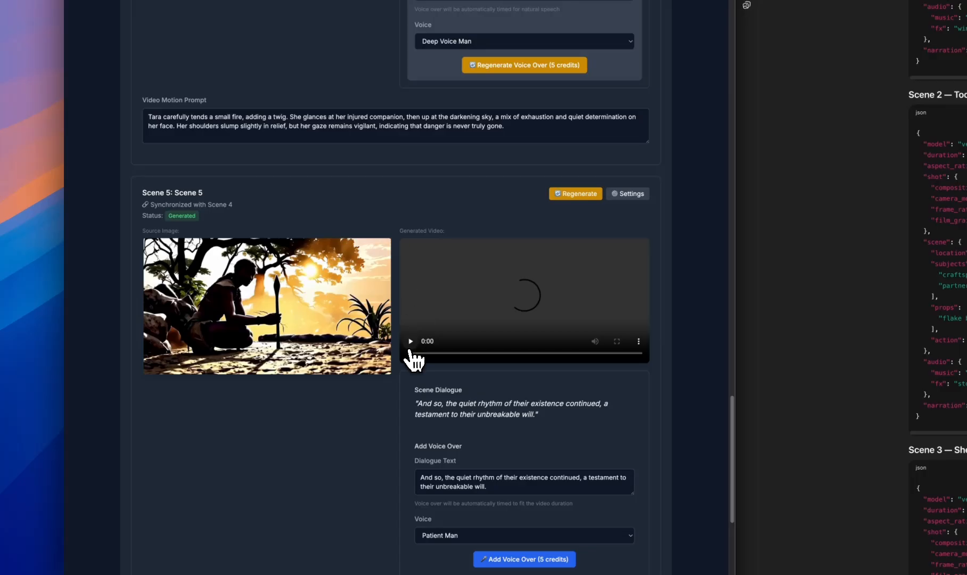
left_click(410, 351)
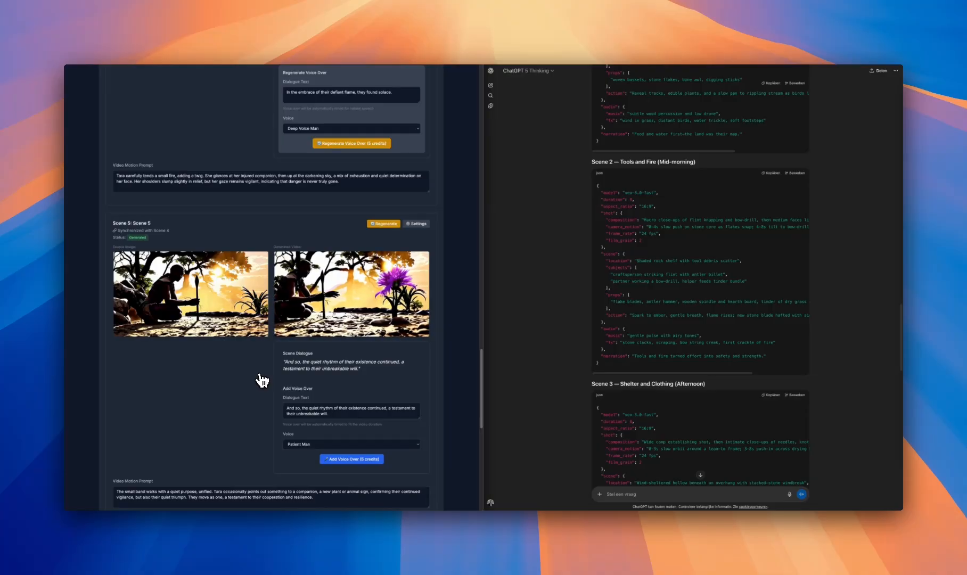
Add a voice-over of Scene 5's dialogue using the Deep Voice Man voice and listen to it
left_click(340, 444)
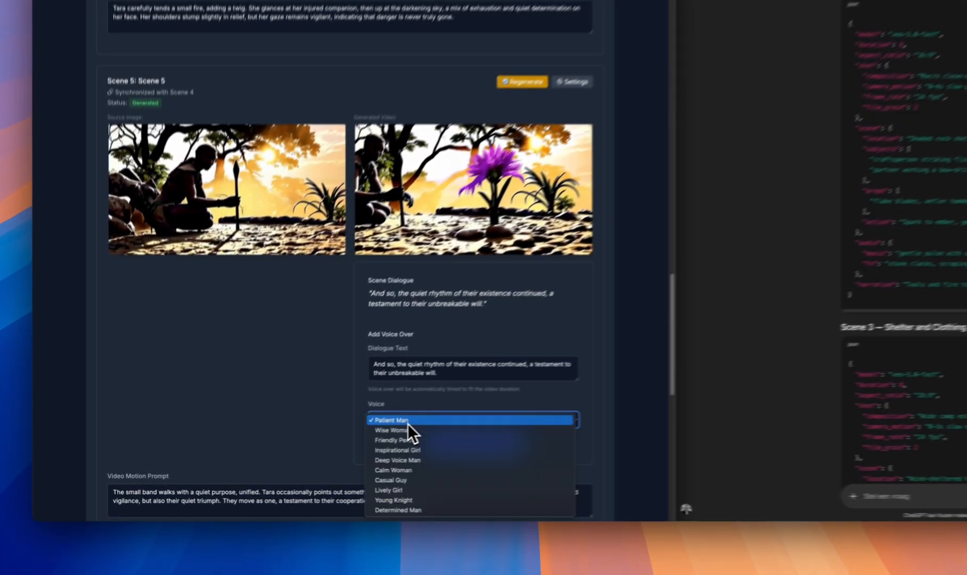
left_click(310, 479)
left_click(346, 459)
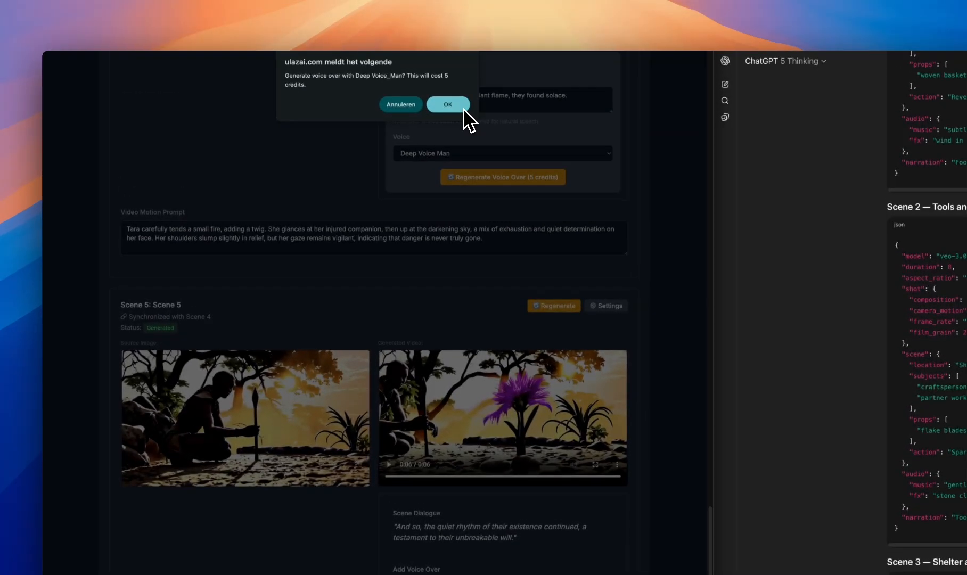
left_click(464, 113)
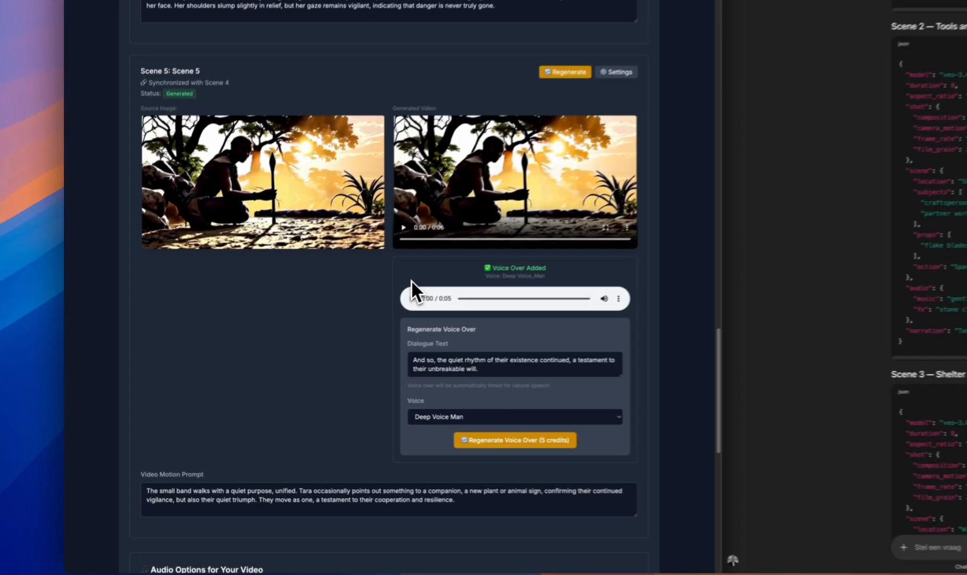
left_click(413, 298)
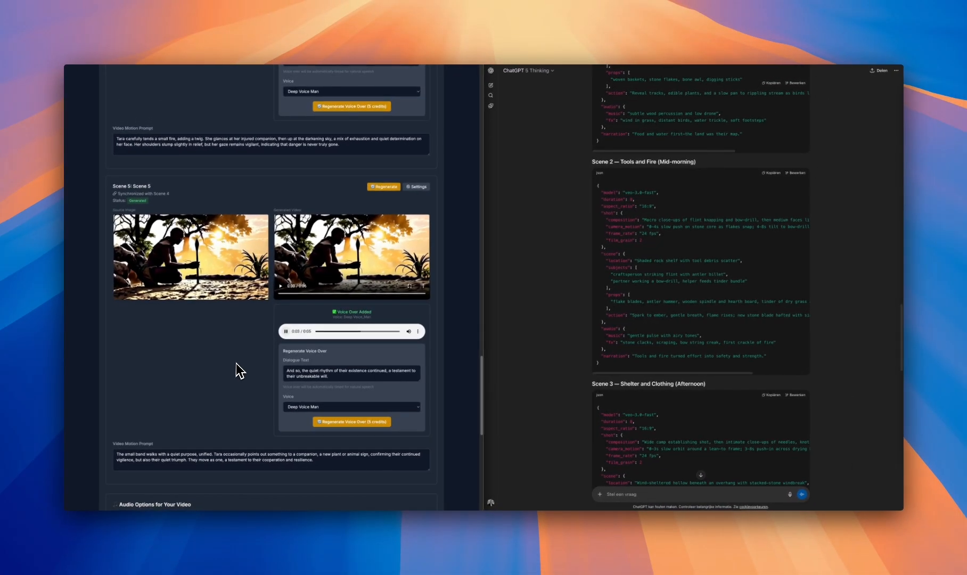
Approve all five scenes without generating extra audio, continue to merging and open the Video Merging details
scroll(238, 360, "down", 5)
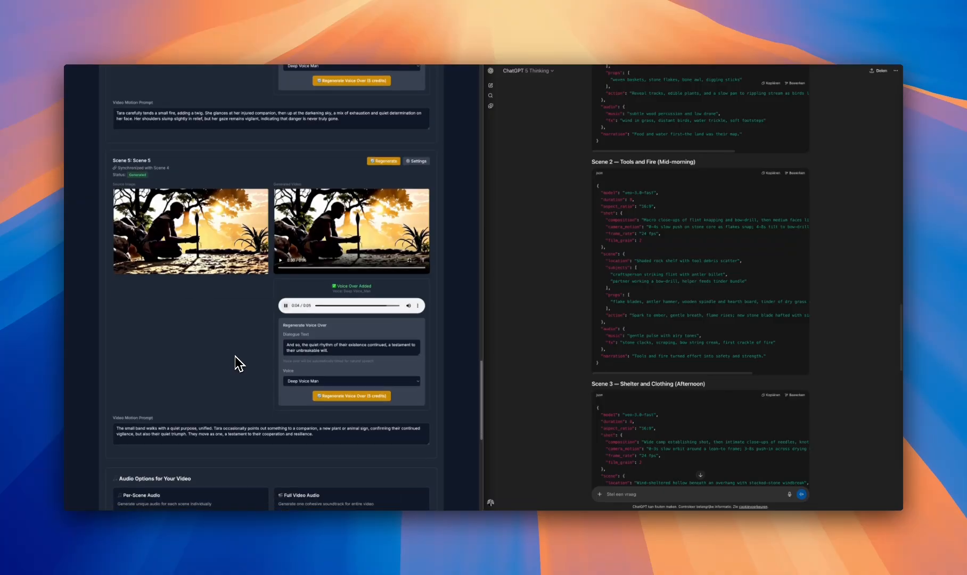
scroll(244, 367, "down", 1)
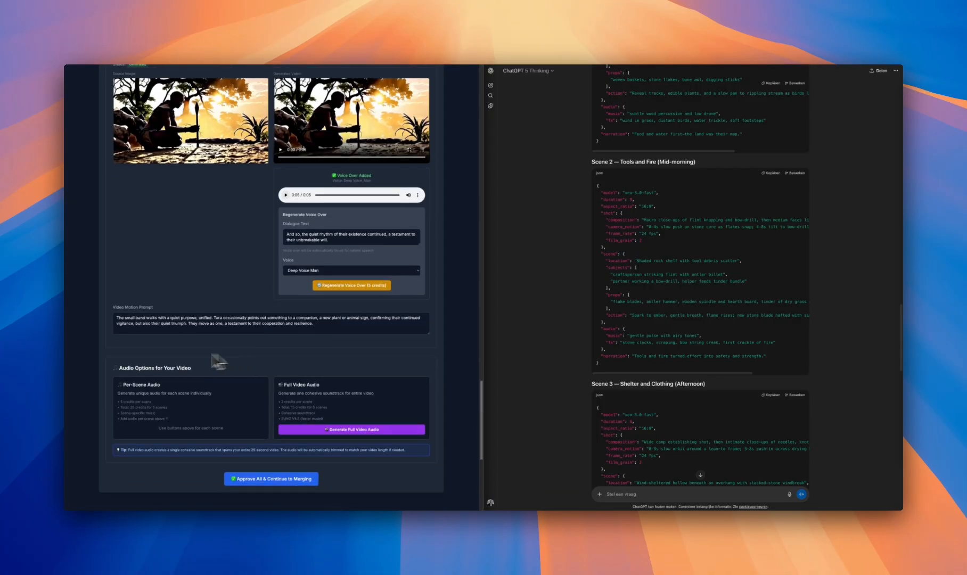
scroll(253, 336, "up", 1)
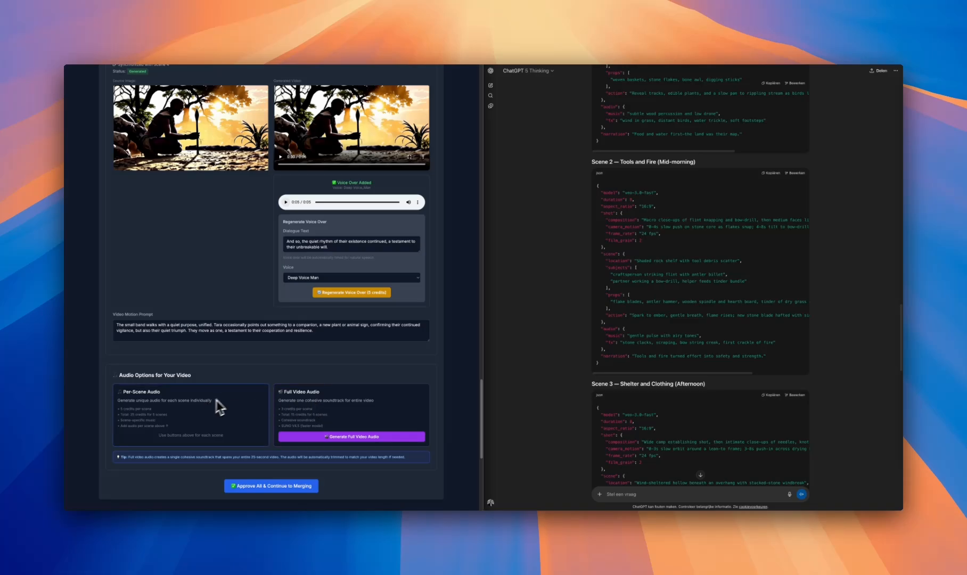
scroll(243, 330, "up", 5)
scroll(261, 270, "down", 8)
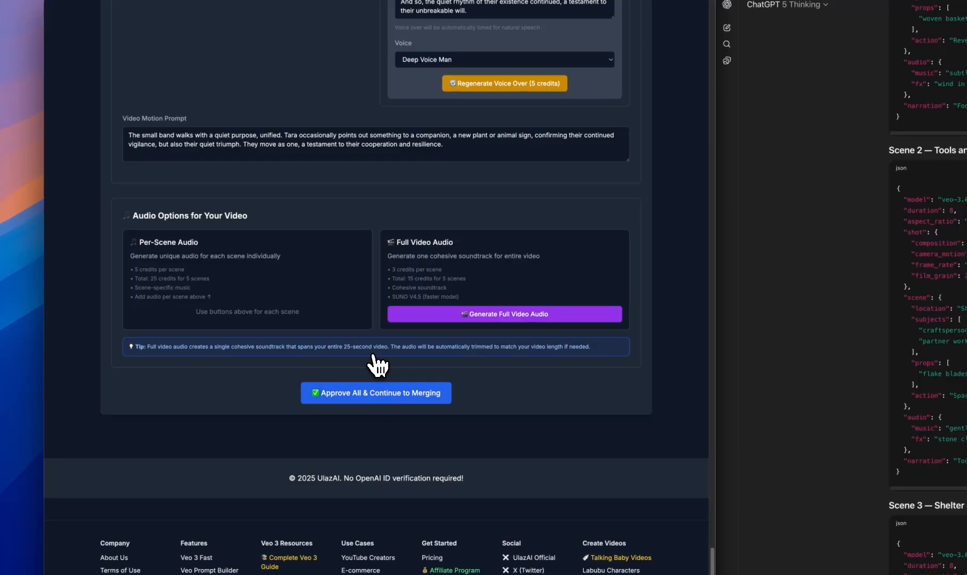
left_click(393, 392)
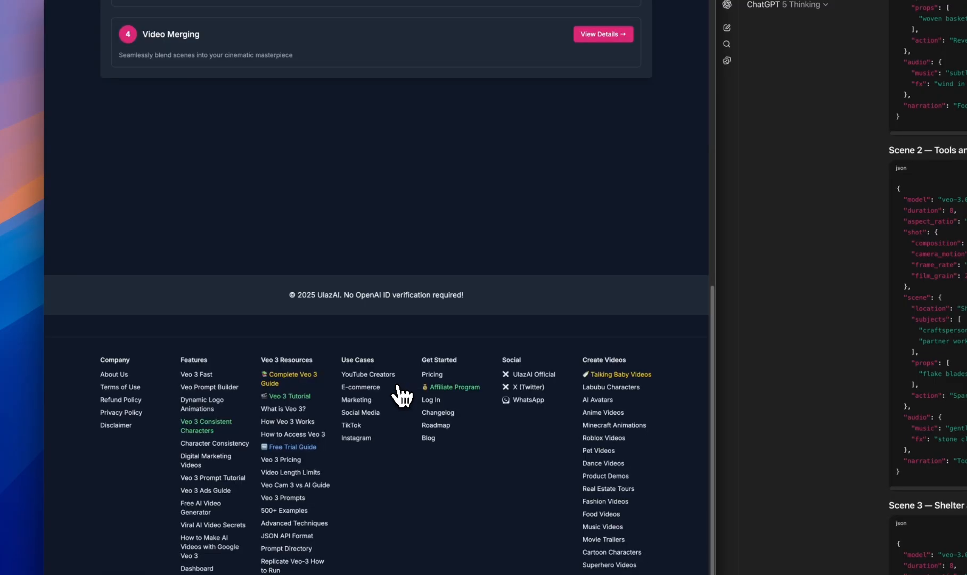
scroll(527, 240, "up", 3)
left_click(594, 176)
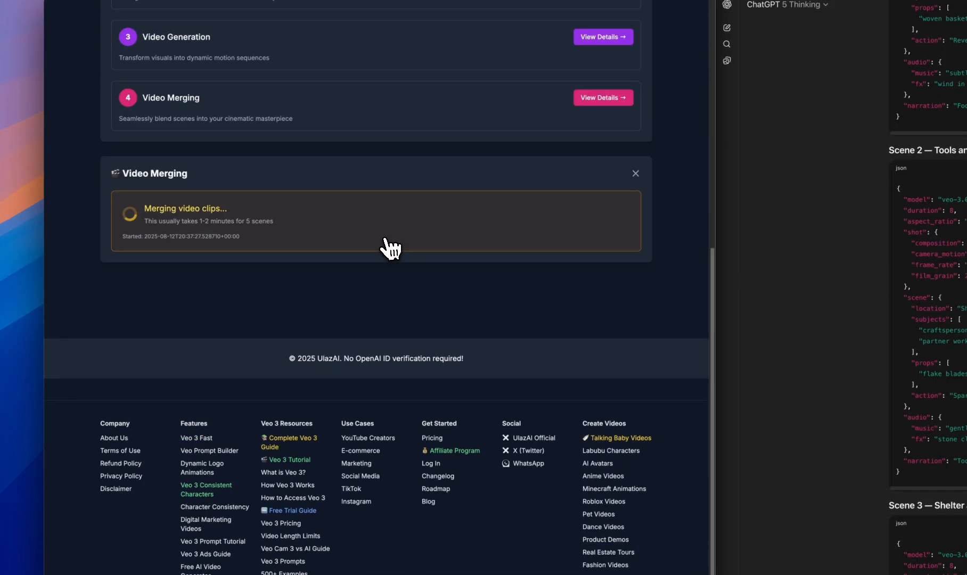
Reopen the Video Merging details and play the merged video
scroll(389, 263, "up", 1)
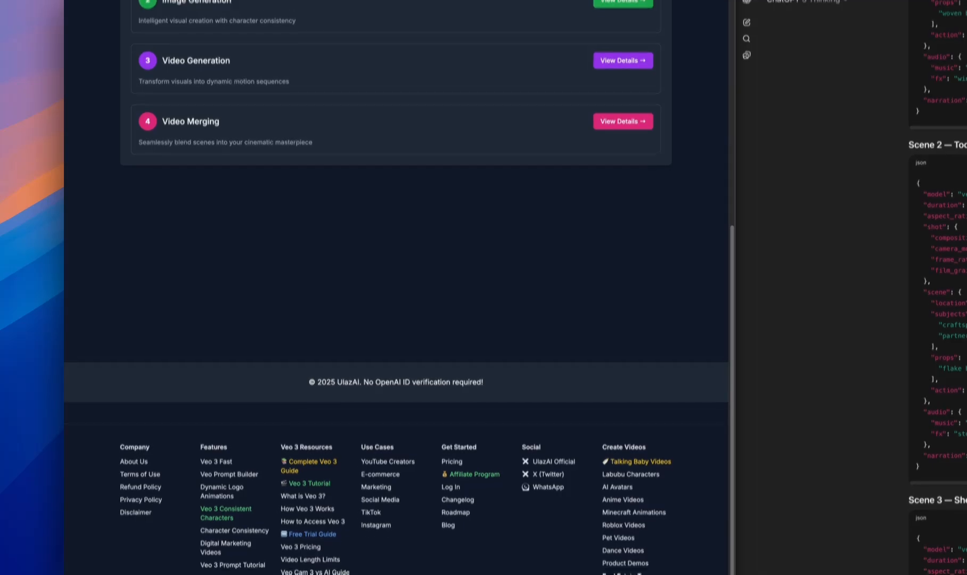
left_click(622, 118)
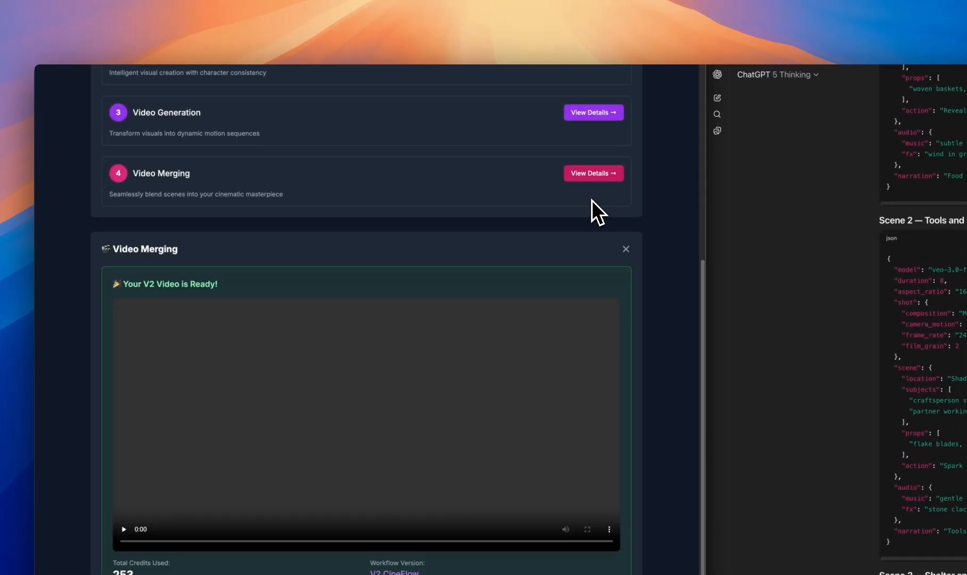
scroll(592, 202, "down", 2)
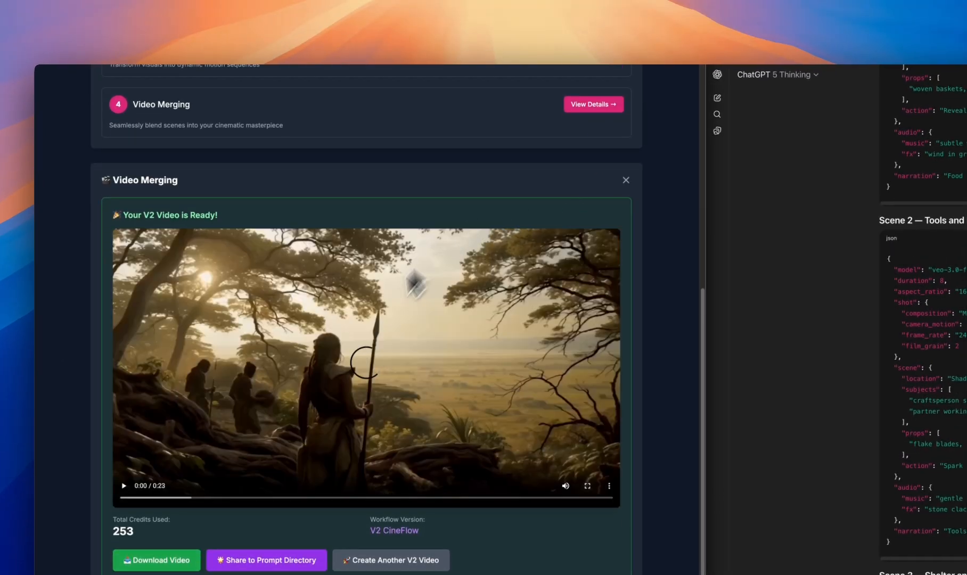
left_click(352, 354)
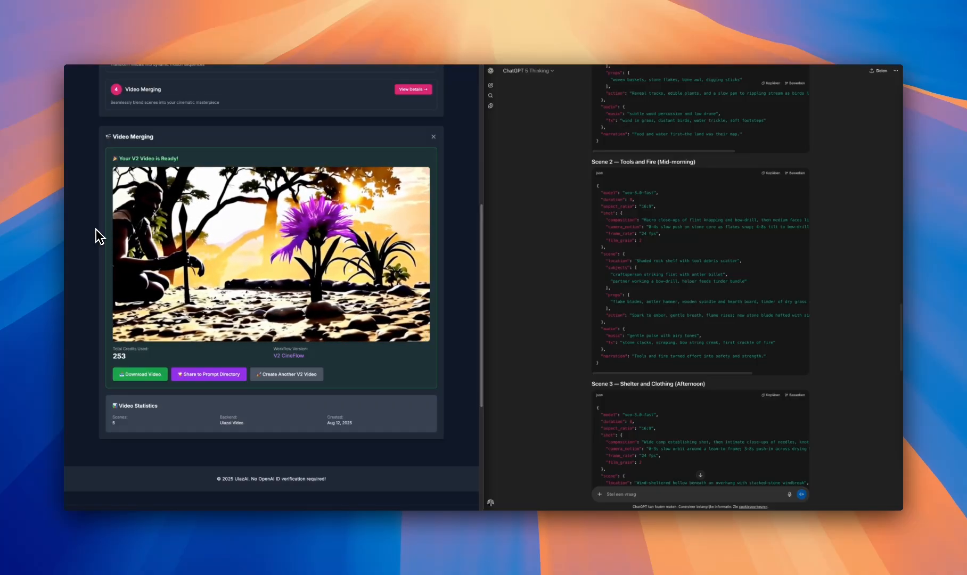
Start sharing the merged video to the Prompt Directory, auto-fill its details with AI and set the category to Action
left_click(222, 367)
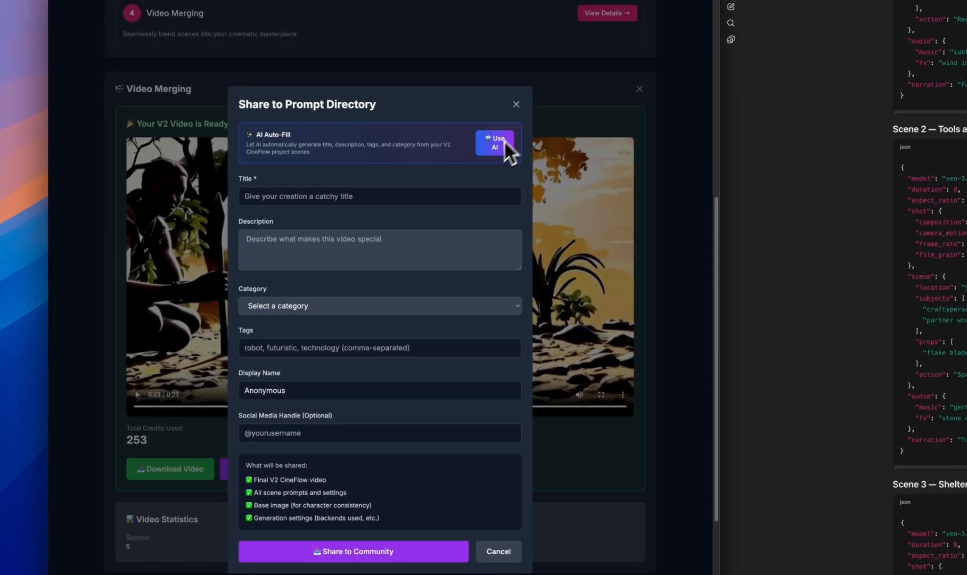
left_click(503, 116)
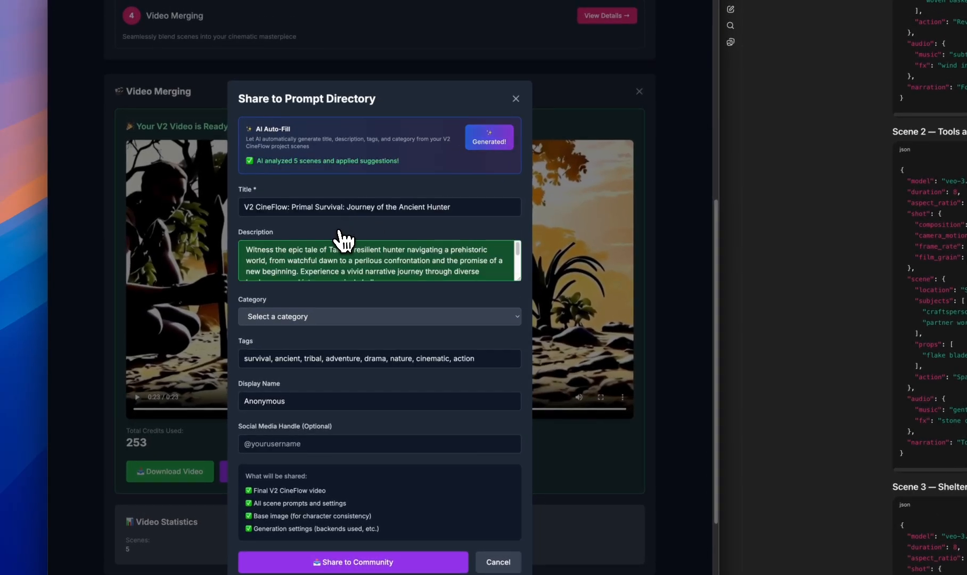
left_click(318, 317)
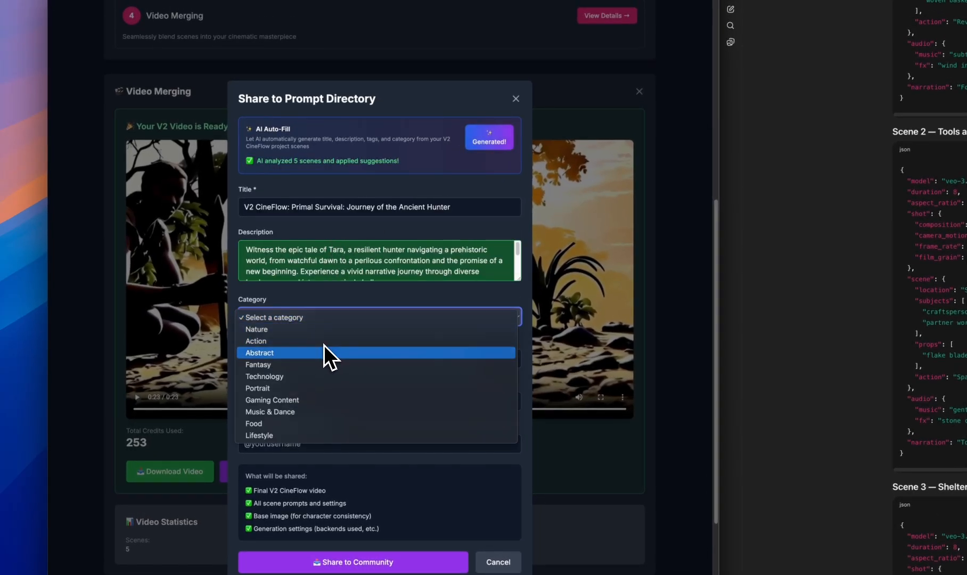
left_click(323, 343)
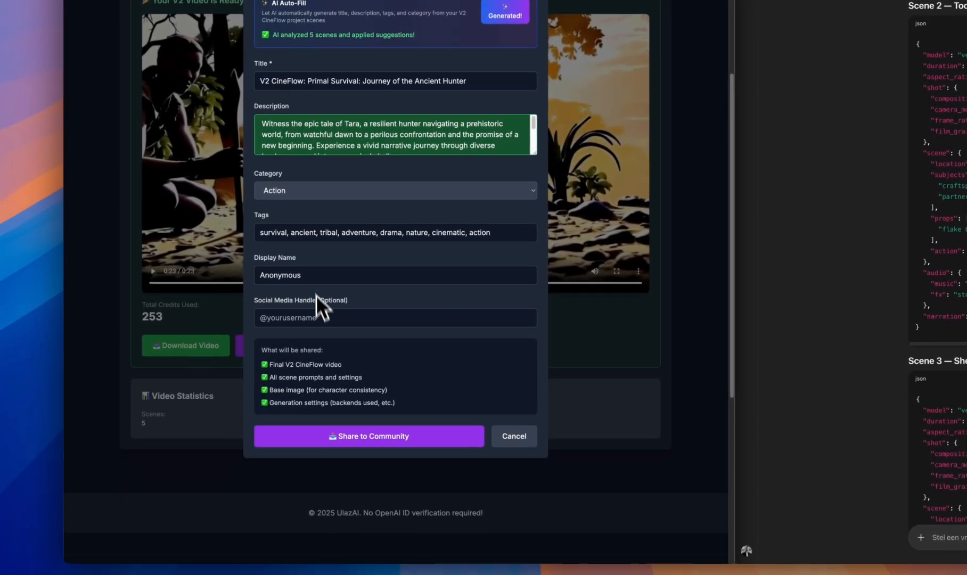
double_click(296, 400)
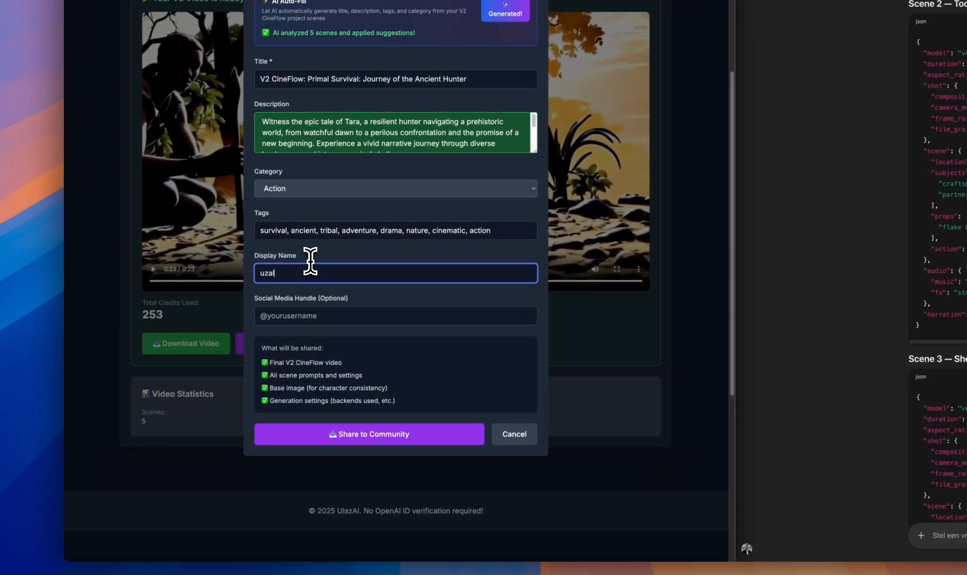
left_click(324, 315)
type("@")
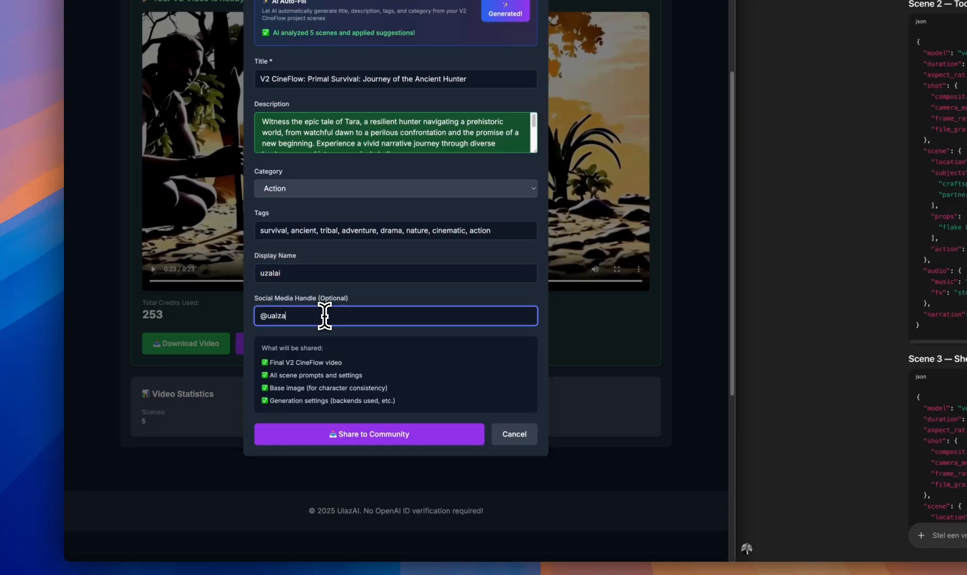
type("ula")
key("BackSpace")
type("lazaioffici")
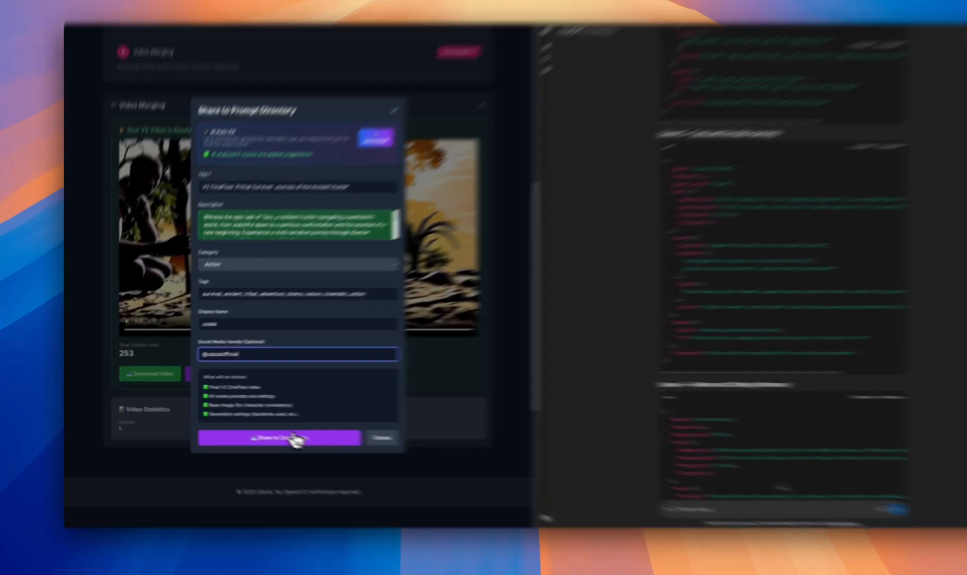
left_click(254, 431)
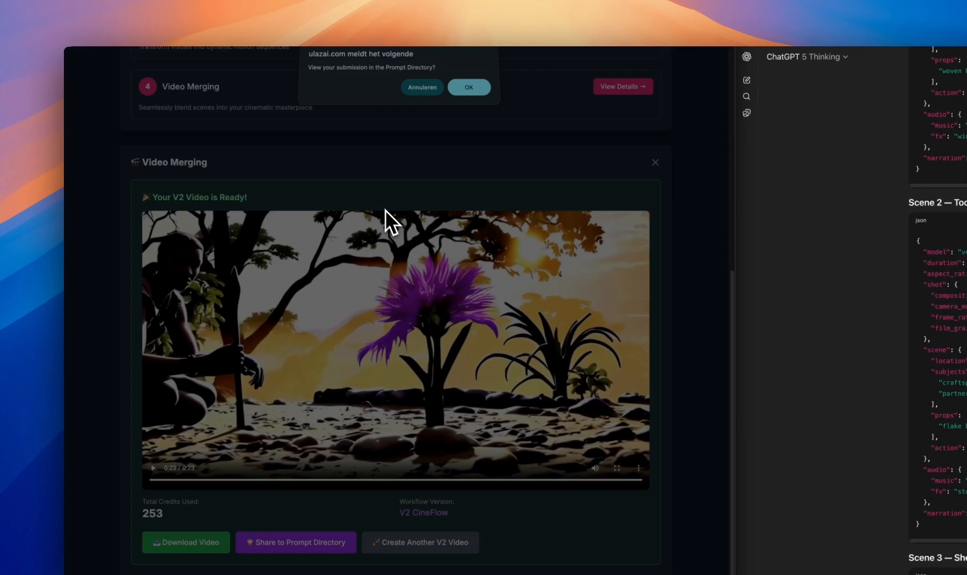
View the new submission in the Prompt Directory and look through its description and Veo 3 prompt
left_click(471, 93)
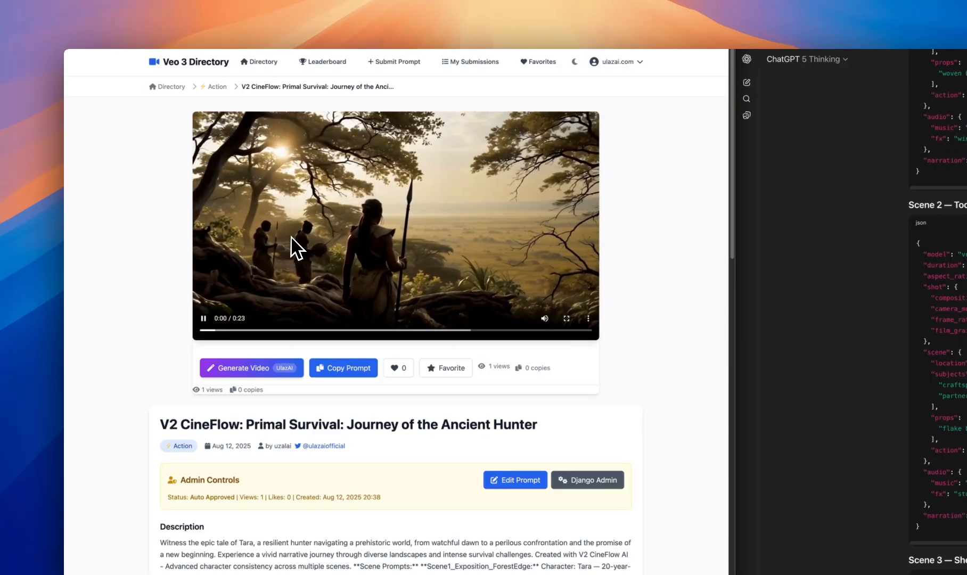
scroll(172, 296, "down", 5)
scroll(172, 296, "down", 15)
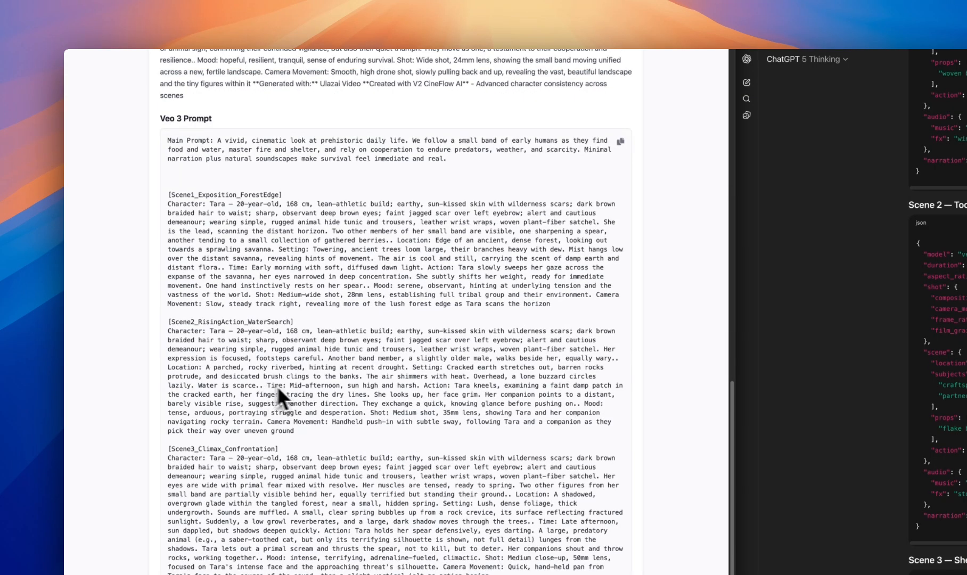
scroll(336, 399, "up", 20)
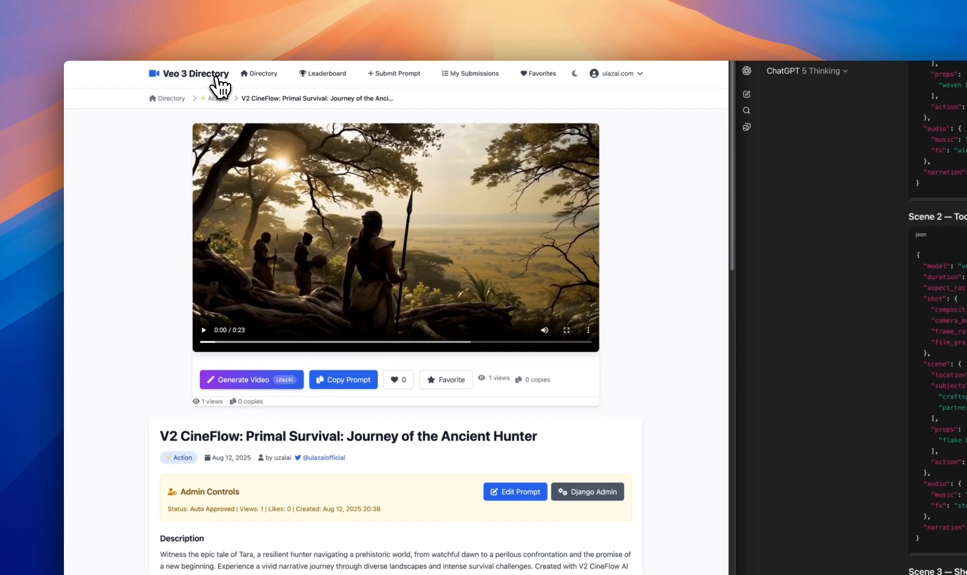
Go to the Veo 3 Directory home page and browse the community prompts on pages 1 to 3
left_click(214, 81)
scroll(298, 346, "down", 4)
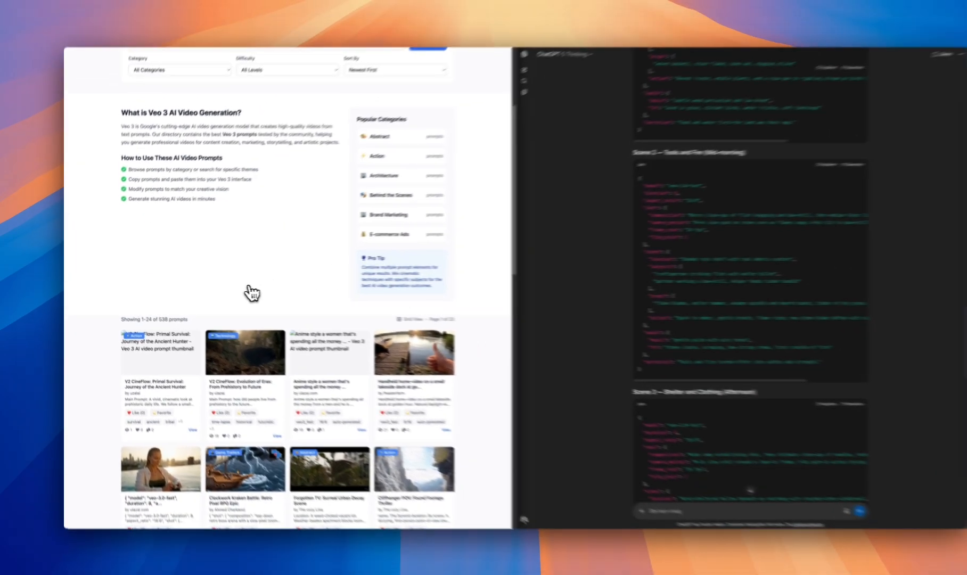
scroll(346, 367, "up", 4)
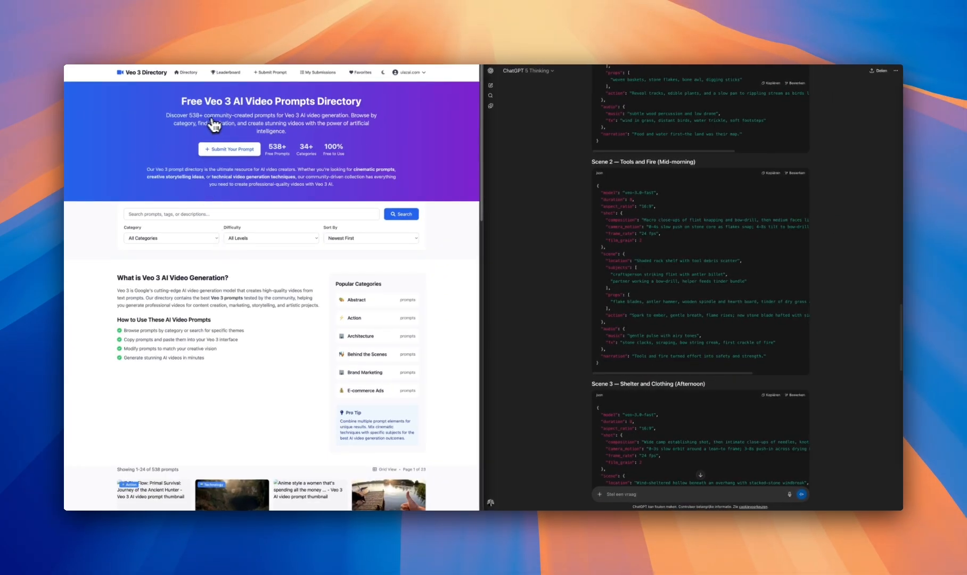
scroll(184, 224, "down", 10)
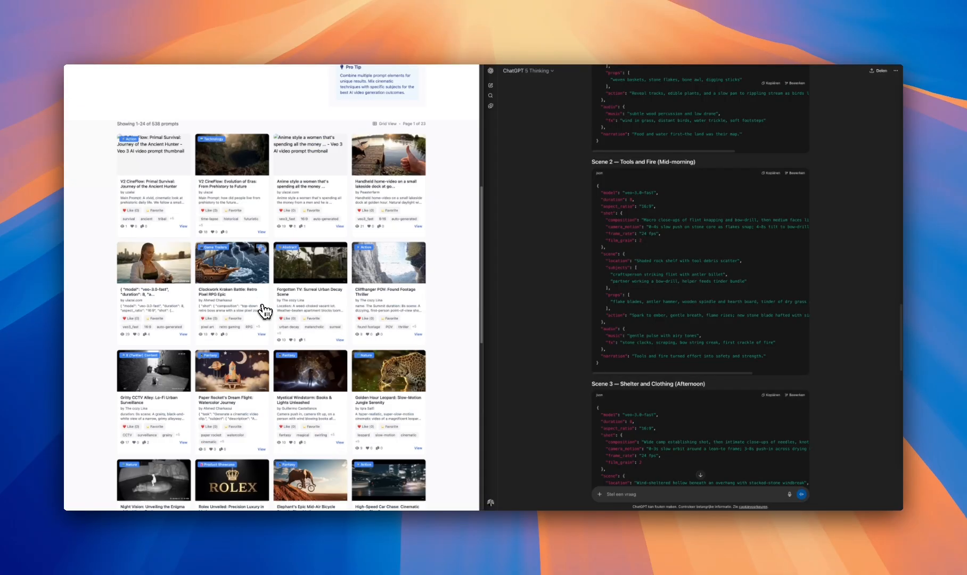
scroll(264, 333, "down", 5)
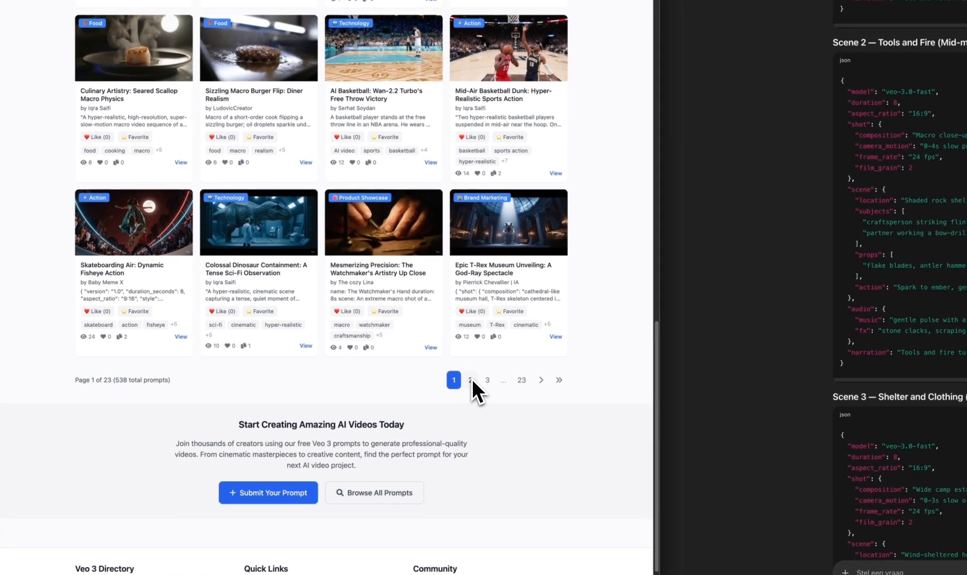
left_click(471, 380)
scroll(416, 328, "down", 15)
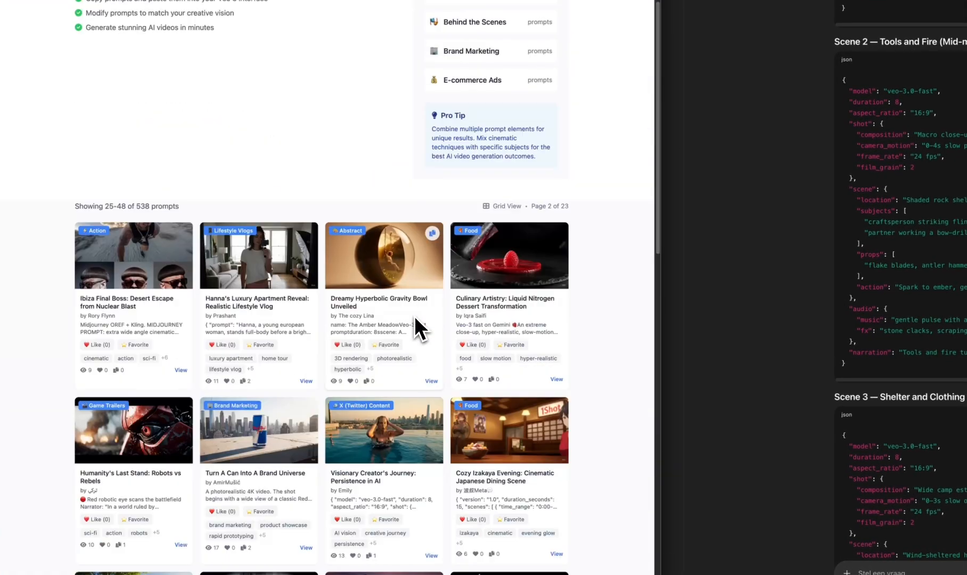
scroll(461, 420, "down", 2)
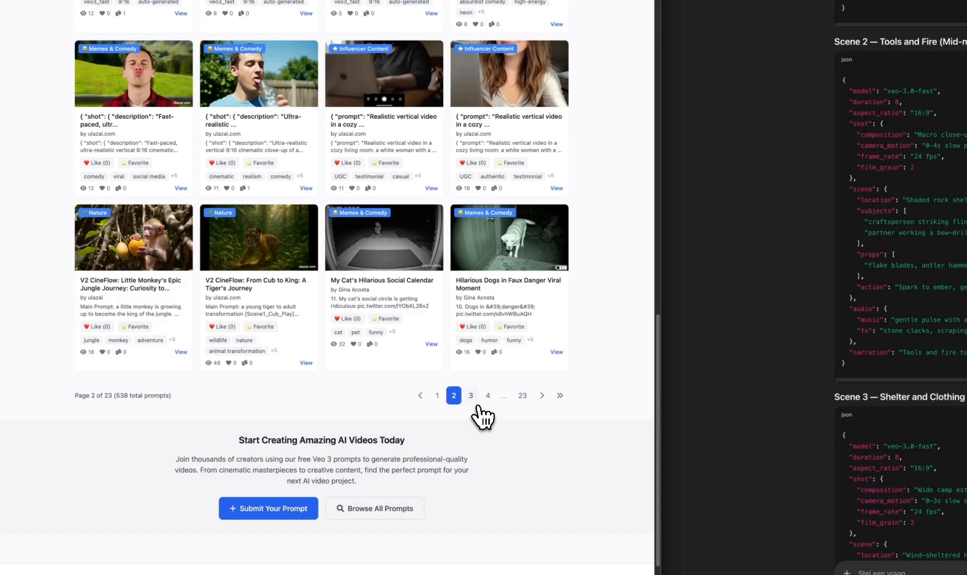
left_click(475, 401)
scroll(376, 298, "down", 15)
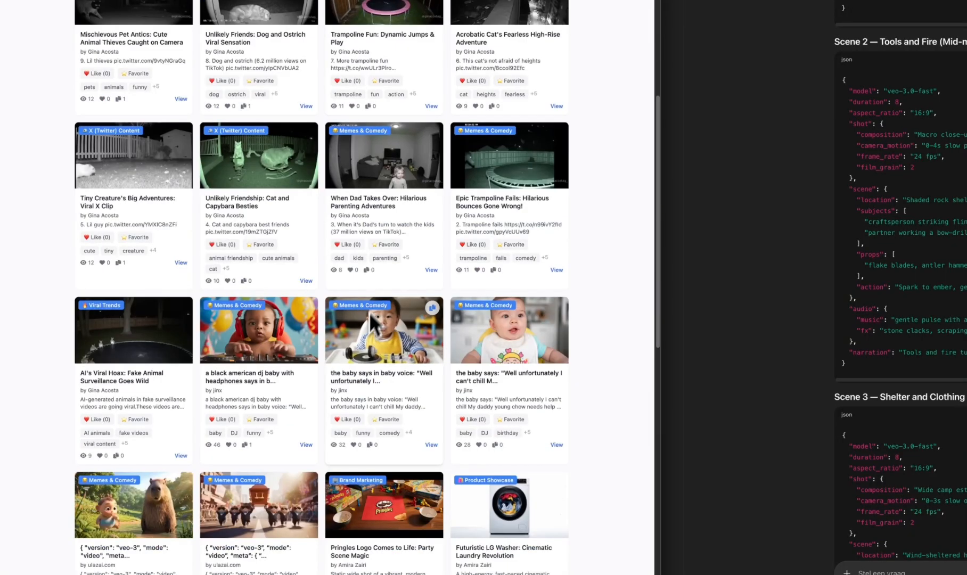
scroll(380, 324, "down", 8)
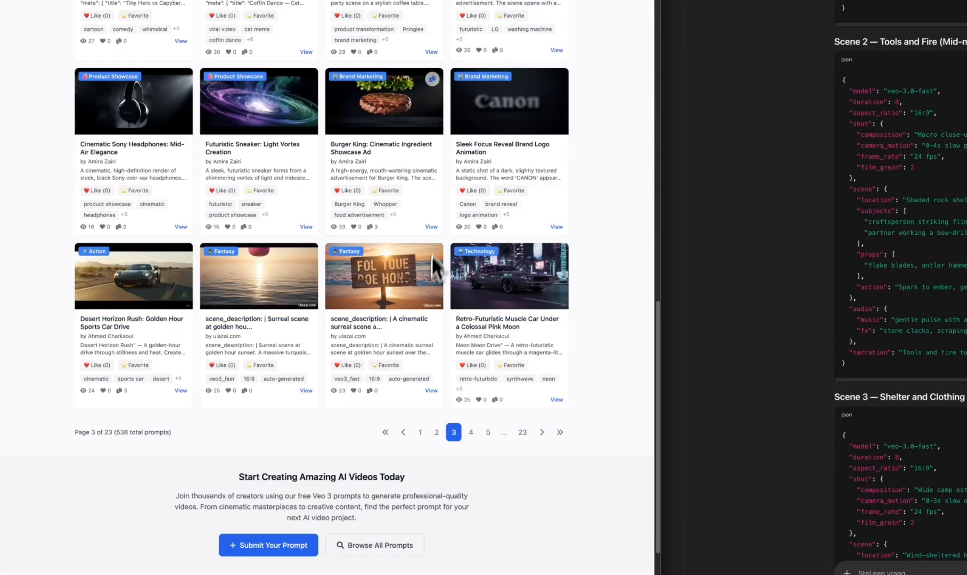
View the Burger King: Cinematic Ingredient Showcase Ad entry and examine its video and Veo 3 prompt
left_click(432, 227)
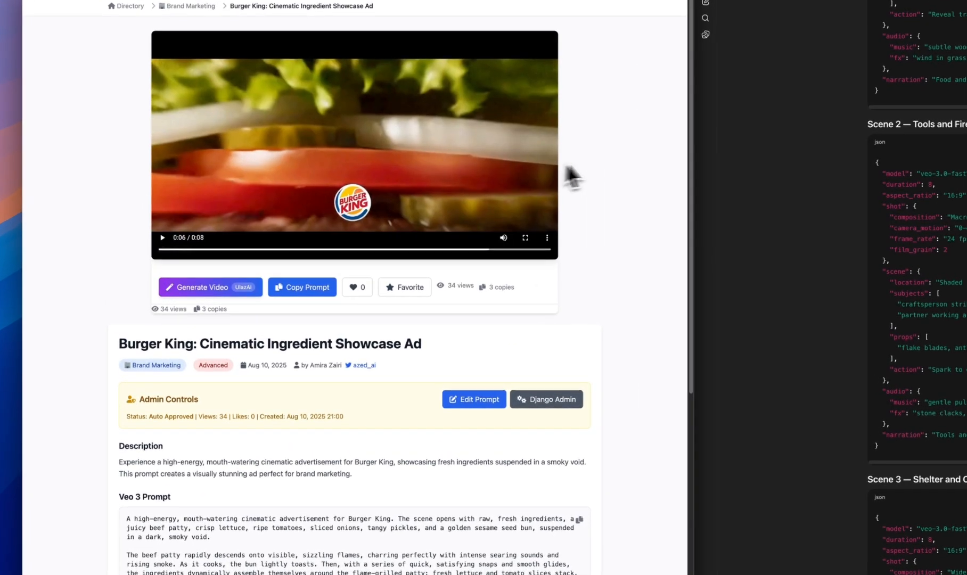
scroll(253, 330, "down", 5)
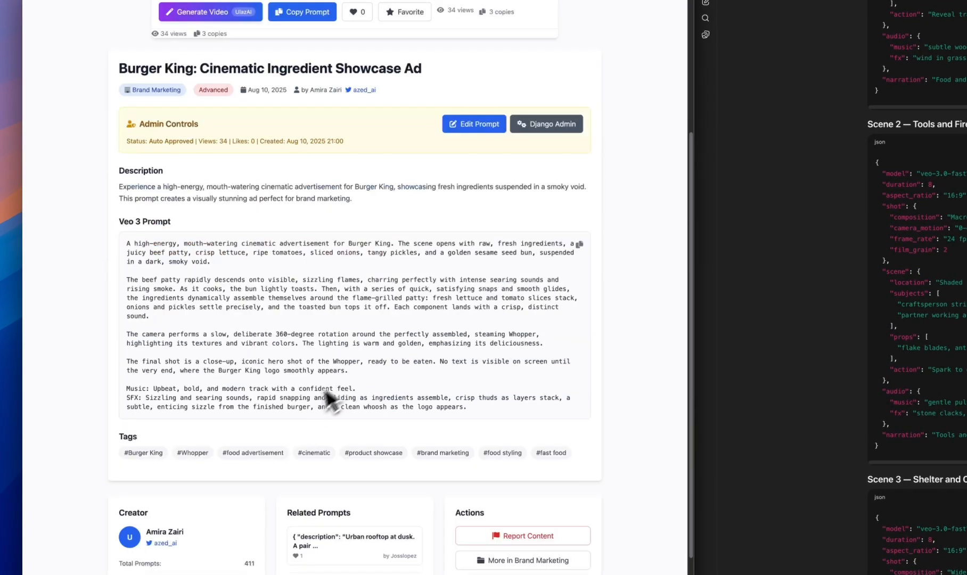
scroll(308, 358, "up", 5)
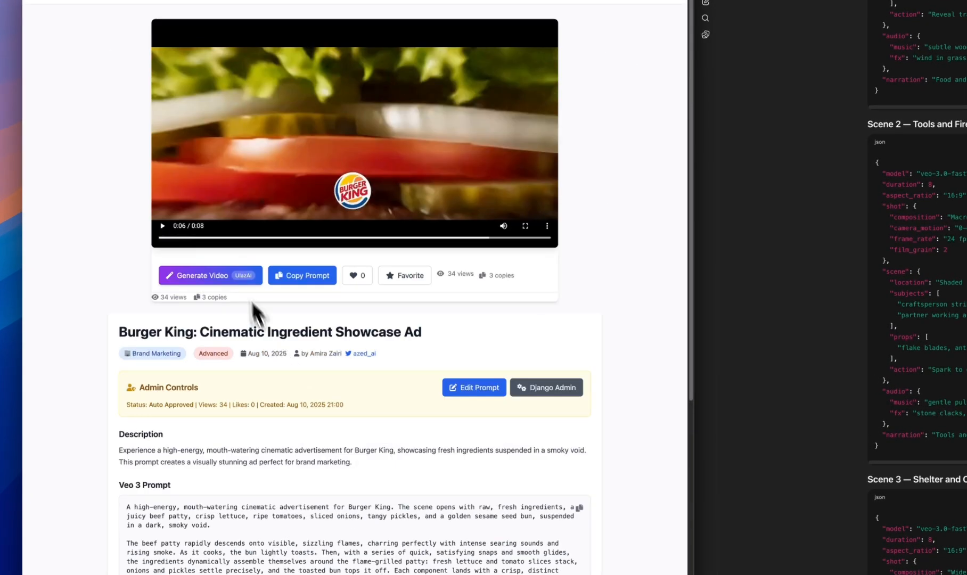
Load the Burger King prompt into the AI Creative Studio video generator and review the generation settings
left_click(211, 278)
scroll(214, 321, "down", 1)
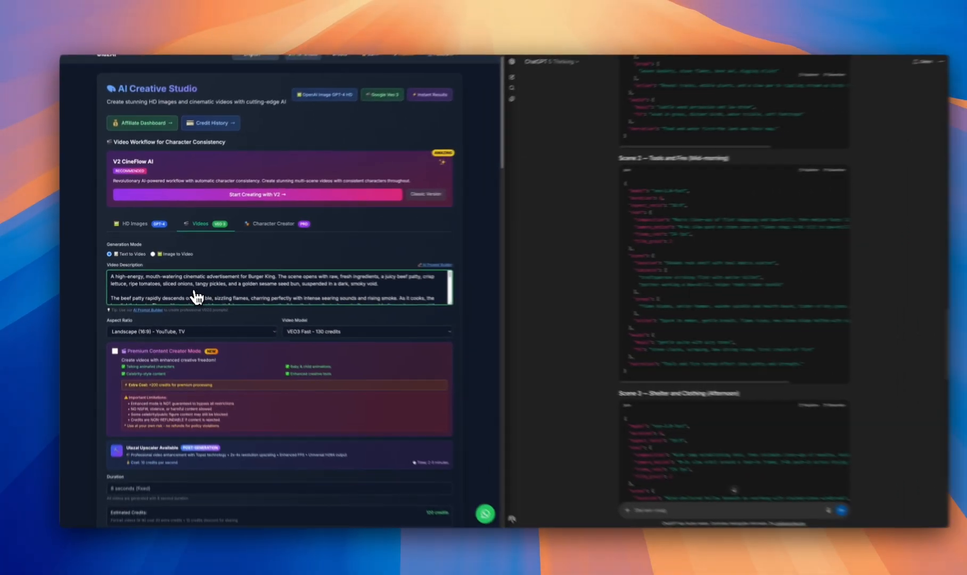
scroll(213, 315, "up", 2)
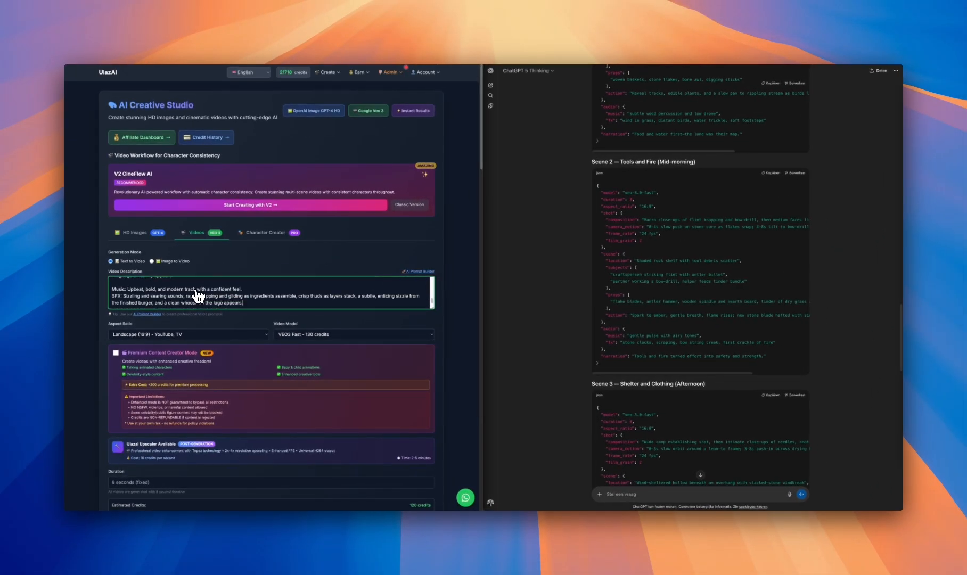
scroll(216, 290, "down", 4)
scroll(229, 325, "down", 1)
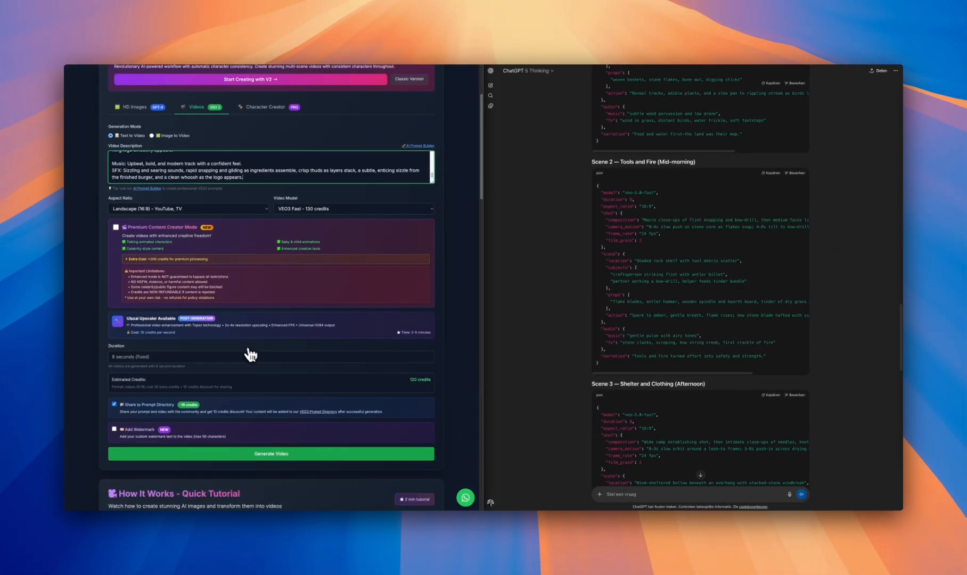
scroll(319, 314, "up", 6)
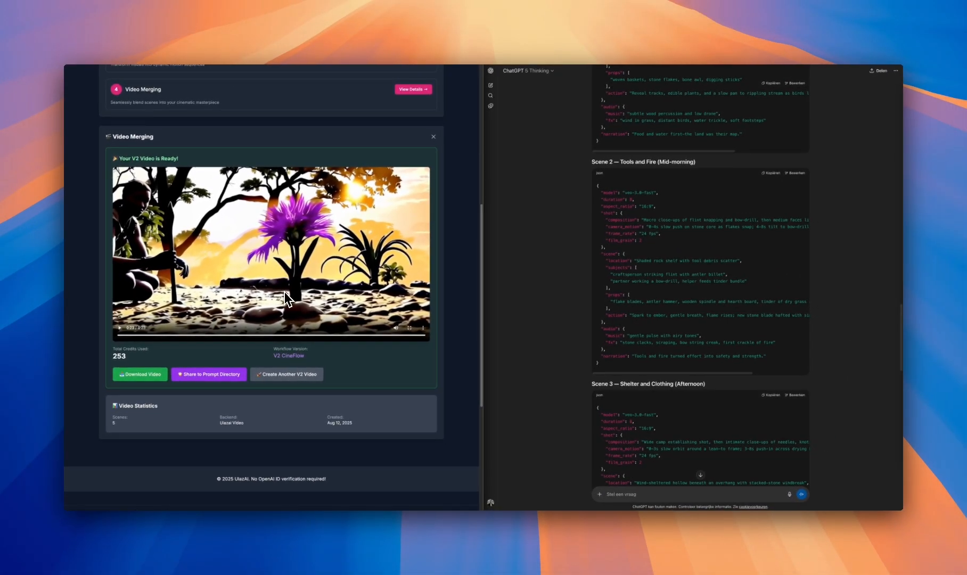
Return to the prehistoric movie project and review its workflow stages and merged video
scroll(288, 299, "up", 6)
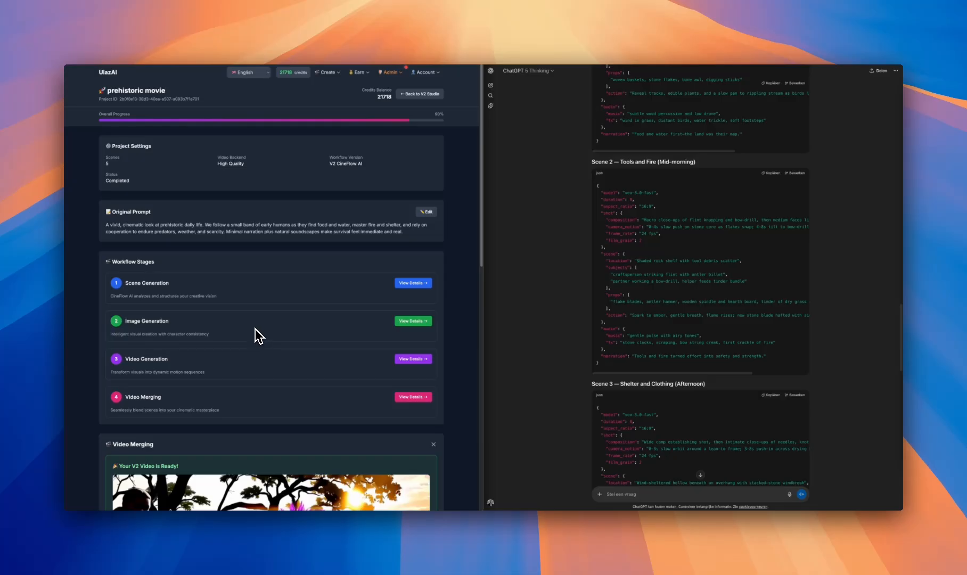
scroll(255, 329, "down", 6)
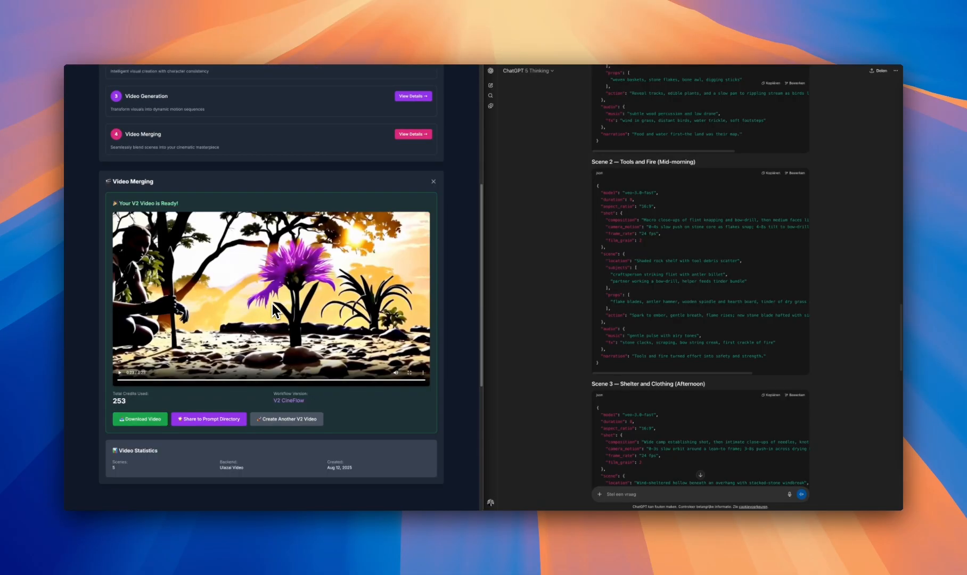